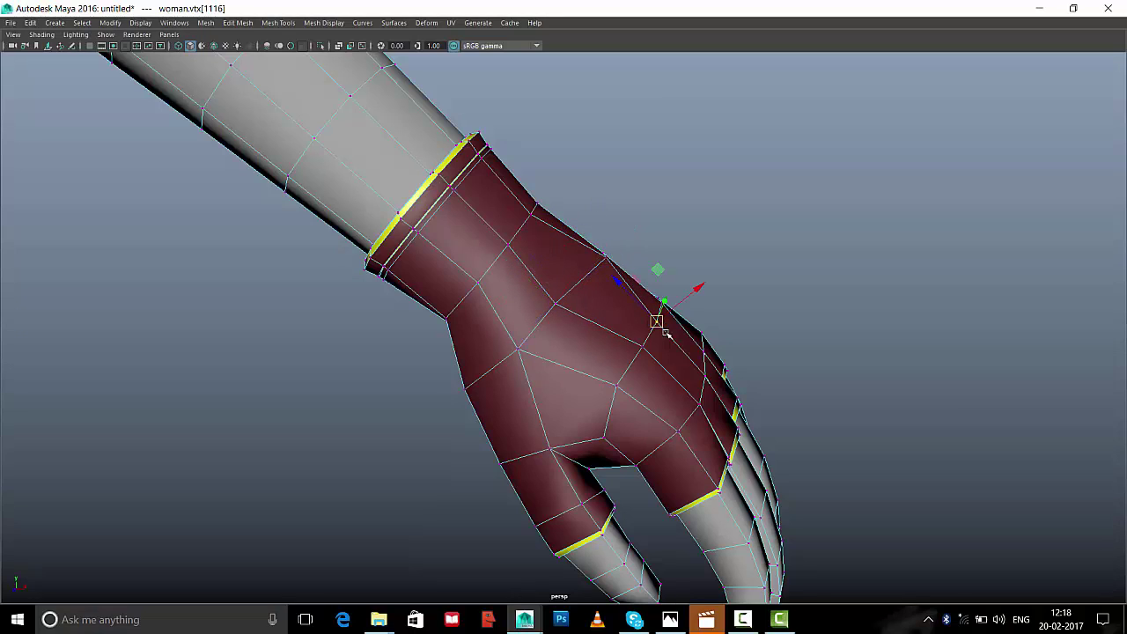
Pick a few vertices on the back of the glove while viewing the hand from above
{"action": "left_click", "coordinate": [667, 317]}
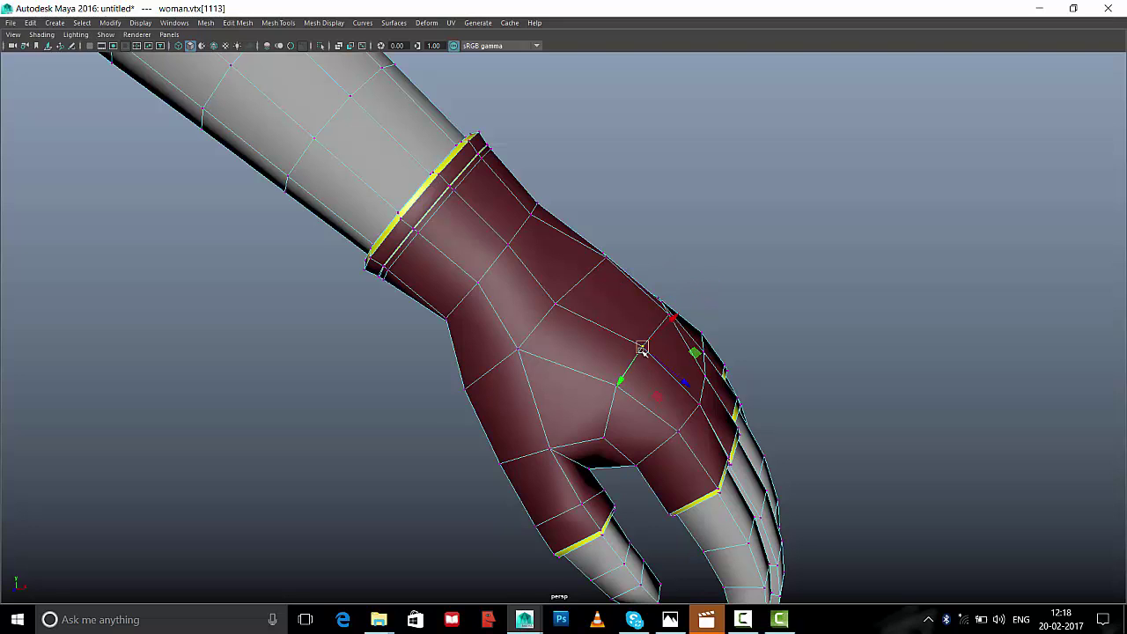
{"action": "mouse_move", "coordinate": [637, 340]}
{"action": "left_mouse_down", "text": "alt"}
{"action": "mouse_move", "coordinate": [695, 285]}
{"action": "mouse_move", "coordinate": [557, 323]}
{"action": "mouse_move", "coordinate": [545, 315]}
{"action": "left_mouse_up", "text": "alt"}
{"action": "left_click", "coordinate": [558, 352]}
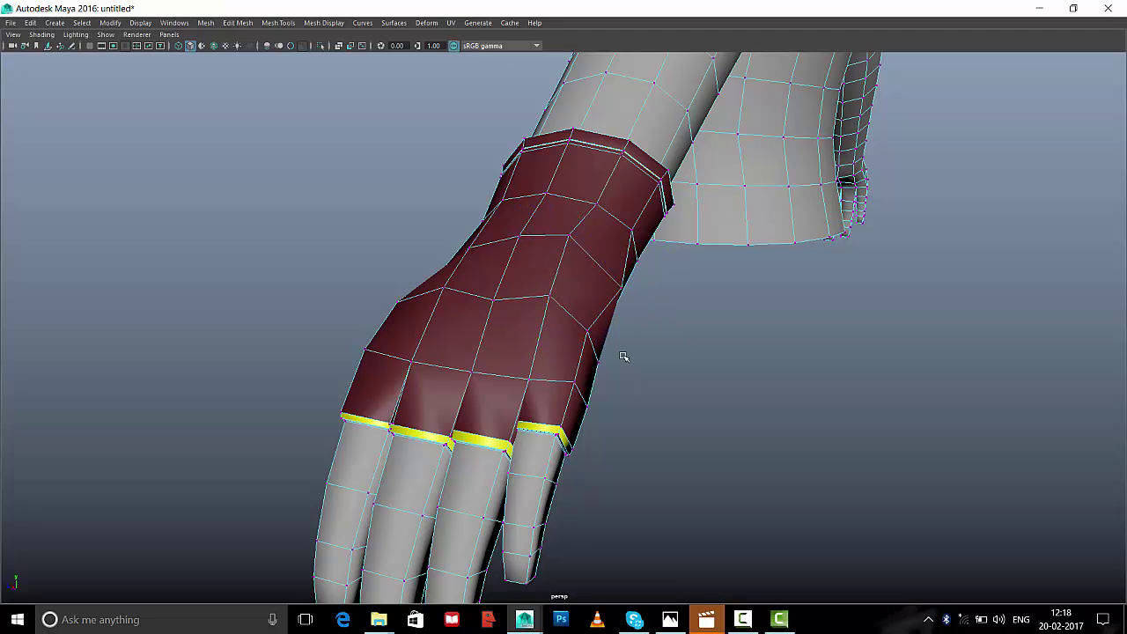
Return to Object Mode and preview the finished glove smoothed, looking along the arm
{"action": "right_click_drag", "start_coordinate": [573, 286], "coordinate": [591, 270]}
{"action": "key", "text": "3"}
{"action": "mouse_move", "coordinate": [745, 334]}
{"action": "left_mouse_down", "text": "alt"}
{"action": "mouse_move", "coordinate": [473, 319]}
{"action": "mouse_move", "coordinate": [619, 327]}
{"action": "mouse_move", "coordinate": [571, 284]}
{"action": "mouse_move", "coordinate": [518, 289]}
{"action": "mouse_move", "coordinate": [611, 314]}
{"action": "mouse_move", "coordinate": [604, 267]}
{"action": "mouse_move", "coordinate": [660, 209]}
{"action": "mouse_move", "coordinate": [646, 226]}
{"action": "mouse_move", "coordinate": [725, 229]}
{"action": "mouse_move", "coordinate": [737, 249]}
{"action": "mouse_move", "coordinate": [712, 302]}
{"action": "mouse_move", "coordinate": [712, 336]}
{"action": "mouse_move", "coordinate": [576, 361]}
{"action": "mouse_move", "coordinate": [576, 320]}
{"action": "mouse_move", "coordinate": [702, 217]}
{"action": "mouse_move", "coordinate": [616, 227]}
{"action": "mouse_move", "coordinate": [707, 279]}
{"action": "mouse_move", "coordinate": [781, 213]}
{"action": "mouse_move", "coordinate": [711, 191]}
{"action": "mouse_move", "coordinate": [513, 206]}
{"action": "mouse_move", "coordinate": [521, 282]}
{"action": "mouse_move", "coordinate": [480, 147]}
{"action": "mouse_move", "coordinate": [521, 163]}
{"action": "left_mouse_up", "text": "alt"}
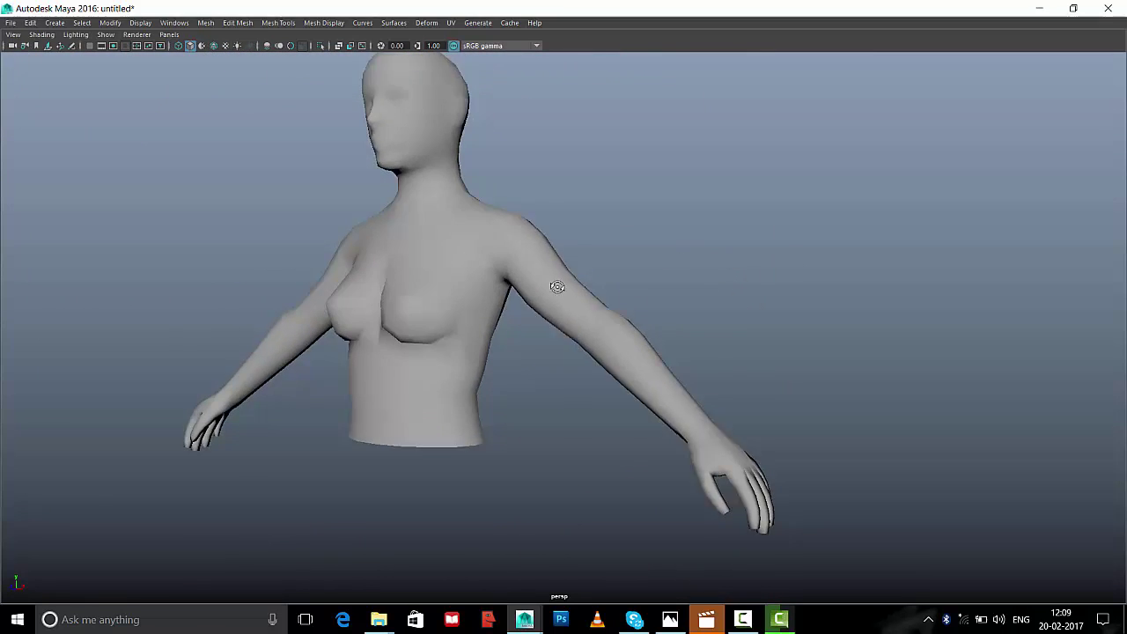
Select the woman mesh, frame her left arm and hand, and switch to face selection
{"action": "mouse_move", "coordinate": [554, 284]}
{"action": "left_mouse_down", "text": "alt"}
{"action": "mouse_move", "coordinate": [581, 307]}
{"action": "mouse_move", "coordinate": [678, 324]}
{"action": "left_mouse_up", "text": "alt"}
{"action": "left_click", "coordinate": [653, 291]}
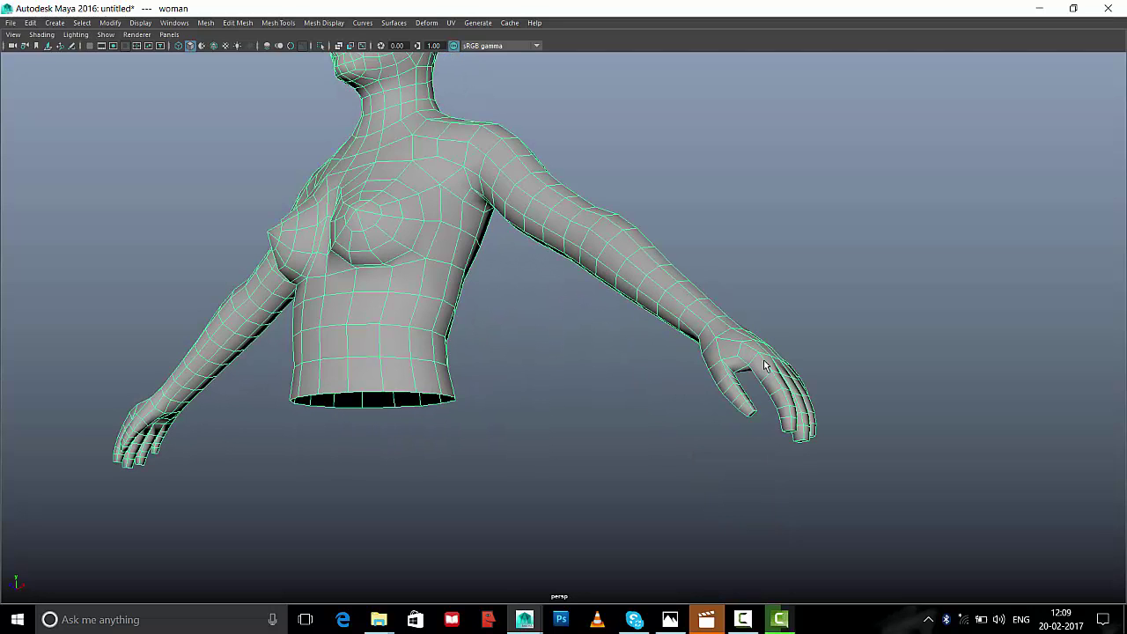
{"action": "mouse_move", "coordinate": [765, 366]}
{"action": "right_mouse_down", "text": "alt"}
{"action": "mouse_move", "coordinate": [597, 350]}
{"action": "mouse_move", "coordinate": [622, 383]}
{"action": "right_mouse_up", "text": "alt"}
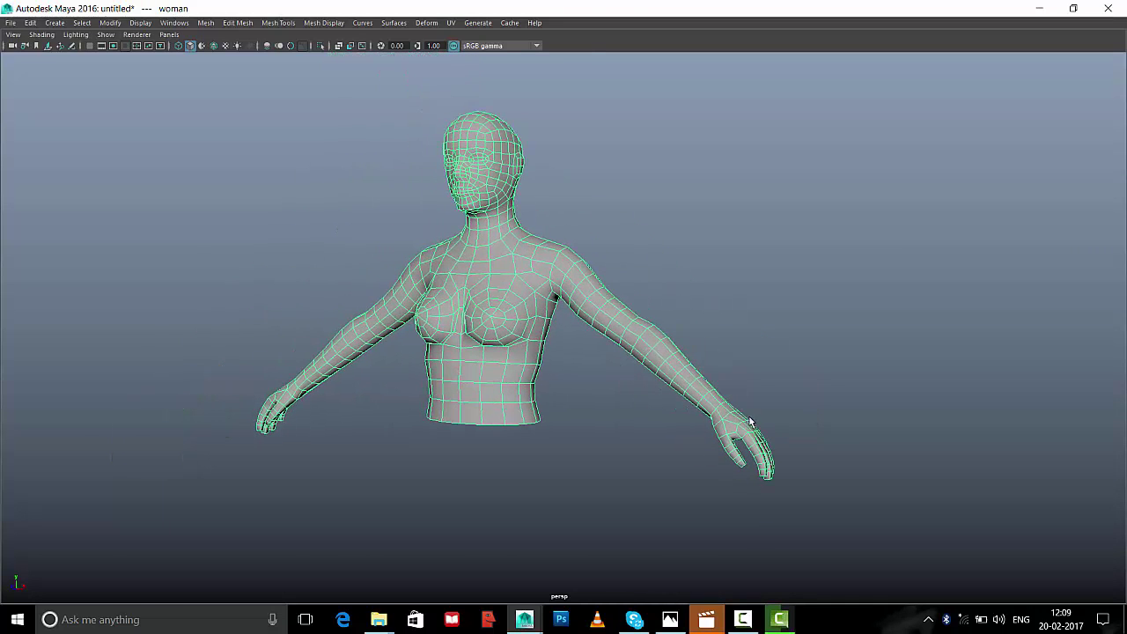
{"action": "scroll", "coordinate": [546, 387], "scroll_direction": "down", "scroll_amount": 3}
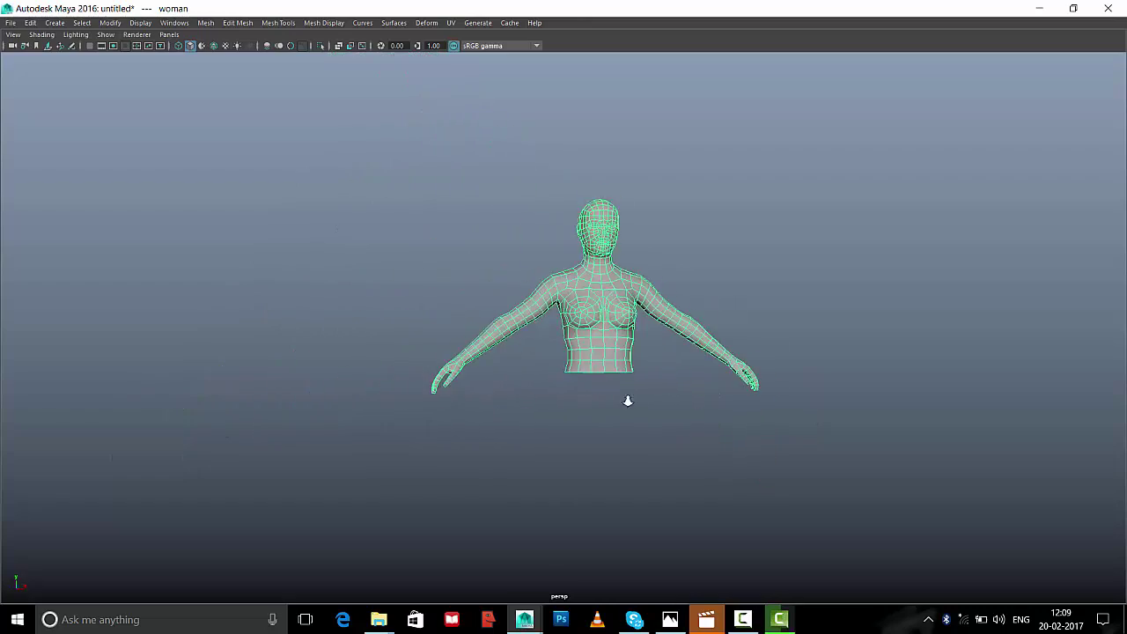
{"action": "right_click_drag", "start_coordinate": [627, 397], "coordinate": [925, 490], "text": "alt"}
{"action": "middle_click_drag", "start_coordinate": [925, 490], "coordinate": [481, 413], "text": "alt"}
{"action": "mouse_move", "coordinate": [481, 413]}
{"action": "right_mouse_down", "text": "alt"}
{"action": "mouse_move", "coordinate": [923, 475]}
{"action": "mouse_move", "coordinate": [954, 307]}
{"action": "right_mouse_up", "text": "alt"}
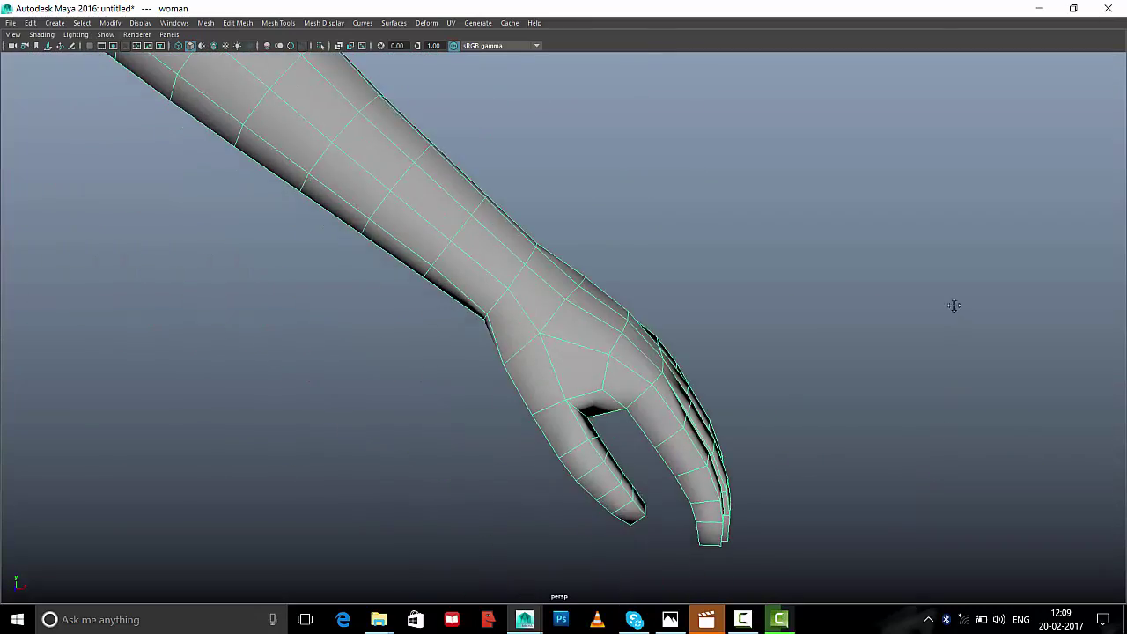
{"action": "mouse_move", "coordinate": [954, 308]}
{"action": "left_mouse_down", "text": "alt"}
{"action": "mouse_move", "coordinate": [983, 295]}
{"action": "mouse_move", "coordinate": [744, 319]}
{"action": "mouse_move", "coordinate": [809, 356]}
{"action": "left_mouse_up", "text": "alt"}
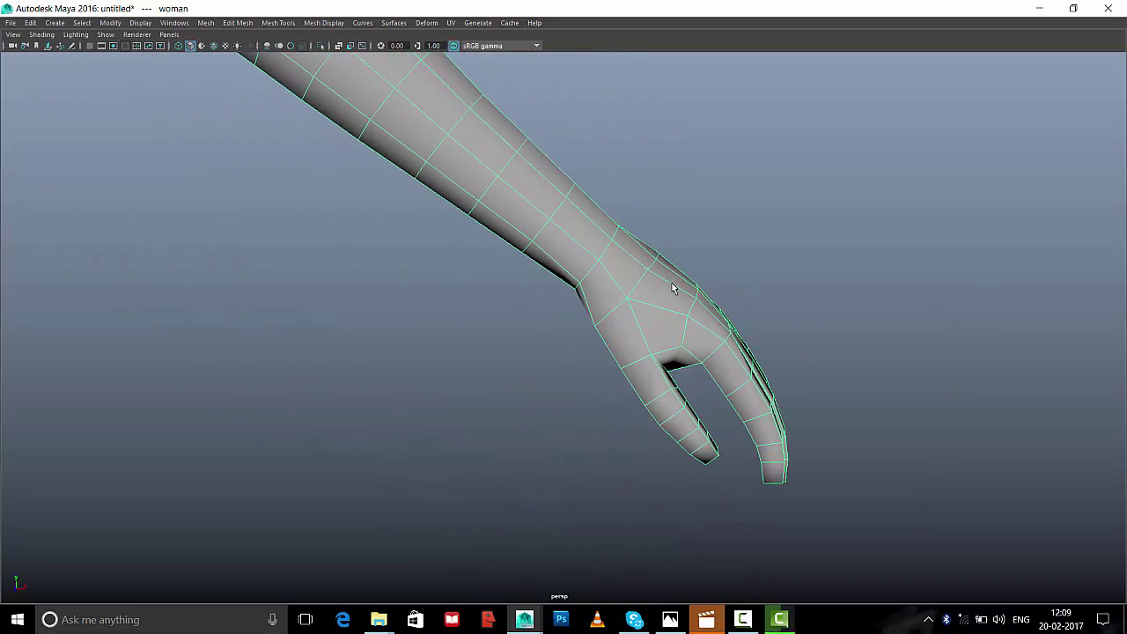
{"action": "right_click_drag", "start_coordinate": [594, 247], "coordinate": [557, 272]}
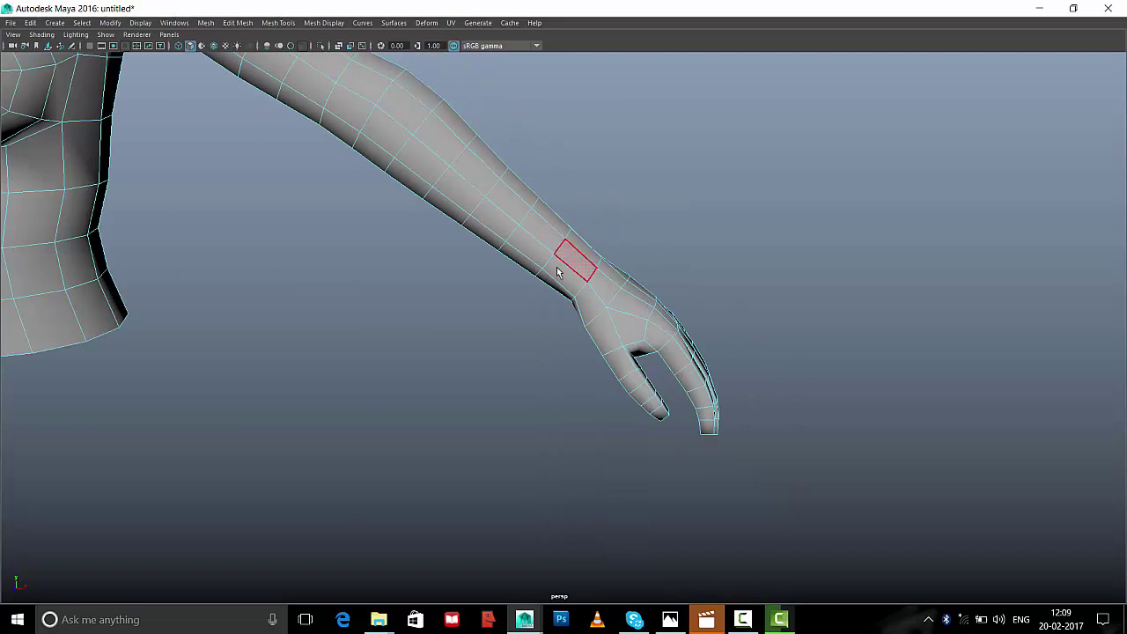
{"action": "mouse_move", "coordinate": [557, 272]}
{"action": "left_mouse_down", "text": "alt"}
{"action": "mouse_move", "coordinate": [460, 284]}
{"action": "mouse_move", "coordinate": [730, 249]}
{"action": "mouse_move", "coordinate": [694, 274]}
{"action": "mouse_move", "coordinate": [547, 195]}
{"action": "left_mouse_up", "text": "alt"}
Select the face loop around the wrist and grow it over the back of the hand
{"action": "left_click", "coordinate": [534, 153]}
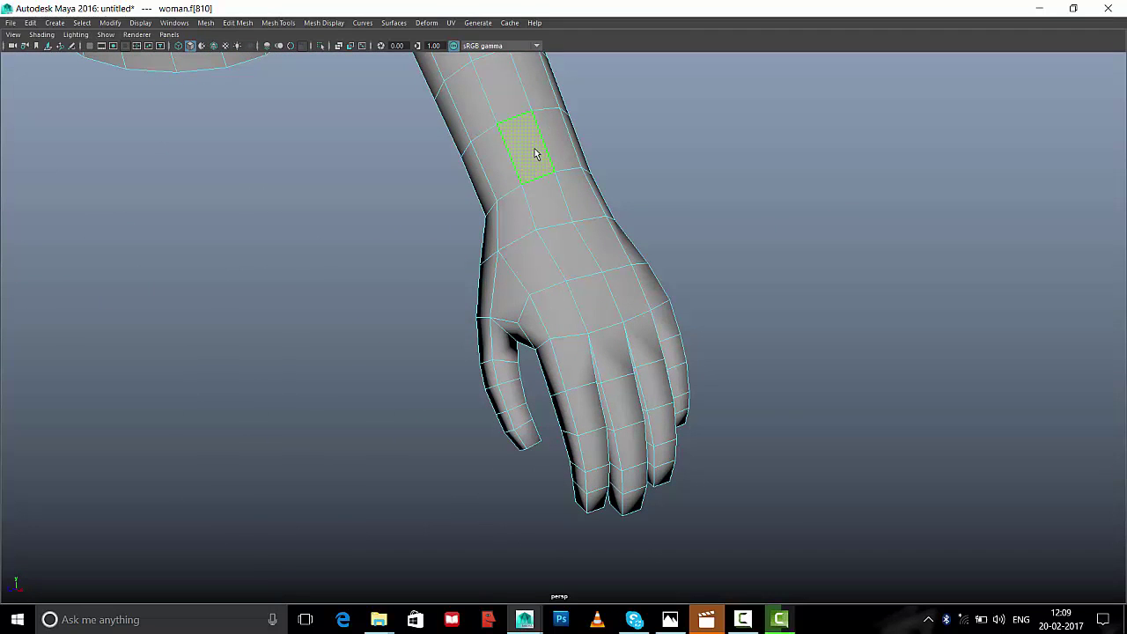
{"action": "double_click", "coordinate": [568, 152]}
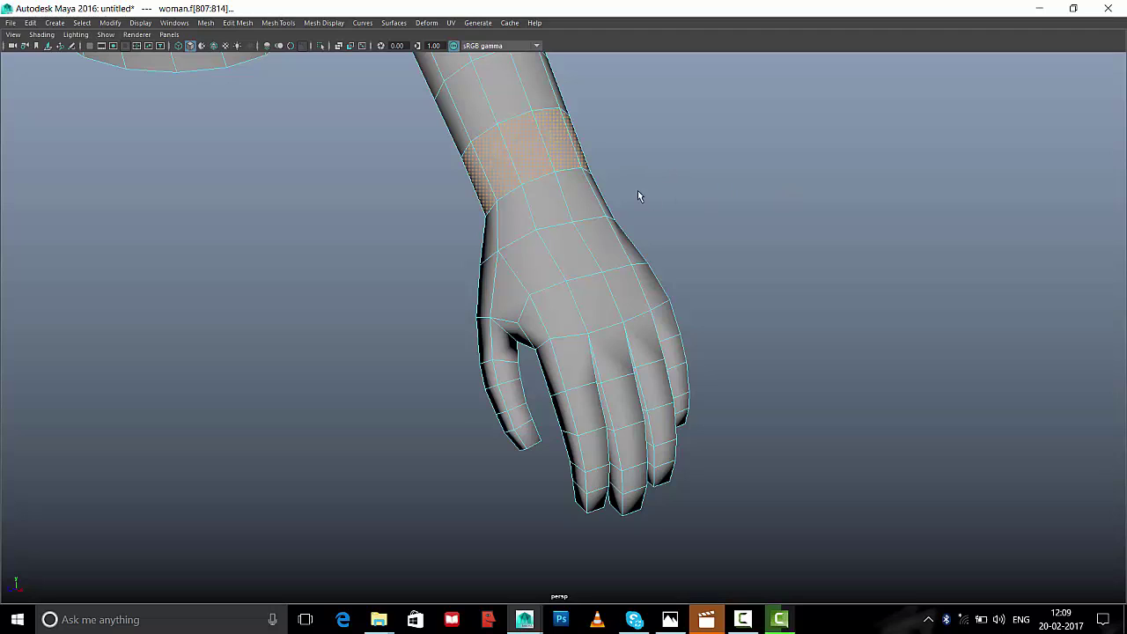
{"action": "mouse_move", "coordinate": [559, 146]}
{"action": "right_mouse_down", "text": "shift"}
{"action": "mouse_move", "coordinate": [580, 152]}
{"action": "mouse_move", "coordinate": [623, 129]}
{"action": "right_mouse_up", "text": "shift"}
{"action": "mouse_move", "coordinate": [559, 152]}
{"action": "right_mouse_down", "text": "shift"}
{"action": "mouse_move", "coordinate": [582, 156]}
{"action": "mouse_move", "coordinate": [594, 140]}
{"action": "right_mouse_up", "text": "shift"}
{"action": "left_click", "coordinate": [546, 200]}
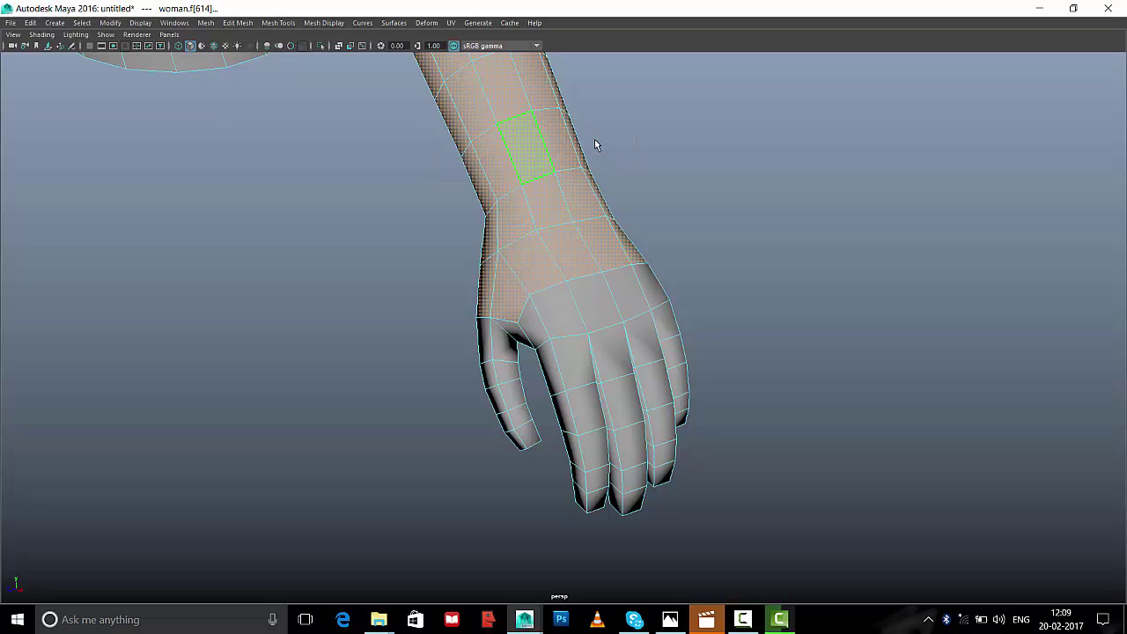
{"action": "scroll", "coordinate": [750, 265], "scroll_direction": "down", "scroll_amount": 5}
{"action": "left_click_drag", "start_coordinate": [579, 291], "coordinate": [614, 271], "text": "alt"}
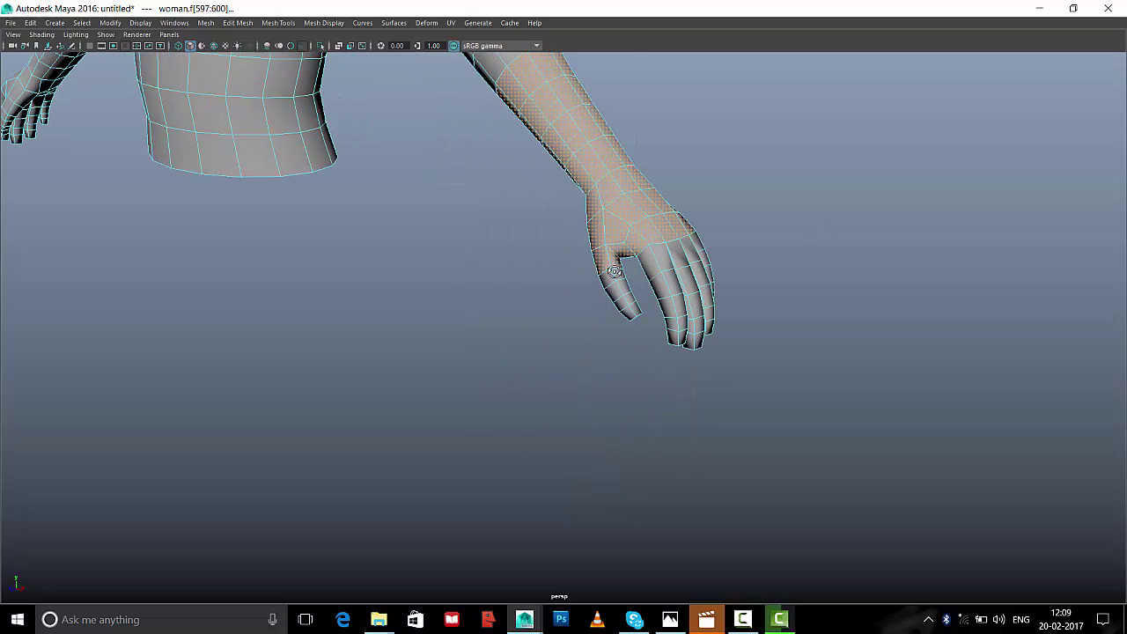
{"action": "right_click", "coordinate": [602, 153], "text": "shift"}
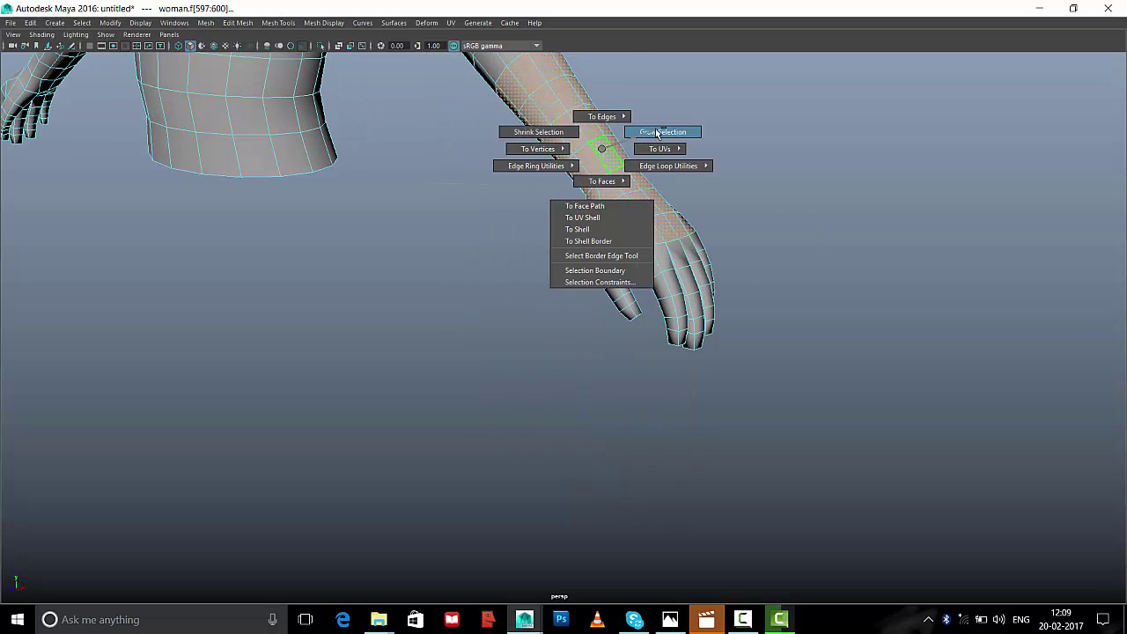
{"action": "left_click", "coordinate": [657, 132]}
Box-select the forearm faces into the glove selection and review it from several angles
{"action": "mouse_move", "coordinate": [684, 158]}
{"action": "left_mouse_down", "text": "alt"}
{"action": "mouse_move", "coordinate": [696, 249]}
{"action": "mouse_move", "coordinate": [401, 167]}
{"action": "left_mouse_up", "text": "alt"}
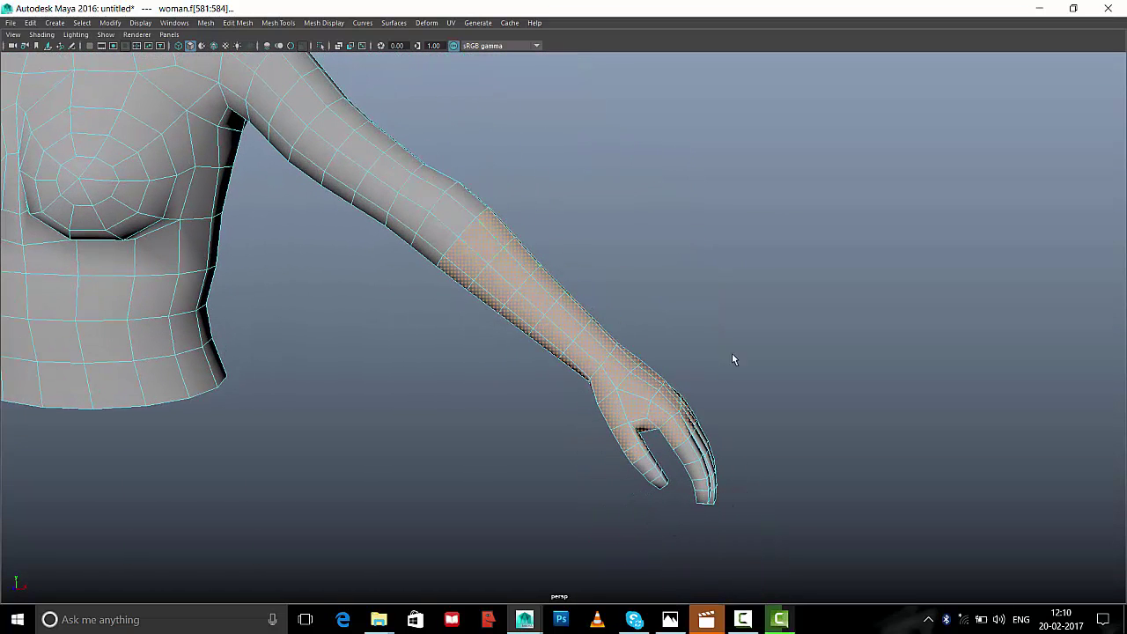
{"action": "left_click_drag", "start_coordinate": [732, 353], "coordinate": [838, 317], "text": "alt"}
{"action": "mouse_move", "coordinate": [367, 125]}
{"action": "left_mouse_down"}
{"action": "mouse_move", "coordinate": [547, 344]}
{"action": "mouse_move", "coordinate": [562, 344]}
{"action": "left_mouse_up"}
{"action": "mouse_move", "coordinate": [893, 269]}
{"action": "left_mouse_down", "text": "alt"}
{"action": "mouse_move", "coordinate": [626, 252]}
{"action": "mouse_move", "coordinate": [426, 257]}
{"action": "left_mouse_up", "text": "alt"}
{"action": "scroll", "coordinate": [634, 264], "scroll_direction": "up", "scroll_amount": 5}
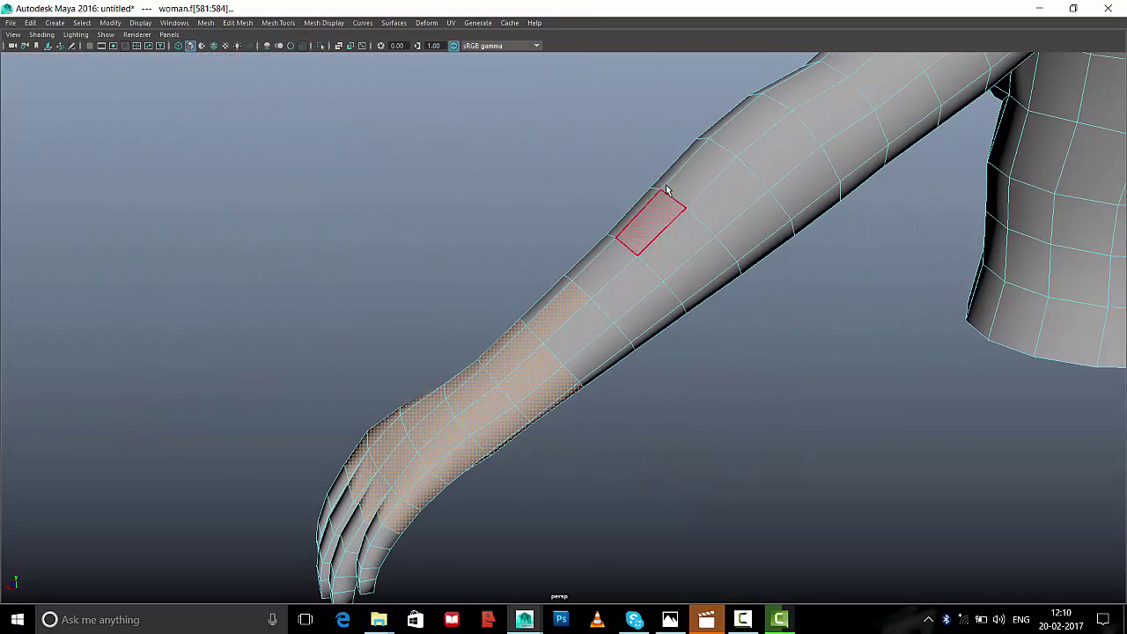
{"action": "mouse_move", "coordinate": [563, 327]}
{"action": "left_mouse_down", "text": "alt"}
{"action": "mouse_move", "coordinate": [335, 323]}
{"action": "mouse_move", "coordinate": [573, 347]}
{"action": "mouse_move", "coordinate": [582, 274]}
{"action": "mouse_move", "coordinate": [540, 312]}
{"action": "mouse_move", "coordinate": [652, 244]}
{"action": "mouse_move", "coordinate": [546, 310]}
{"action": "mouse_move", "coordinate": [482, 311]}
{"action": "mouse_move", "coordinate": [543, 433]}
{"action": "mouse_move", "coordinate": [642, 446]}
{"action": "mouse_move", "coordinate": [611, 410]}
{"action": "mouse_move", "coordinate": [687, 414]}
{"action": "left_mouse_up", "text": "alt"}
{"action": "middle_click_drag", "start_coordinate": [688, 414], "coordinate": [566, 354], "text": "alt"}
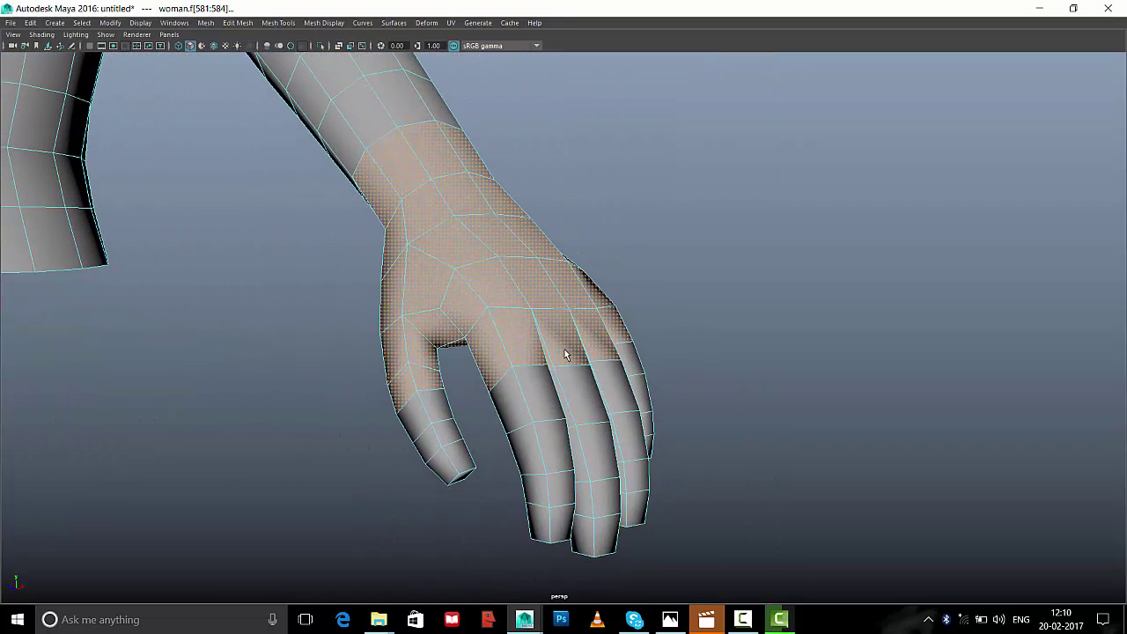
{"action": "left_click_drag", "start_coordinate": [620, 354], "coordinate": [594, 350], "text": "alt"}
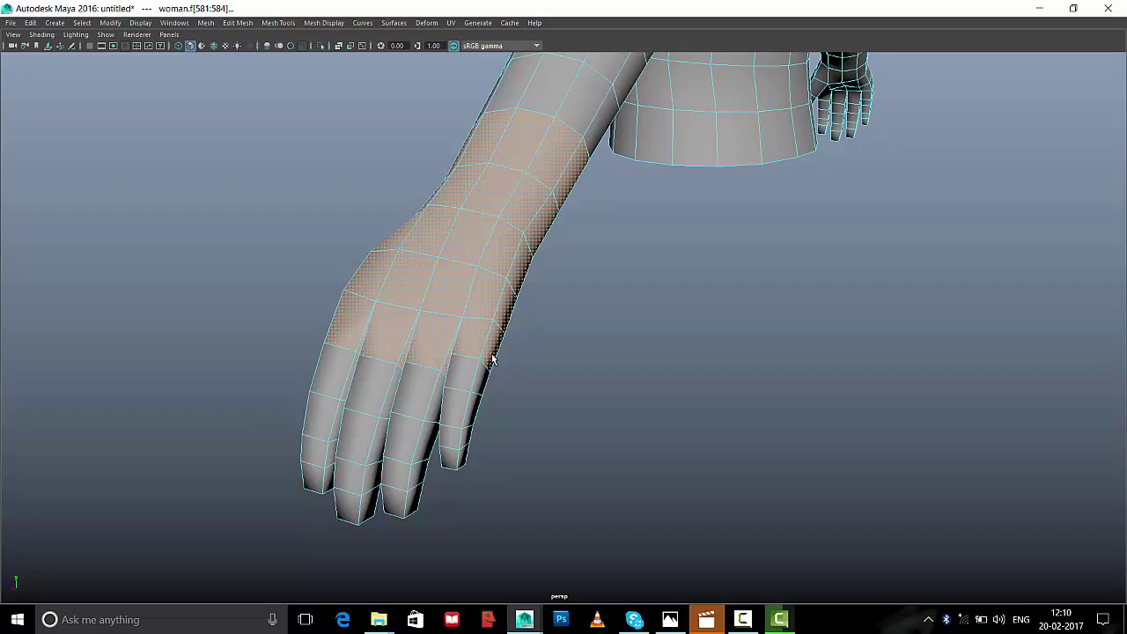
{"action": "mouse_move", "coordinate": [493, 360]}
{"action": "left_mouse_down", "text": "alt"}
{"action": "mouse_move", "coordinate": [573, 440]}
{"action": "mouse_move", "coordinate": [607, 415]}
{"action": "mouse_move", "coordinate": [580, 364]}
{"action": "mouse_move", "coordinate": [717, 289]}
{"action": "mouse_move", "coordinate": [606, 326]}
{"action": "left_mouse_up", "text": "alt"}
{"action": "mouse_move", "coordinate": [717, 370]}
{"action": "left_mouse_down", "text": "alt"}
{"action": "mouse_move", "coordinate": [574, 261]}
{"action": "mouse_move", "coordinate": [593, 377]}
{"action": "left_mouse_up", "text": "alt"}
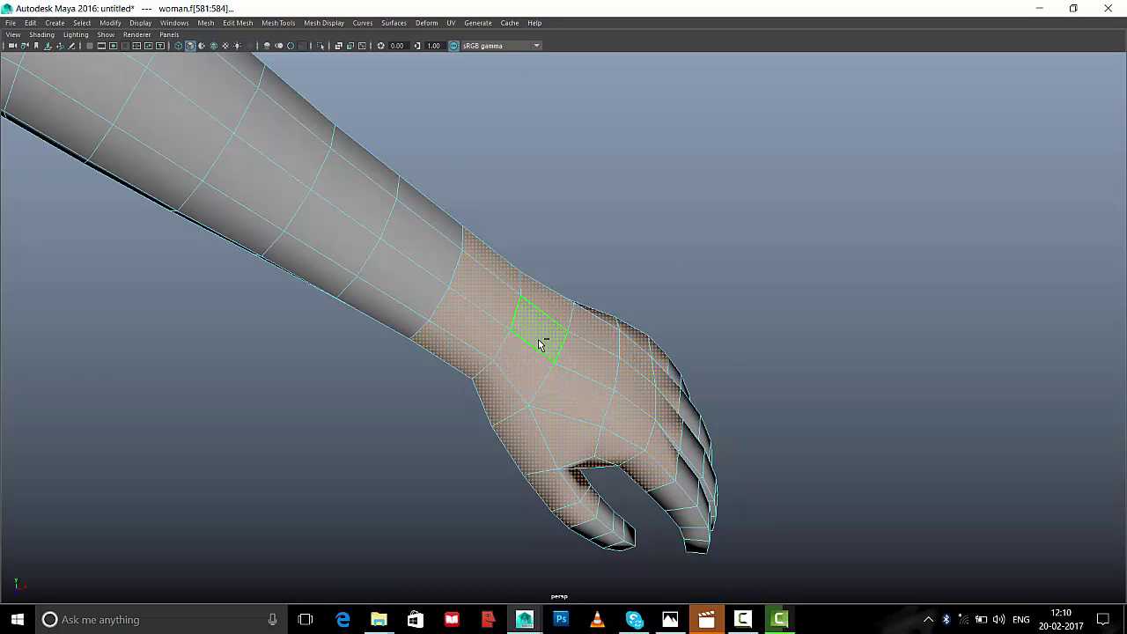
{"action": "right_click_drag", "start_coordinate": [540, 343], "coordinate": [539, 380], "text": "shift"}
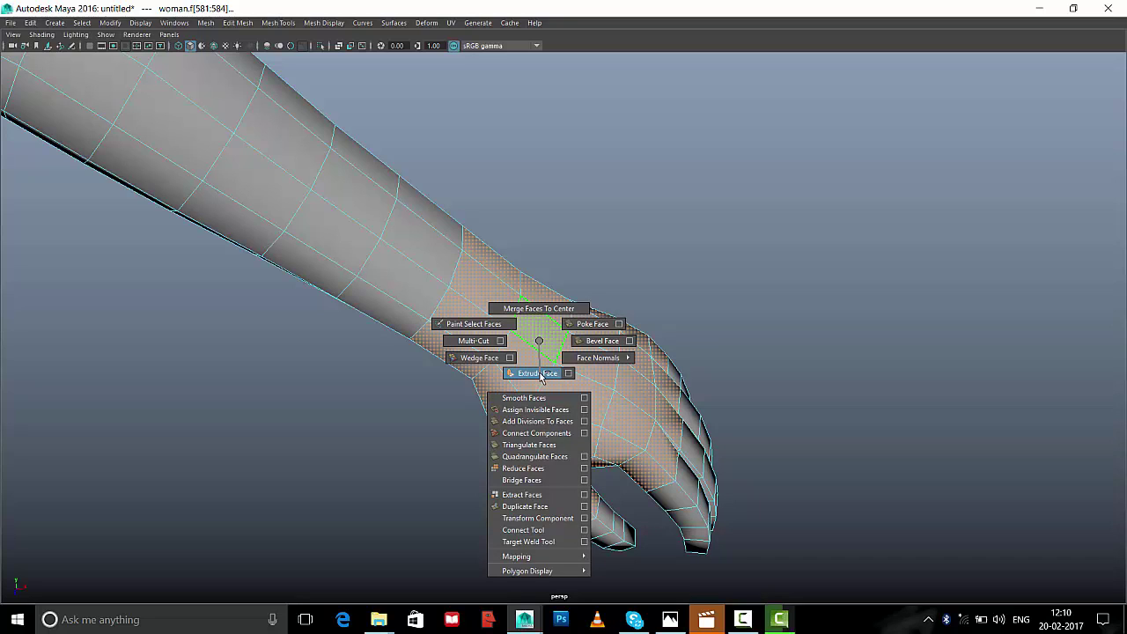
Extrude the selected glove faces and inspect the extrusion around the hand
{"action": "right_click_drag", "start_coordinate": [541, 377], "coordinate": [540, 378], "text": "shift"}
{"action": "mouse_move", "coordinate": [538, 378]}
{"action": "left_mouse_down", "text": "alt"}
{"action": "mouse_move", "coordinate": [624, 372]}
{"action": "mouse_move", "coordinate": [590, 376]}
{"action": "mouse_move", "coordinate": [755, 329]}
{"action": "left_mouse_up", "text": "alt"}
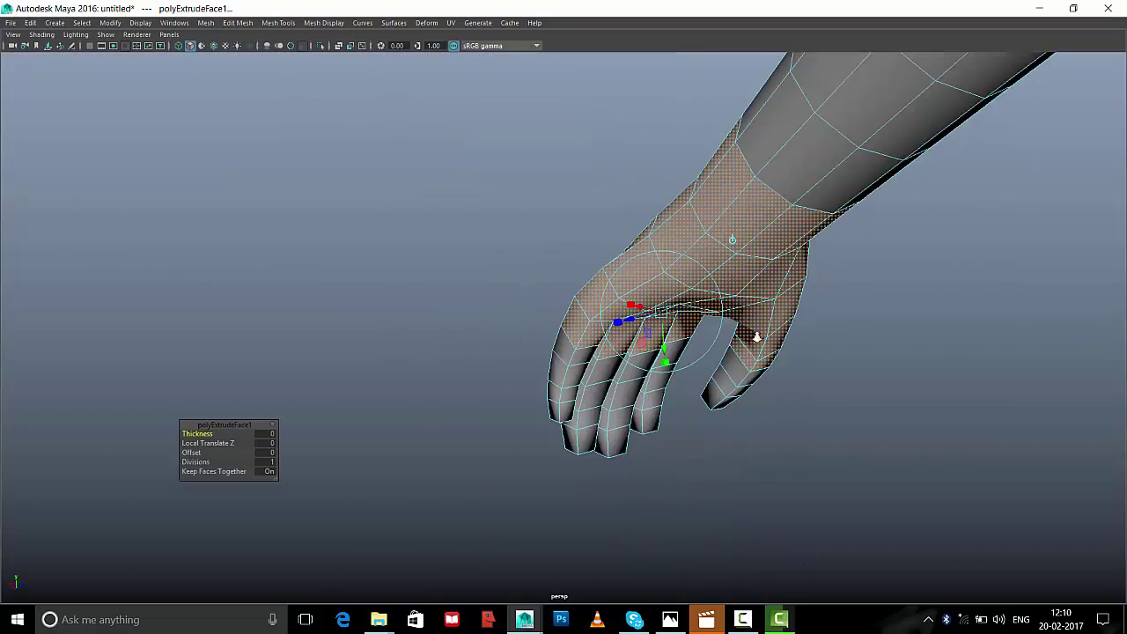
{"action": "scroll", "coordinate": [722, 308], "scroll_direction": "up", "scroll_amount": 3}
{"action": "scroll", "coordinate": [692, 289], "scroll_direction": "up", "scroll_amount": 2}
{"action": "mouse_move", "coordinate": [692, 289]}
{"action": "left_mouse_down", "text": "alt"}
{"action": "mouse_move", "coordinate": [1007, 294]}
{"action": "mouse_move", "coordinate": [956, 327]}
{"action": "left_mouse_up", "text": "alt"}
{"action": "scroll", "coordinate": [1007, 293], "scroll_direction": "up", "scroll_amount": 2}
{"action": "scroll", "coordinate": [855, 319], "scroll_direction": "up", "scroll_amount": 3}
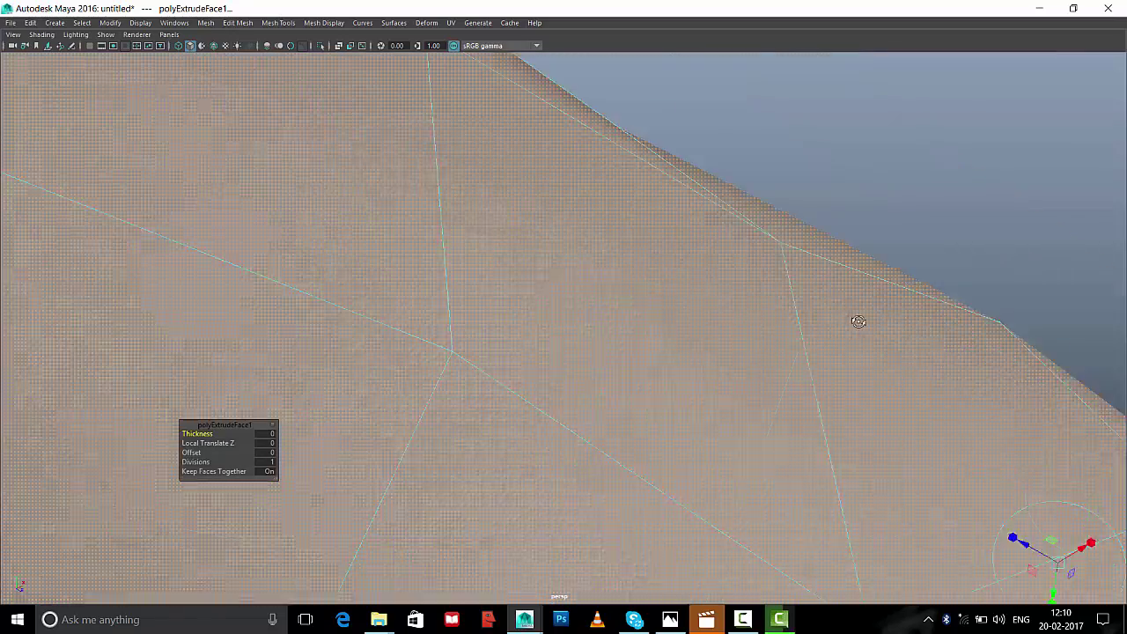
{"action": "mouse_move", "coordinate": [855, 320]}
{"action": "left_mouse_down", "text": "alt"}
{"action": "mouse_move", "coordinate": [901, 352]}
{"action": "mouse_move", "coordinate": [873, 256]}
{"action": "left_mouse_up", "text": "alt"}
{"action": "mouse_move", "coordinate": [747, 352]}
{"action": "left_mouse_down", "text": "alt"}
{"action": "mouse_move", "coordinate": [597, 377]}
{"action": "mouse_move", "coordinate": [620, 366]}
{"action": "left_mouse_up", "text": "alt"}
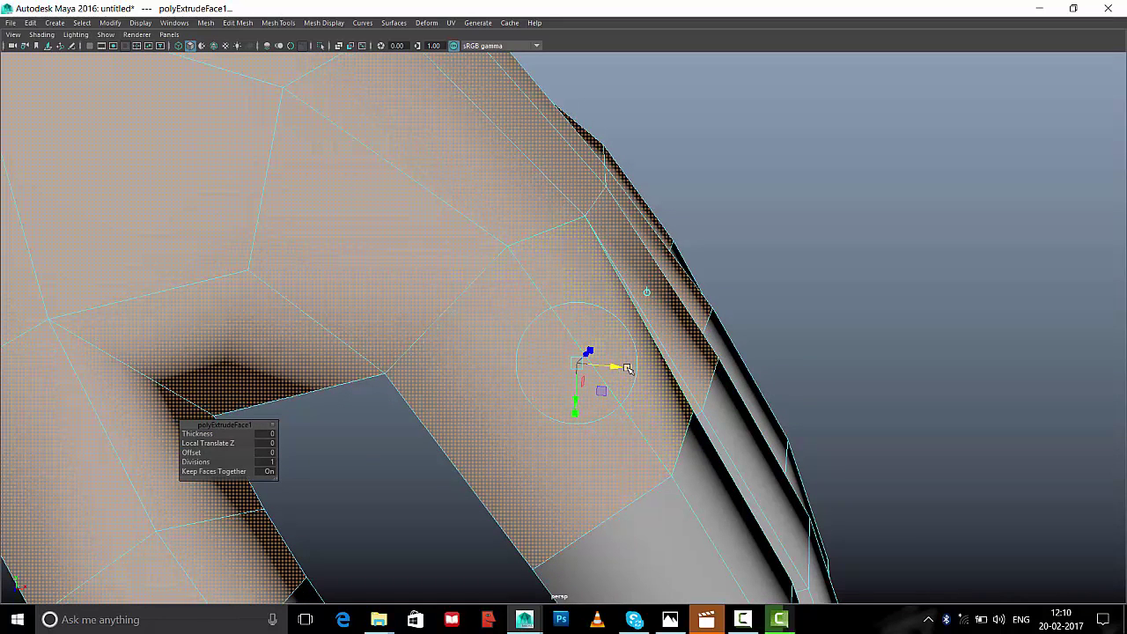
Push the extruded faces outward to Local Translate Z 0.232 and return to Object Mode
{"action": "left_click_drag", "start_coordinate": [578, 367], "coordinate": [610, 293]}
{"action": "mouse_move", "coordinate": [631, 352]}
{"action": "left_mouse_down", "text": "alt"}
{"action": "mouse_move", "coordinate": [638, 440]}
{"action": "mouse_move", "coordinate": [634, 395]}
{"action": "mouse_move", "coordinate": [720, 426]}
{"action": "left_mouse_up", "text": "alt"}
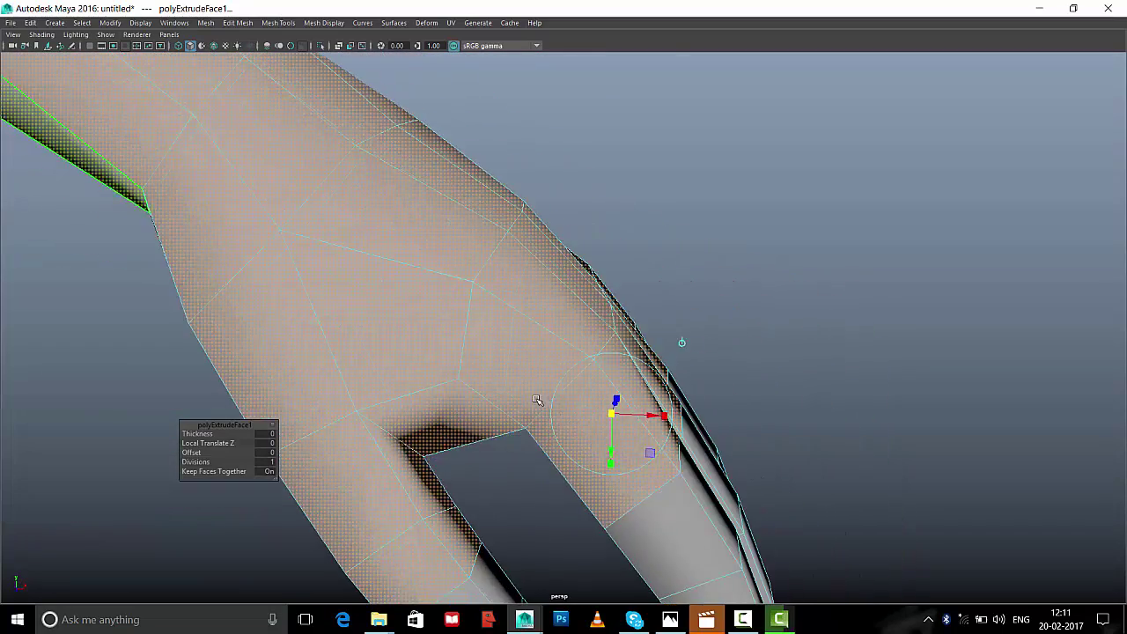
{"action": "mouse_move", "coordinate": [622, 411]}
{"action": "left_mouse_down", "text": "alt"}
{"action": "mouse_move", "coordinate": [692, 364]}
{"action": "mouse_move", "coordinate": [659, 364]}
{"action": "mouse_move", "coordinate": [679, 296]}
{"action": "mouse_move", "coordinate": [666, 194]}
{"action": "mouse_move", "coordinate": [517, 395]}
{"action": "mouse_move", "coordinate": [649, 415]}
{"action": "mouse_move", "coordinate": [591, 320]}
{"action": "mouse_move", "coordinate": [591, 297]}
{"action": "mouse_move", "coordinate": [614, 316]}
{"action": "mouse_move", "coordinate": [599, 259]}
{"action": "mouse_move", "coordinate": [613, 282]}
{"action": "left_mouse_up", "text": "alt"}
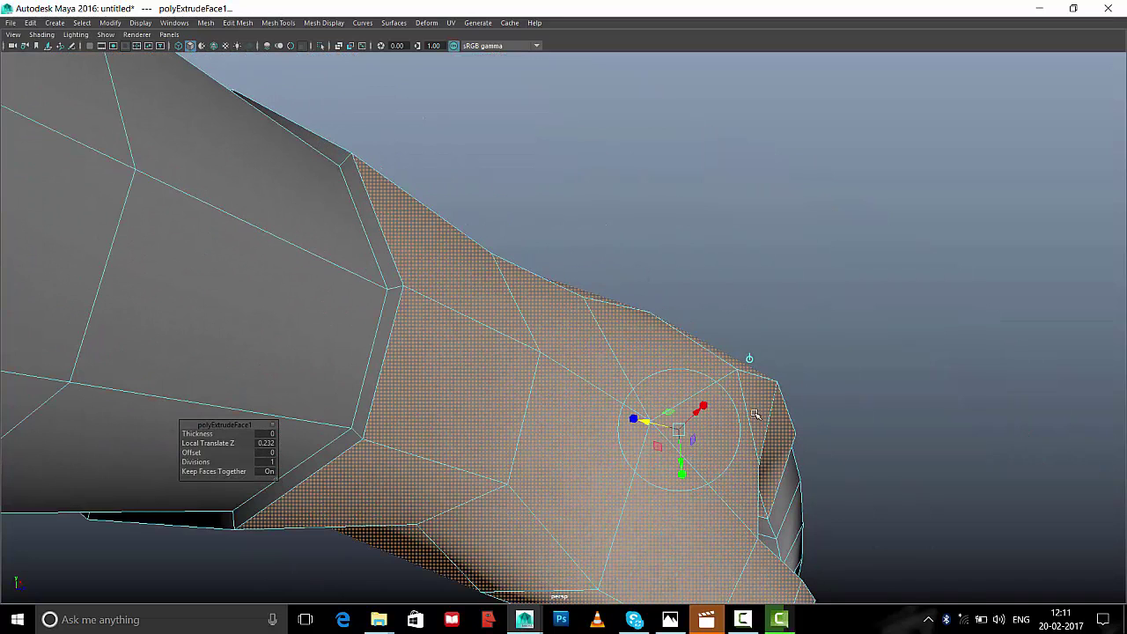
{"action": "left_click", "coordinate": [958, 232]}
{"action": "right_click_drag", "start_coordinate": [551, 374], "coordinate": [609, 292]}
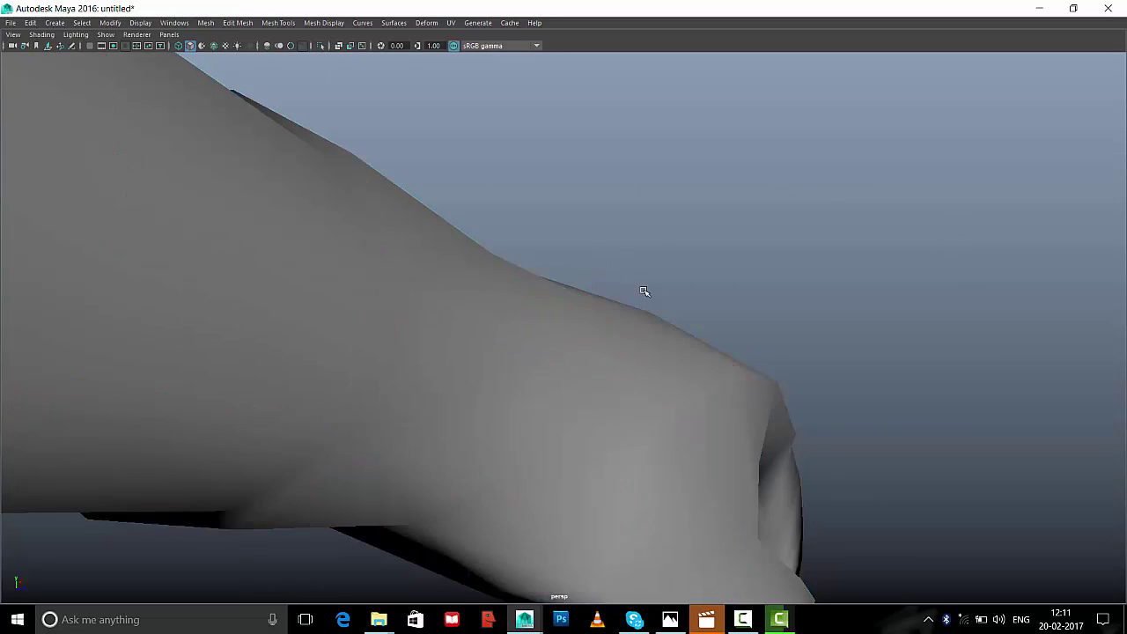
Inspect the thickened hand from several angles and close in on the forearm
{"action": "mouse_move", "coordinate": [647, 294]}
{"action": "left_mouse_down", "text": "alt"}
{"action": "mouse_move", "coordinate": [612, 370]}
{"action": "mouse_move", "coordinate": [560, 368]}
{"action": "mouse_move", "coordinate": [516, 334]}
{"action": "mouse_move", "coordinate": [533, 305]}
{"action": "mouse_move", "coordinate": [549, 322]}
{"action": "mouse_move", "coordinate": [508, 313]}
{"action": "left_mouse_up", "text": "alt"}
{"action": "left_click", "coordinate": [508, 313]}
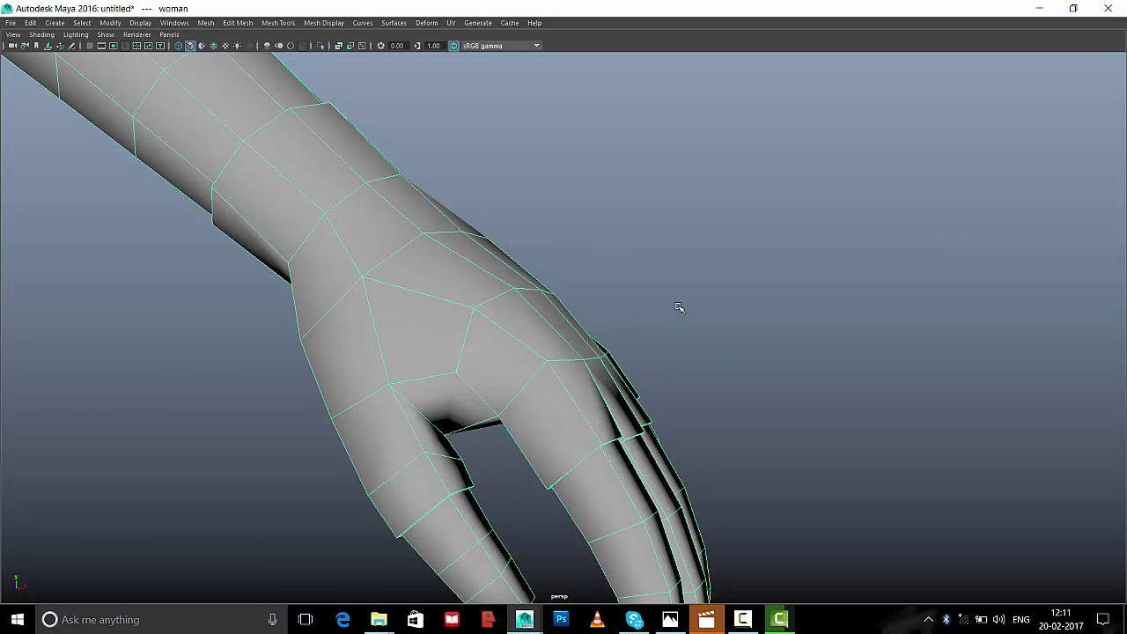
{"action": "mouse_move", "coordinate": [745, 290]}
{"action": "left_mouse_down", "text": "alt"}
{"action": "mouse_move", "coordinate": [775, 294]}
{"action": "mouse_move", "coordinate": [695, 312]}
{"action": "left_mouse_up", "text": "alt"}
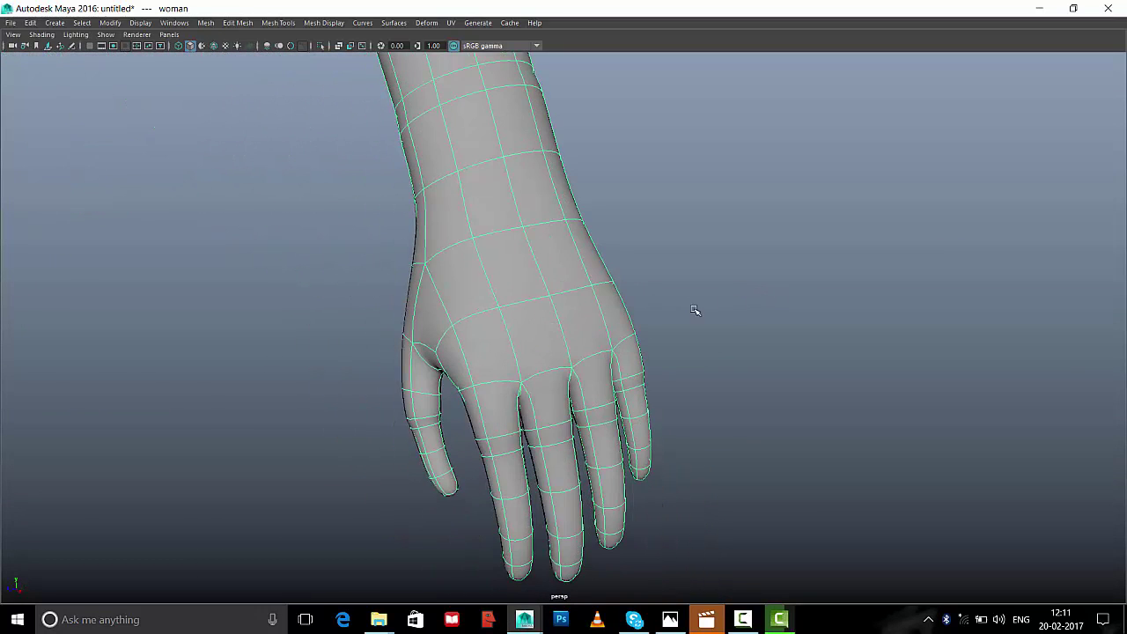
{"action": "left_click", "coordinate": [402, 317]}
{"action": "mouse_move", "coordinate": [404, 319]}
{"action": "left_mouse_down", "text": "alt"}
{"action": "mouse_move", "coordinate": [493, 297]}
{"action": "mouse_move", "coordinate": [528, 315]}
{"action": "mouse_move", "coordinate": [336, 283]}
{"action": "left_mouse_up", "text": "alt"}
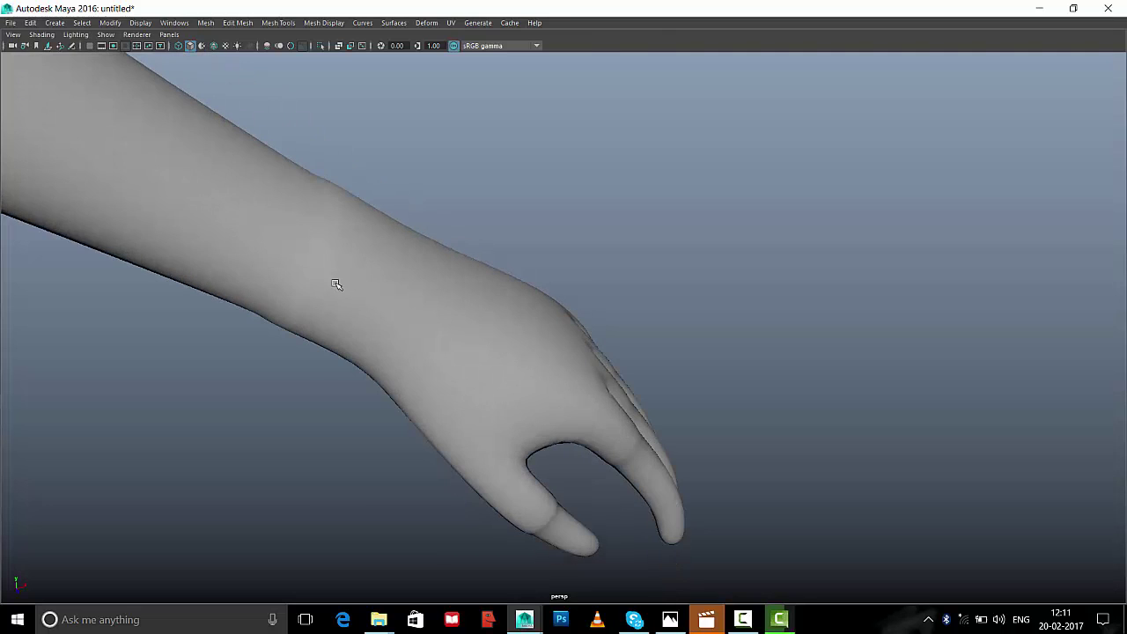
{"action": "left_click", "coordinate": [452, 314]}
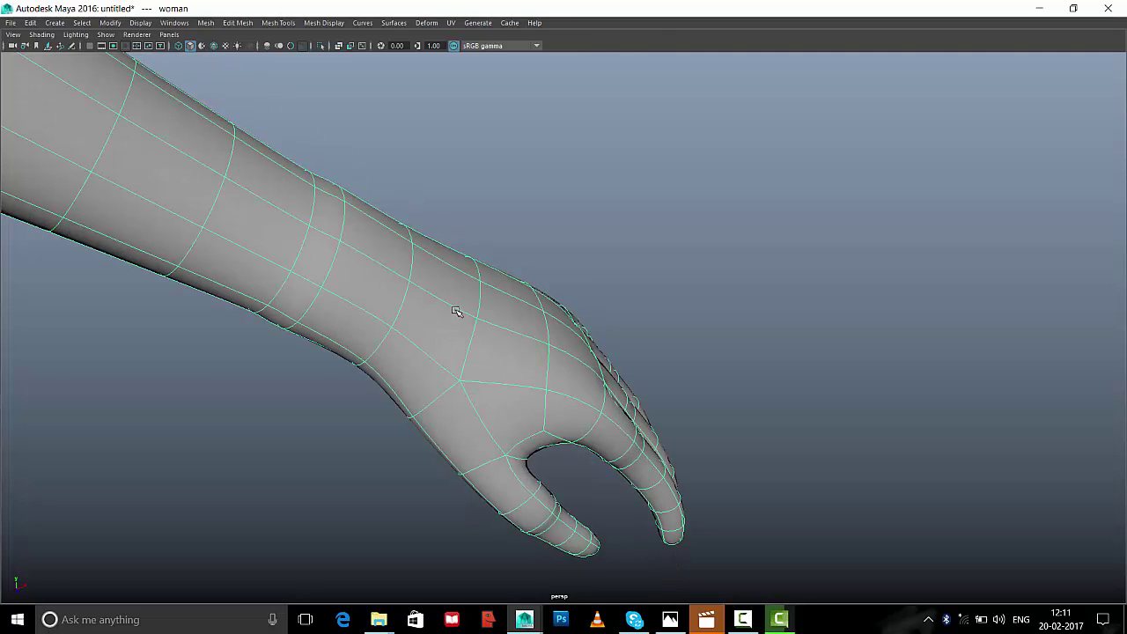
{"action": "left_click_drag", "start_coordinate": [455, 306], "coordinate": [687, 265], "text": "alt"}
{"action": "left_click", "coordinate": [687, 264]}
{"action": "right_click_drag", "start_coordinate": [687, 264], "coordinate": [801, 428], "text": "alt"}
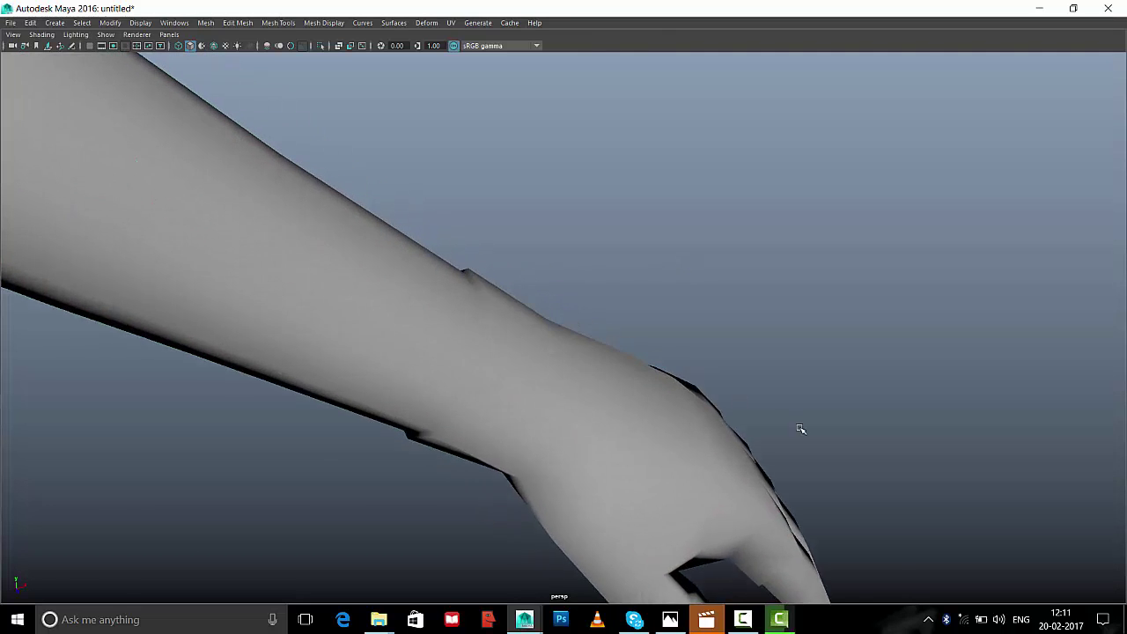
{"action": "scroll", "coordinate": [476, 350], "scroll_direction": "up", "scroll_amount": 5}
Select the arm mesh and activate the Insert Edge Loop Tool near the wrist band
{"action": "left_click", "coordinate": [476, 350]}
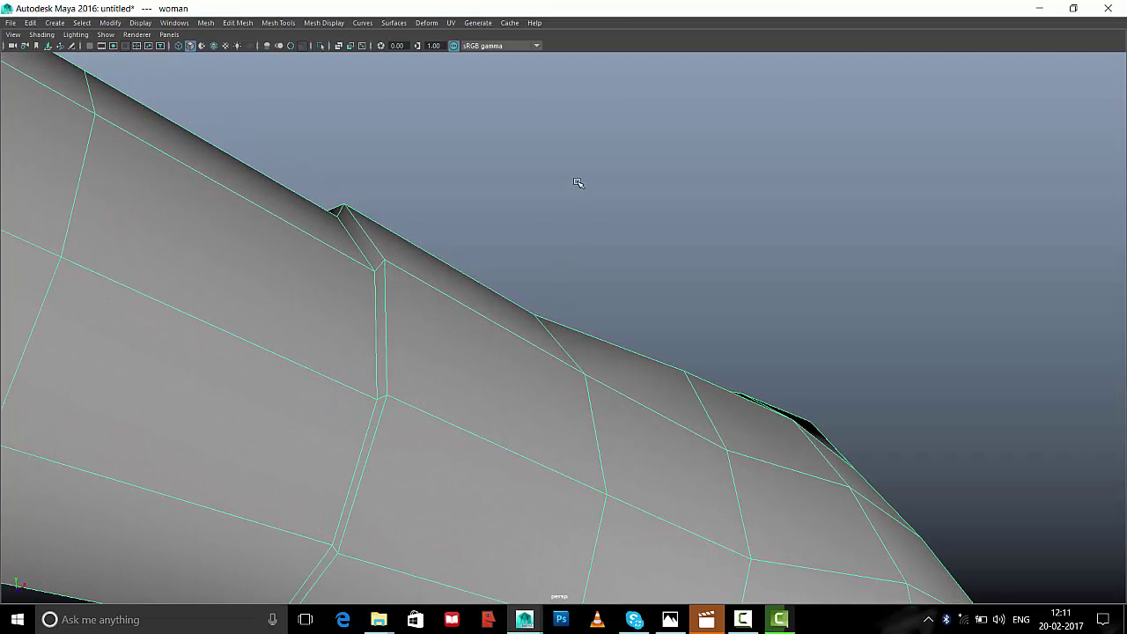
{"action": "right_click", "coordinate": [573, 182], "text": "shift"}
{"action": "left_click", "coordinate": [523, 197]}
{"action": "mouse_move", "coordinate": [397, 276]}
{"action": "left_mouse_down", "text": "alt"}
{"action": "mouse_move", "coordinate": [448, 312]}
{"action": "mouse_move", "coordinate": [286, 412]}
{"action": "left_mouse_up", "text": "alt"}
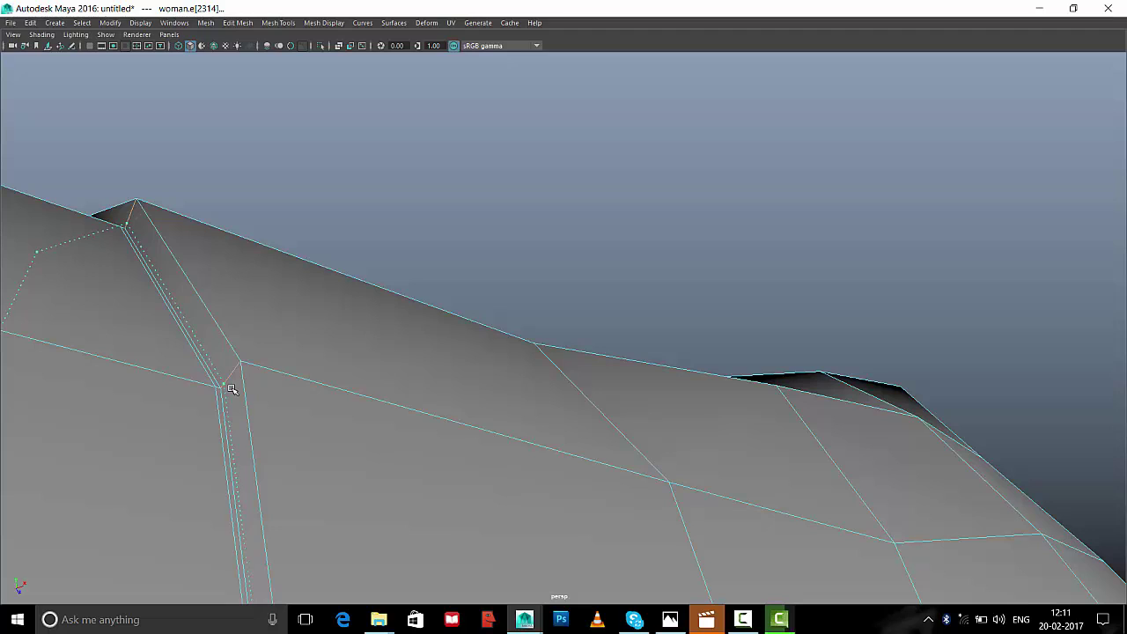
Insert a support edge loop right beside the wrist band ridge
{"action": "left_click", "coordinate": [231, 389]}
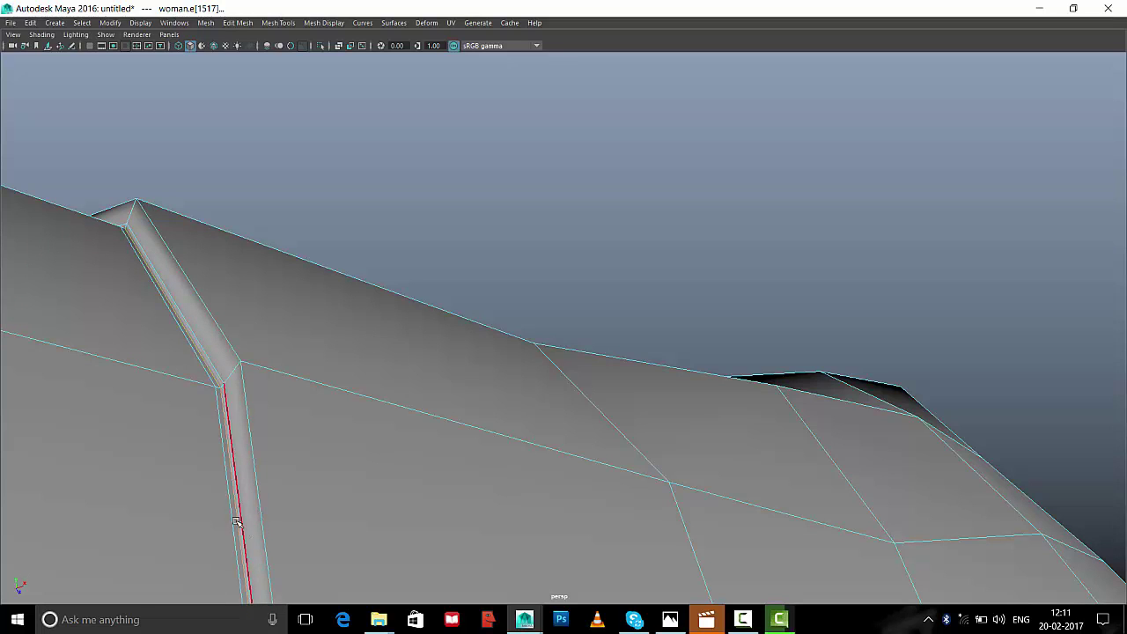
{"action": "left_click_drag", "start_coordinate": [199, 418], "coordinate": [310, 448], "text": "alt"}
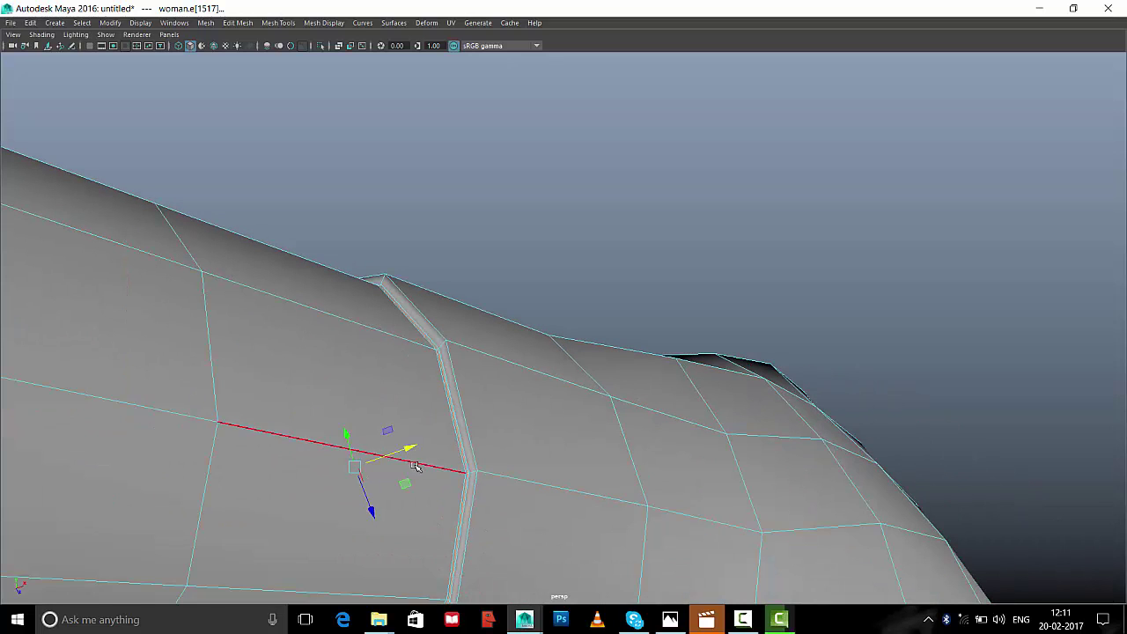
{"action": "left_click", "coordinate": [563, 239]}
{"action": "left_click_drag", "start_coordinate": [505, 240], "coordinate": [233, 365], "text": "alt"}
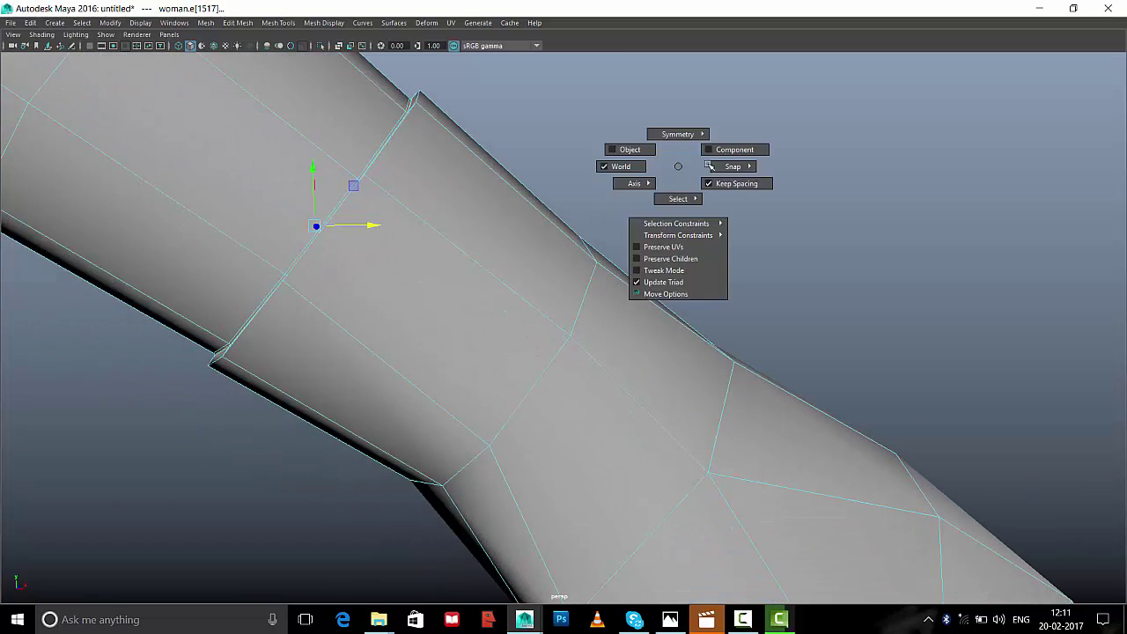
{"action": "mouse_move", "coordinate": [674, 170]}
{"action": "left_mouse_down"}
{"action": "mouse_move", "coordinate": [541, 197]}
{"action": "mouse_move", "coordinate": [342, 400]}
{"action": "left_mouse_up"}
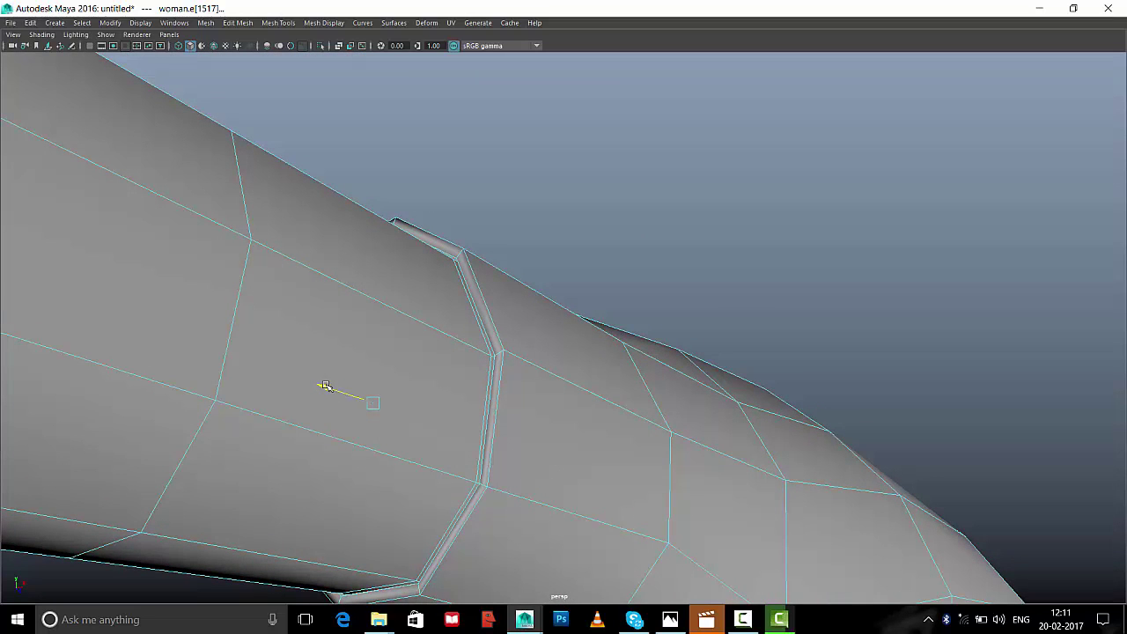
Check the sharpened cuff in smooth preview and reselect the arm mesh
{"action": "key", "text": "3"}
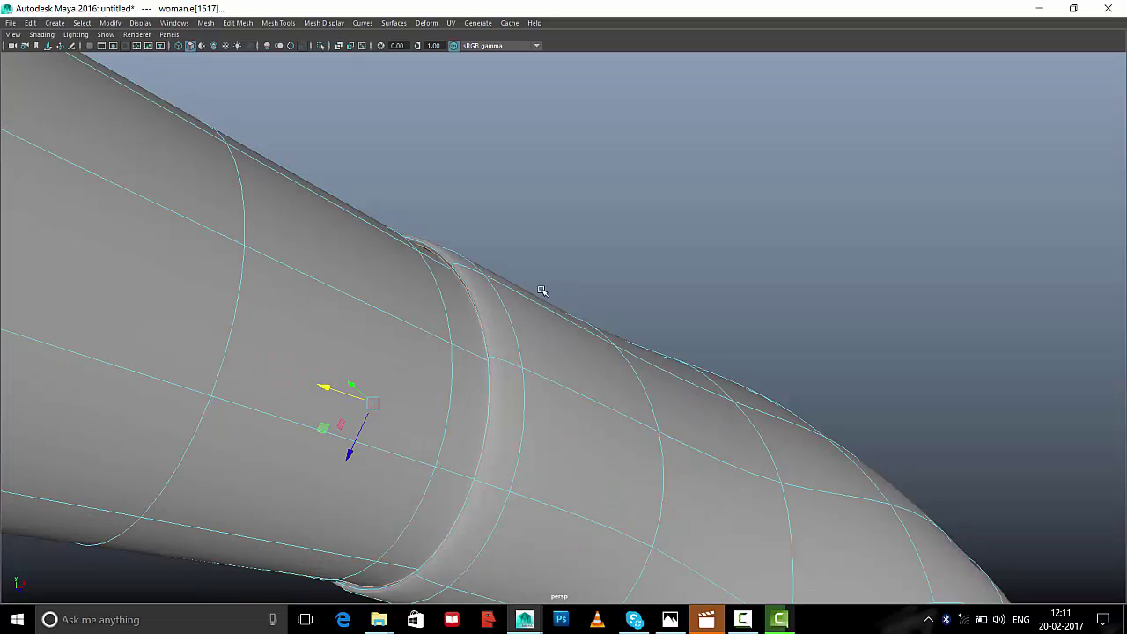
{"action": "left_click", "coordinate": [639, 226]}
{"action": "mouse_move", "coordinate": [639, 226]}
{"action": "left_mouse_down", "text": "alt"}
{"action": "mouse_move", "coordinate": [418, 352]}
{"action": "mouse_move", "coordinate": [384, 326]}
{"action": "mouse_move", "coordinate": [408, 308]}
{"action": "mouse_move", "coordinate": [546, 284]}
{"action": "left_mouse_up", "text": "alt"}
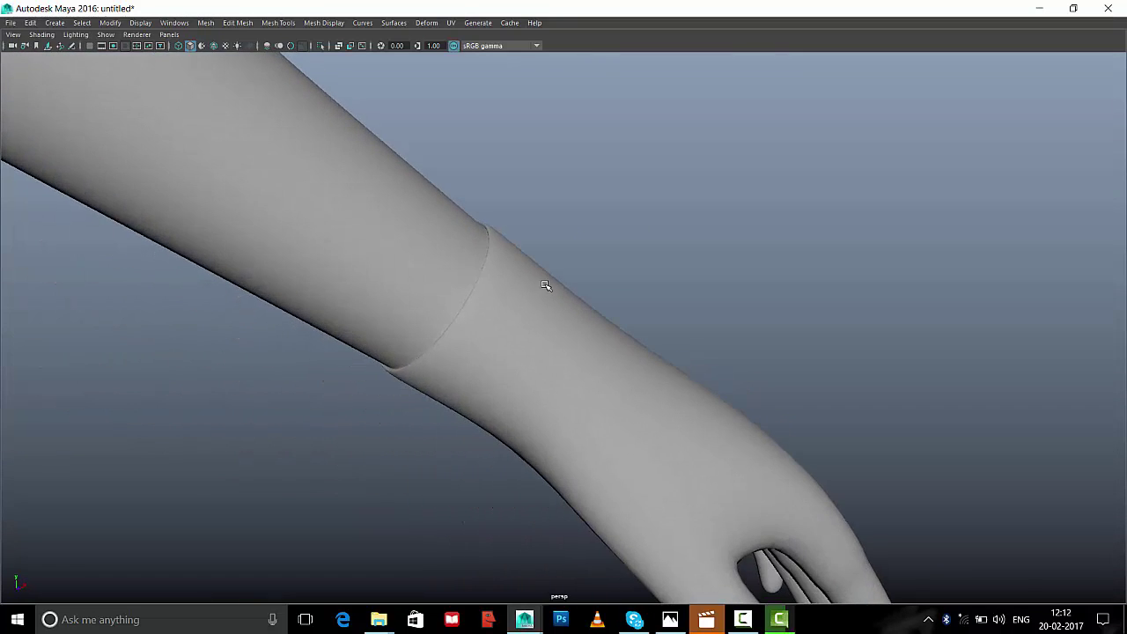
{"action": "left_click", "coordinate": [546, 284]}
{"action": "mouse_move", "coordinate": [415, 270]}
{"action": "left_mouse_down", "text": "alt"}
{"action": "mouse_move", "coordinate": [558, 327]}
{"action": "mouse_move", "coordinate": [531, 352]}
{"action": "left_mouse_up", "text": "alt"}
In low-poly display, insert another edge loop and slide it tight against the wrist band
{"action": "key", "text": "1"}
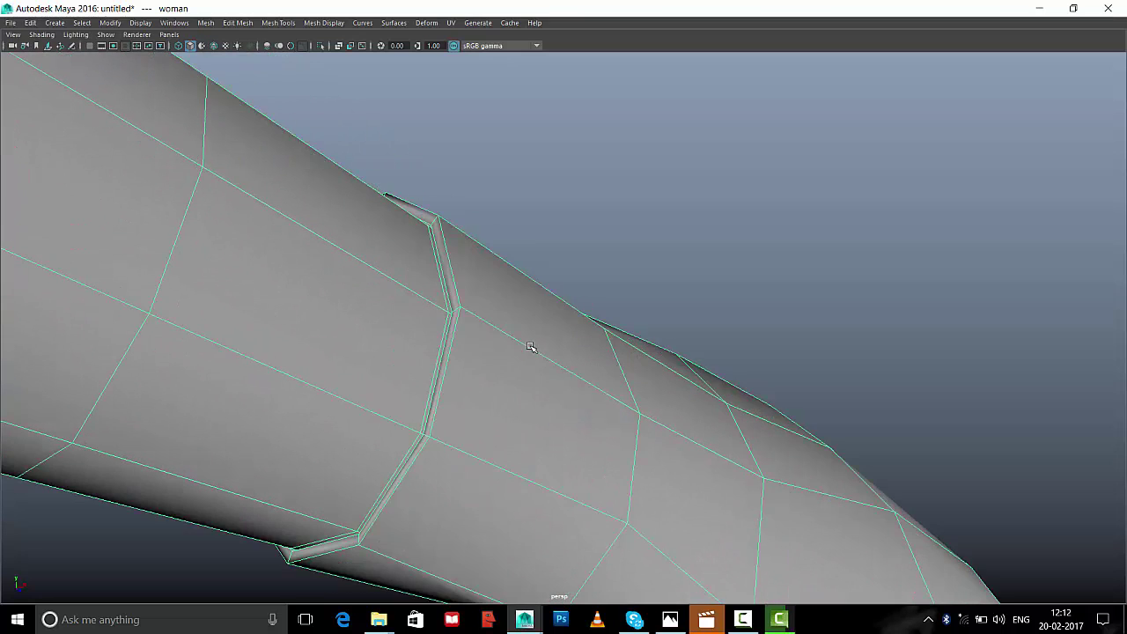
{"action": "left_click_drag", "start_coordinate": [455, 333], "coordinate": [485, 354], "text": "alt"}
{"action": "right_click", "coordinate": [616, 179], "text": "shift"}
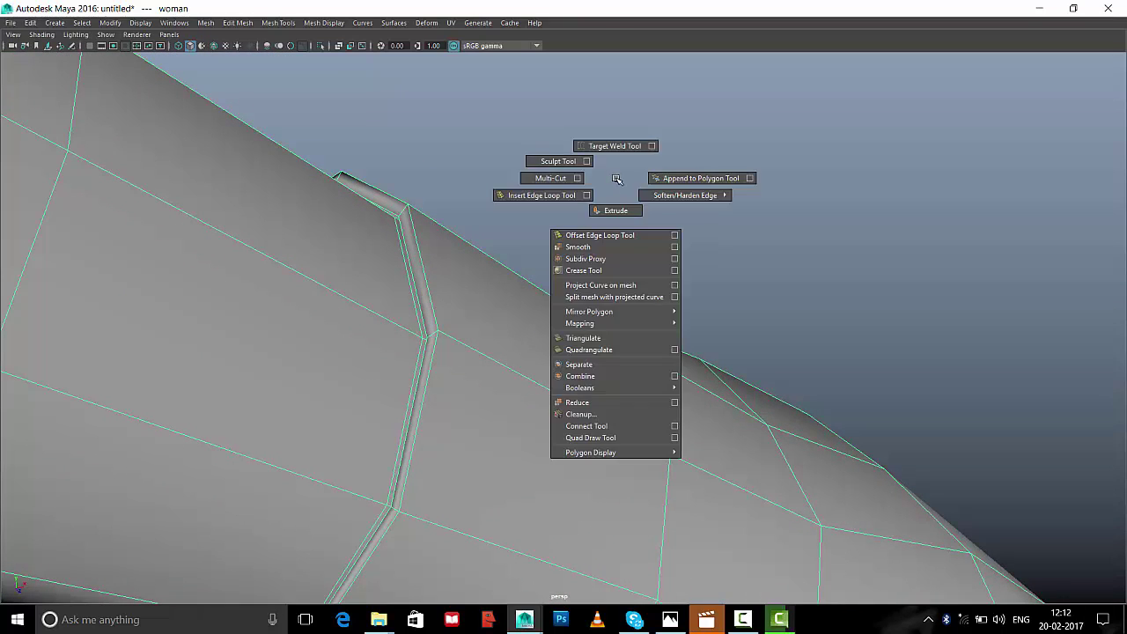
{"action": "left_click", "coordinate": [542, 194]}
{"action": "left_click_drag", "start_coordinate": [441, 290], "coordinate": [409, 317], "text": "alt"}
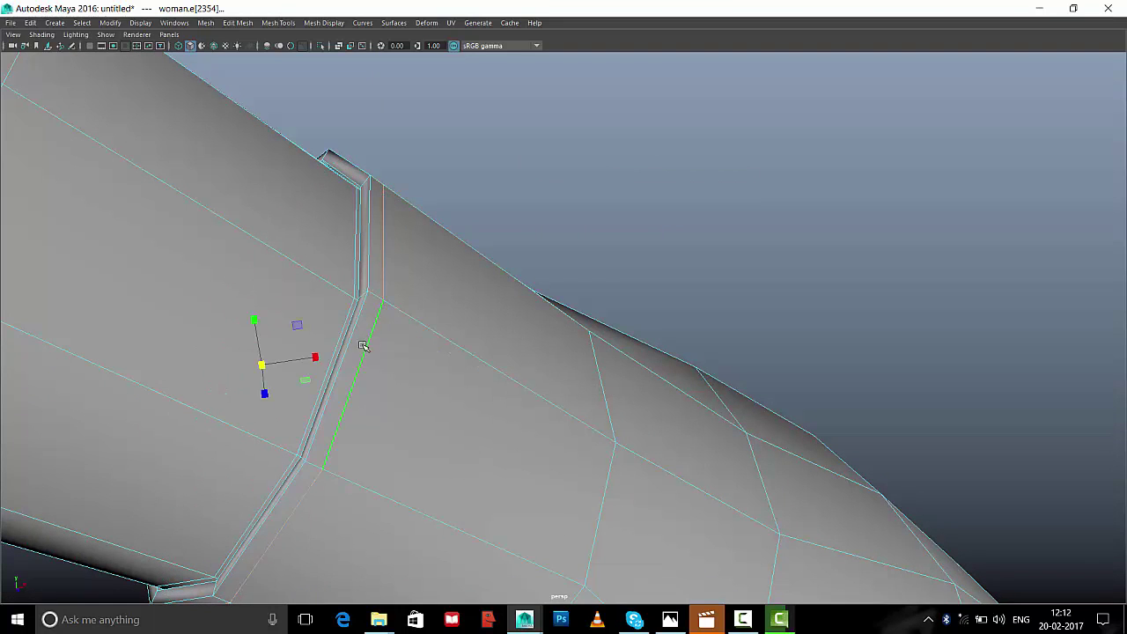
{"action": "left_click_drag", "start_coordinate": [264, 367], "coordinate": [279, 369]}
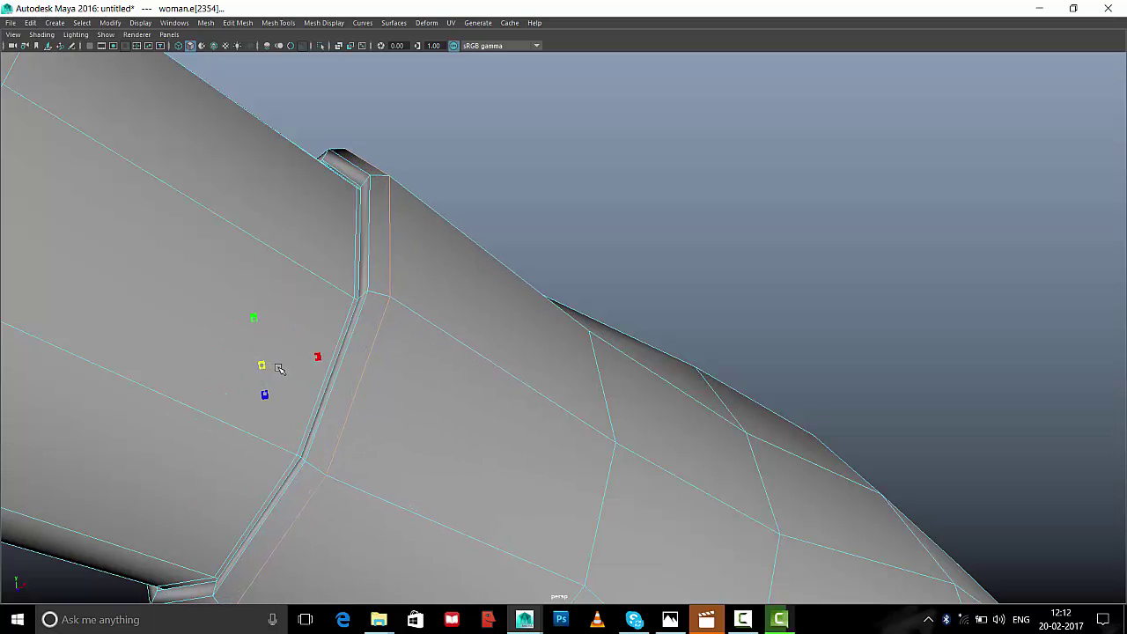
{"action": "left_click", "coordinate": [695, 146]}
Return to Object Mode and view the smoothed wrist lip along the arm
{"action": "right_click", "coordinate": [409, 264]}
{"action": "right_click_drag", "start_coordinate": [409, 264], "coordinate": [481, 214]}
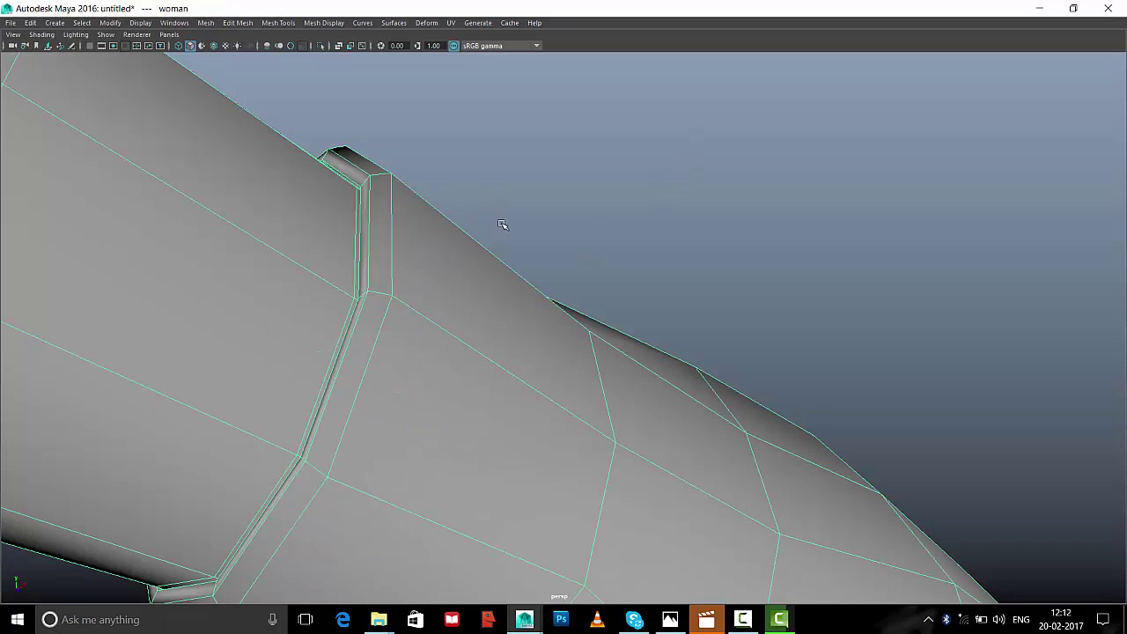
{"action": "key", "text": "3"}
{"action": "left_click", "coordinate": [607, 202]}
{"action": "scroll", "coordinate": [593, 241], "scroll_direction": "down", "scroll_amount": 3}
{"action": "mouse_move", "coordinate": [534, 335]}
{"action": "left_mouse_down", "text": "alt"}
{"action": "mouse_move", "coordinate": [608, 321]}
{"action": "mouse_move", "coordinate": [592, 384]}
{"action": "mouse_move", "coordinate": [432, 372]}
{"action": "mouse_move", "coordinate": [503, 345]}
{"action": "mouse_move", "coordinate": [508, 284]}
{"action": "mouse_move", "coordinate": [409, 327]}
{"action": "mouse_move", "coordinate": [473, 329]}
{"action": "mouse_move", "coordinate": [596, 388]}
{"action": "mouse_move", "coordinate": [435, 367]}
{"action": "left_mouse_up", "text": "alt"}
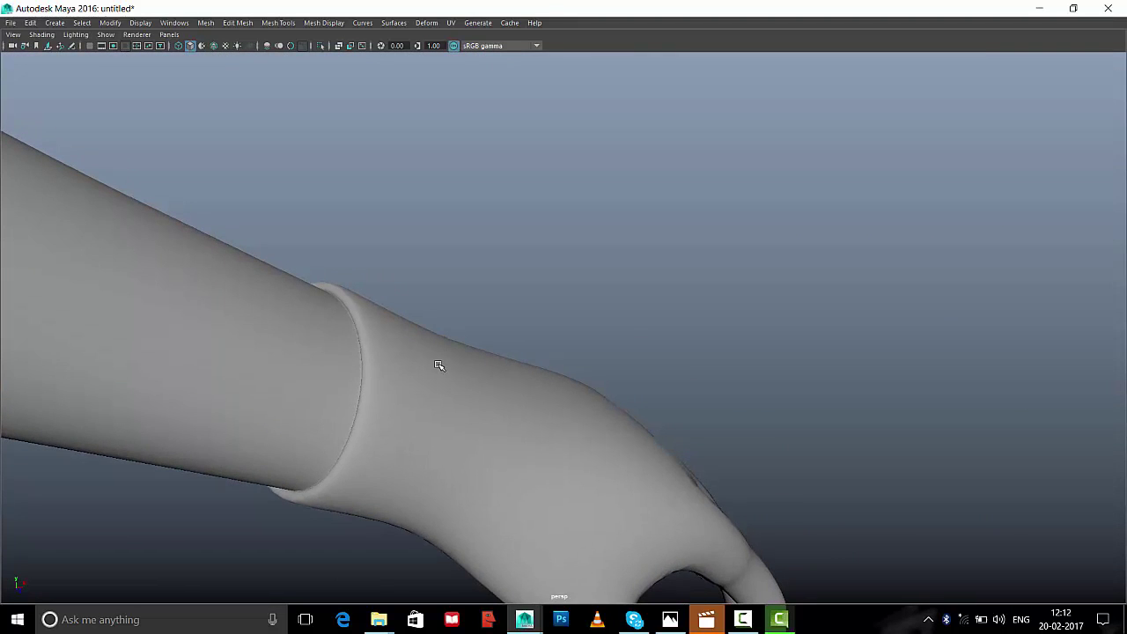
Turn off smooth preview and nudge an edge beside the wrist band along the arm
{"action": "left_click", "coordinate": [435, 367]}
{"action": "key", "text": "1"}
{"action": "mouse_move", "coordinate": [468, 310]}
{"action": "left_mouse_down", "text": "alt"}
{"action": "mouse_move", "coordinate": [252, 347]}
{"action": "mouse_move", "coordinate": [470, 368]}
{"action": "mouse_move", "coordinate": [410, 272]}
{"action": "left_mouse_up", "text": "alt"}
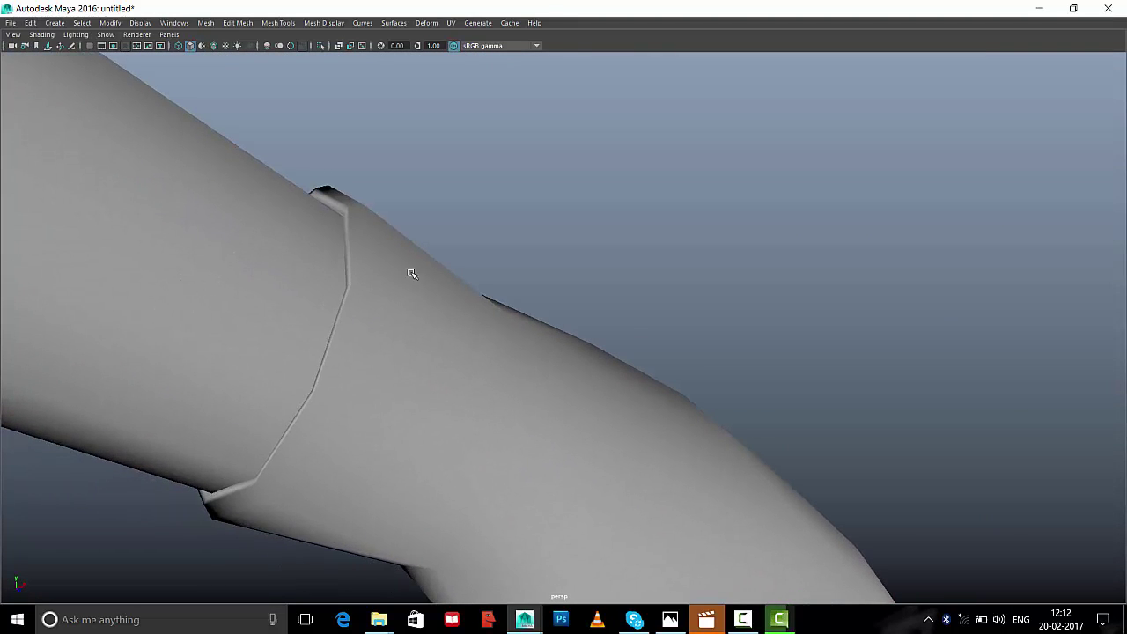
{"action": "right_click_drag", "start_coordinate": [393, 242], "coordinate": [390, 176]}
{"action": "left_click", "coordinate": [368, 226]}
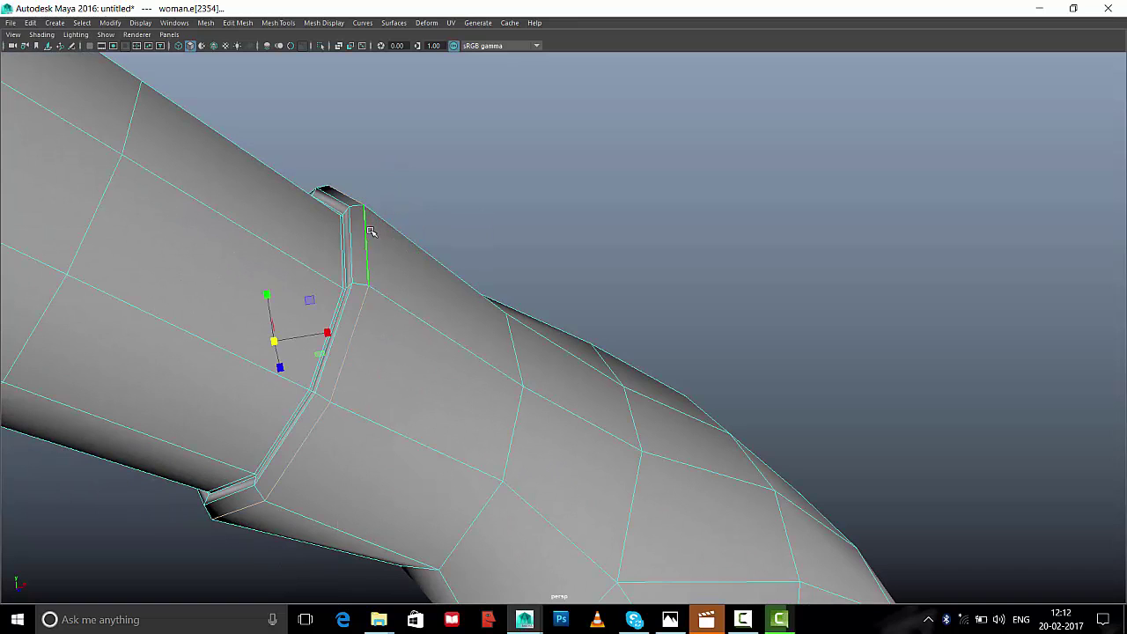
{"action": "left_click_drag", "start_coordinate": [275, 339], "coordinate": [284, 342]}
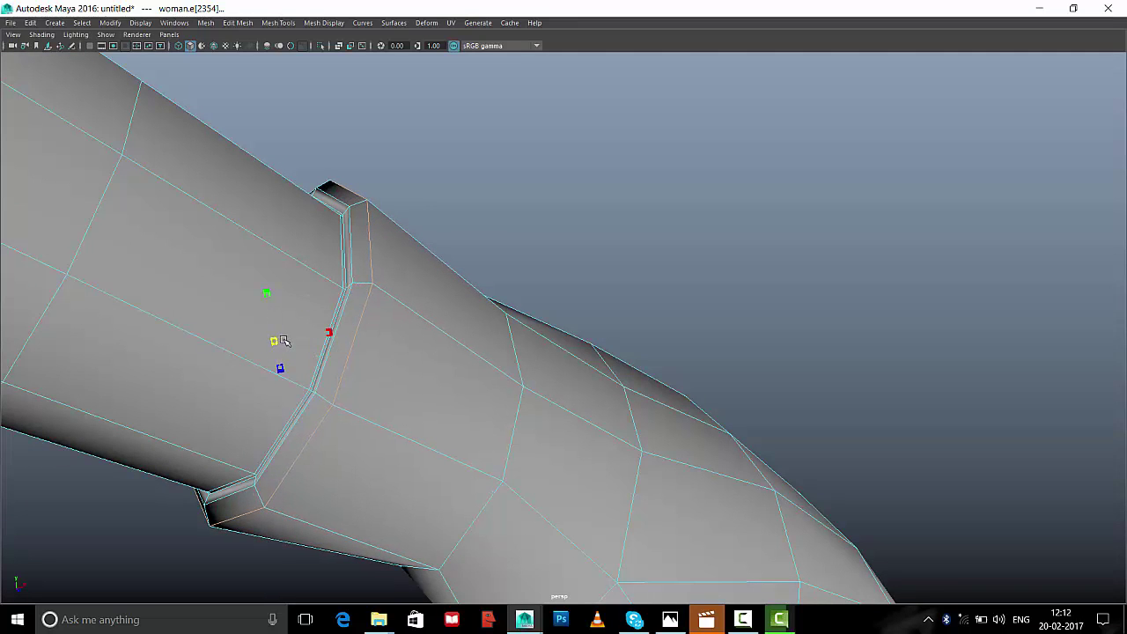
{"action": "mouse_move", "coordinate": [432, 281]}
{"action": "right_mouse_down"}
{"action": "mouse_move", "coordinate": [445, 271]}
{"action": "mouse_move", "coordinate": [352, 290]}
{"action": "right_mouse_up"}
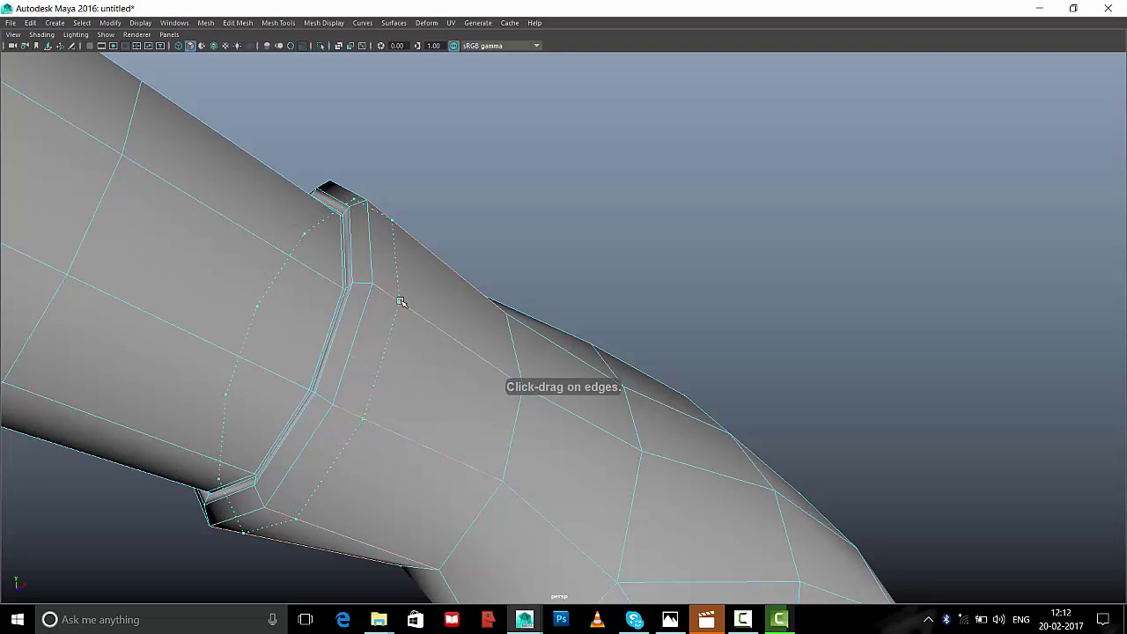
Insert another edge loop near the wrist band and shift it slightly with Move
{"action": "left_click", "coordinate": [401, 302]}
{"action": "left_click_drag", "start_coordinate": [390, 308], "coordinate": [296, 313], "text": "alt"}
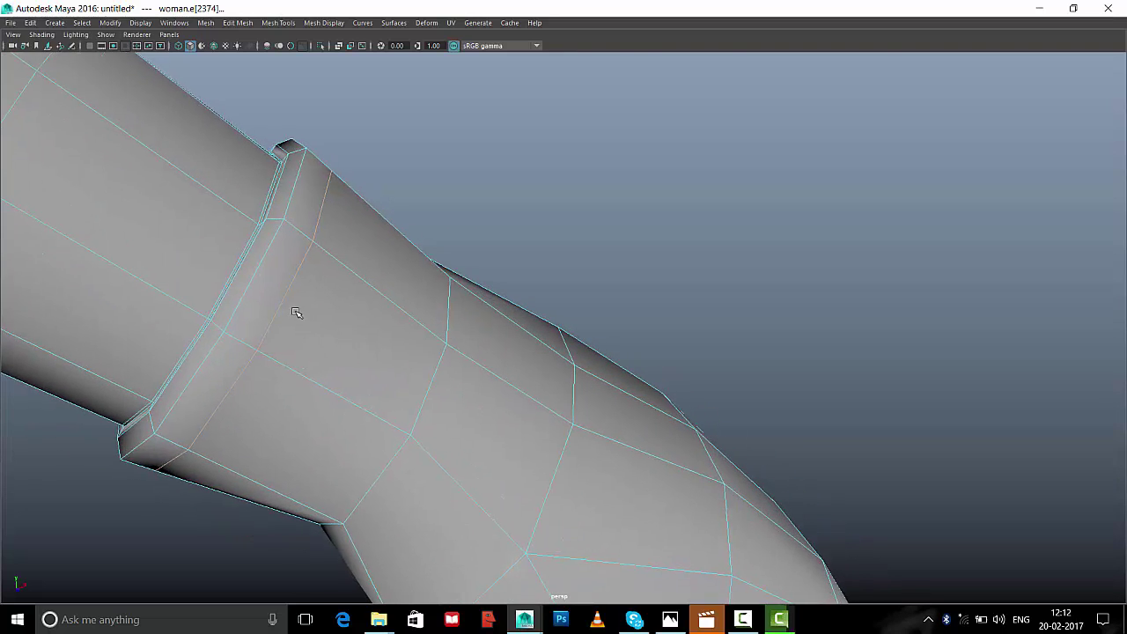
{"action": "key", "text": "w"}
{"action": "left_click_drag", "start_coordinate": [240, 304], "coordinate": [237, 304]}
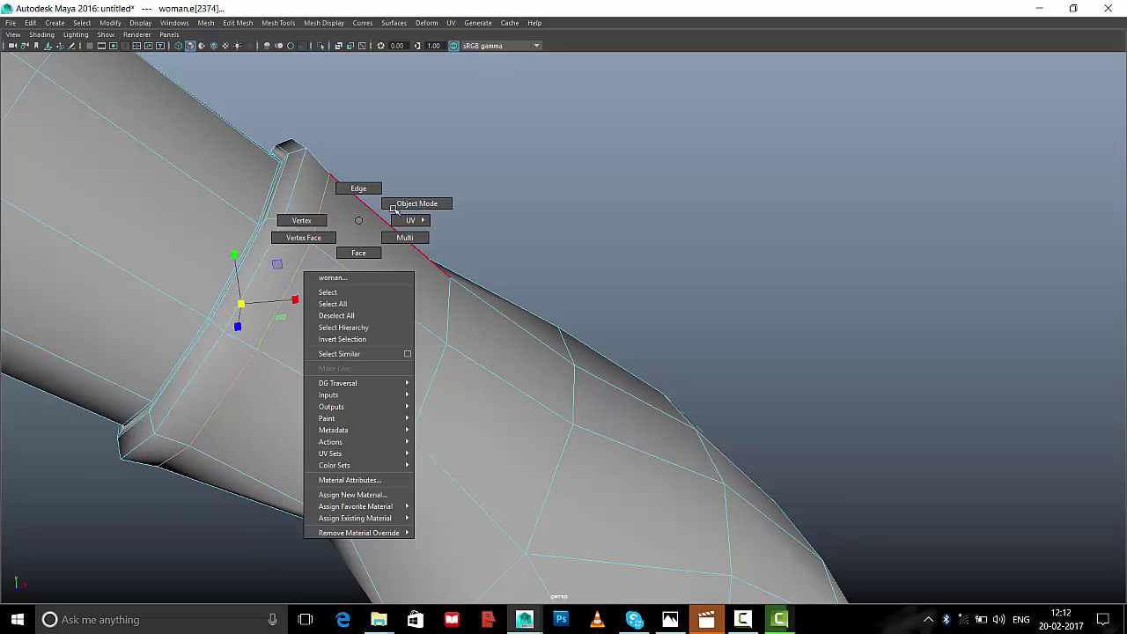
{"action": "mouse_move", "coordinate": [361, 236]}
{"action": "right_mouse_down"}
{"action": "mouse_move", "coordinate": [381, 213]}
{"action": "mouse_move", "coordinate": [313, 280]}
{"action": "mouse_move", "coordinate": [313, 266]}
{"action": "right_mouse_up"}
Add offset edge loops around the cuff with the Offset Edge Loop Tool
{"action": "left_click", "coordinate": [363, 206]}
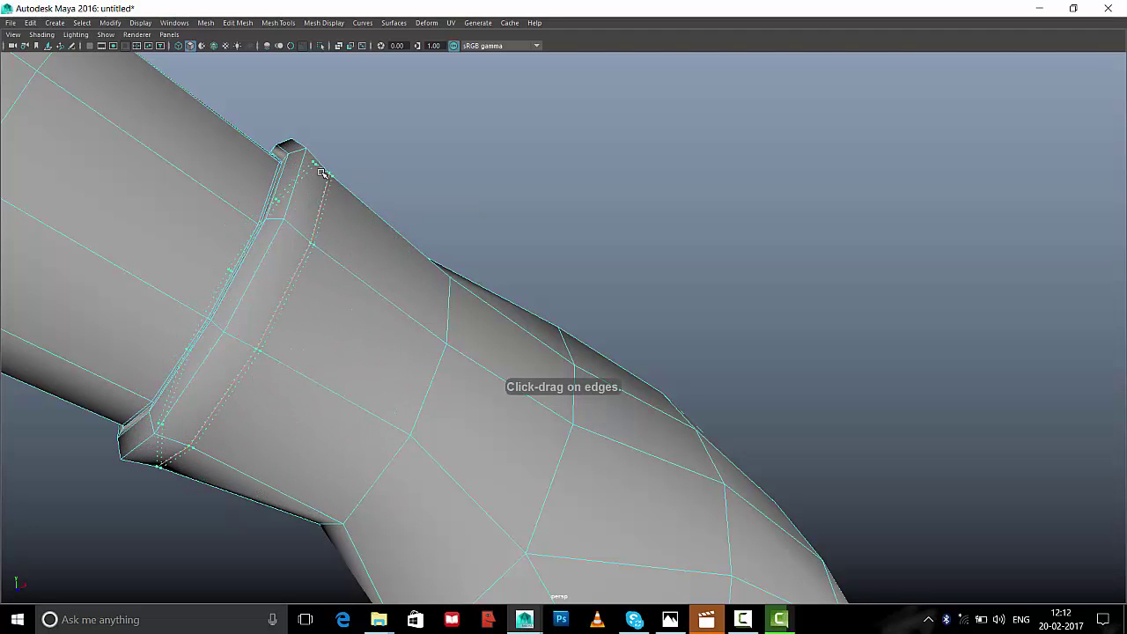
{"action": "left_click", "coordinate": [322, 182]}
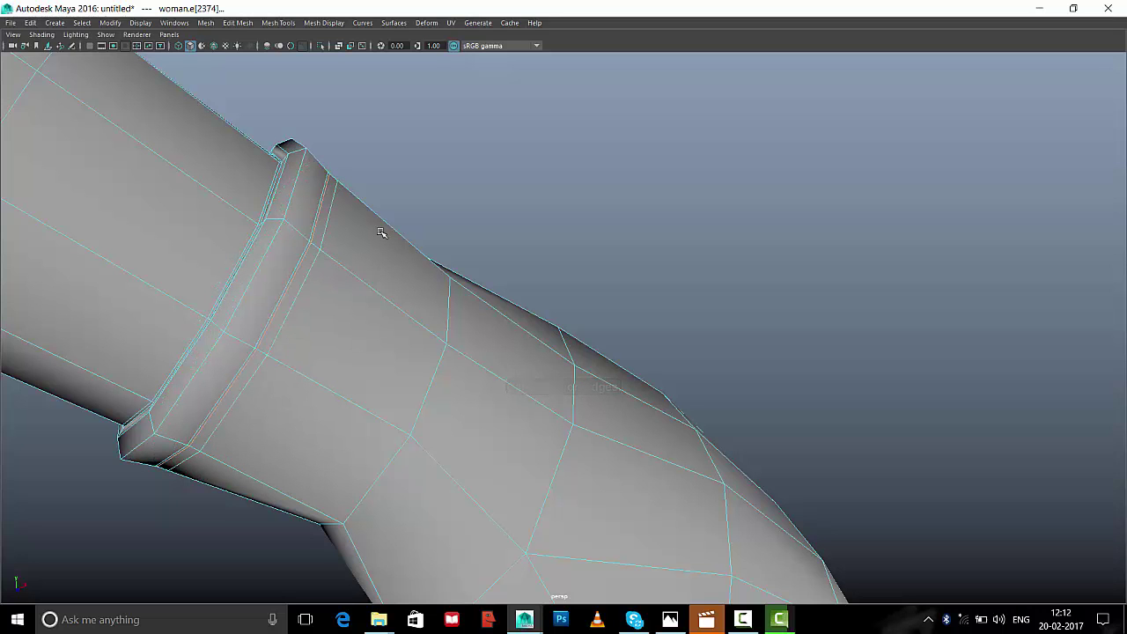
{"action": "right_click_drag", "start_coordinate": [347, 214], "coordinate": [403, 196]}
{"action": "left_click", "coordinate": [507, 189]}
{"action": "mouse_move", "coordinate": [508, 189]}
{"action": "left_mouse_down", "text": "alt"}
{"action": "mouse_move", "coordinate": [365, 290]}
{"action": "mouse_move", "coordinate": [267, 285]}
{"action": "mouse_move", "coordinate": [237, 270]}
{"action": "mouse_move", "coordinate": [324, 240]}
{"action": "mouse_move", "coordinate": [347, 252]}
{"action": "mouse_move", "coordinate": [339, 274]}
{"action": "left_mouse_up", "text": "alt"}
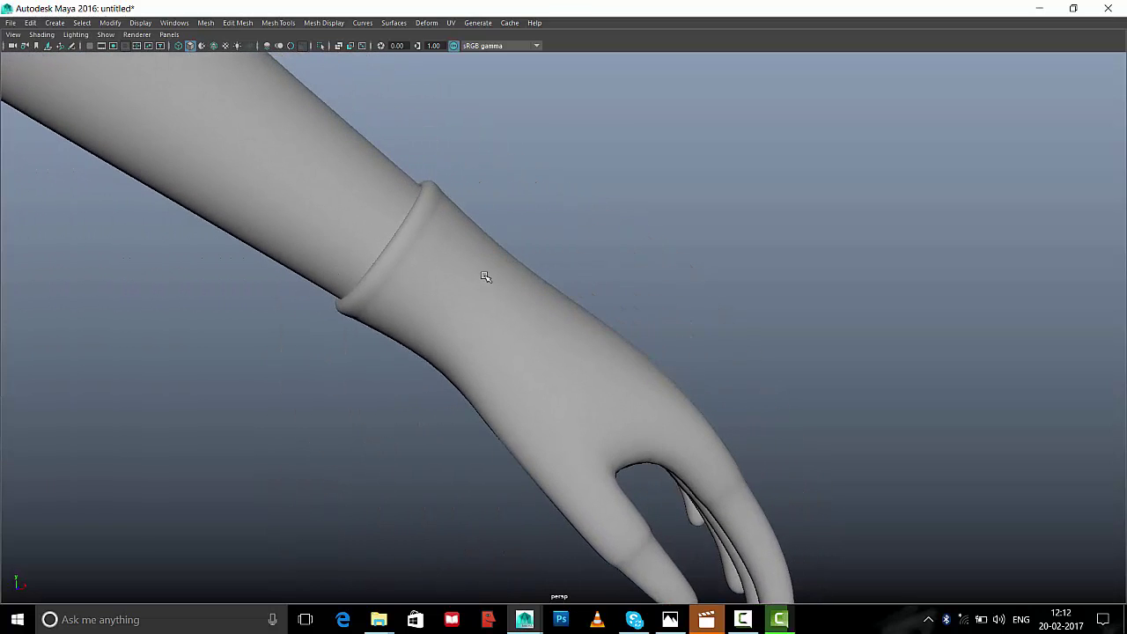
Select the hand mesh, zoom to the fingers, and activate the Insert Edge Loop Tool
{"action": "mouse_move", "coordinate": [487, 277]}
{"action": "left_mouse_down", "text": "alt"}
{"action": "mouse_move", "coordinate": [362, 349]}
{"action": "mouse_move", "coordinate": [366, 374]}
{"action": "mouse_move", "coordinate": [369, 330]}
{"action": "mouse_move", "coordinate": [349, 322]}
{"action": "mouse_move", "coordinate": [591, 405]}
{"action": "mouse_move", "coordinate": [496, 381]}
{"action": "left_mouse_up", "text": "alt"}
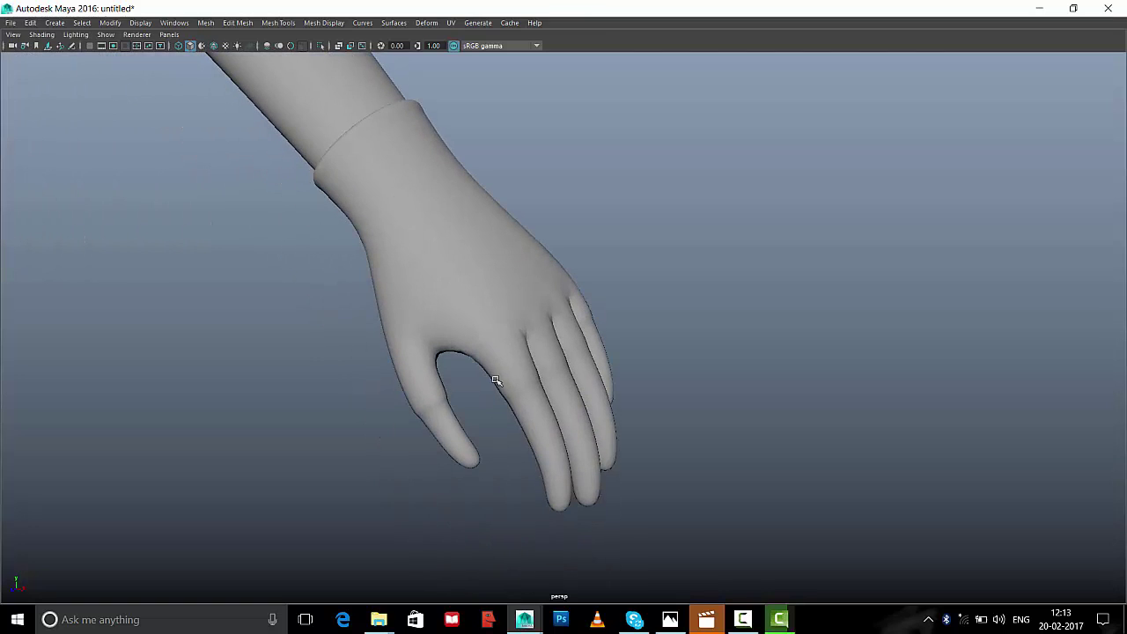
{"action": "left_click", "coordinate": [503, 288]}
{"action": "left_click_drag", "start_coordinate": [616, 309], "coordinate": [528, 265], "text": "alt"}
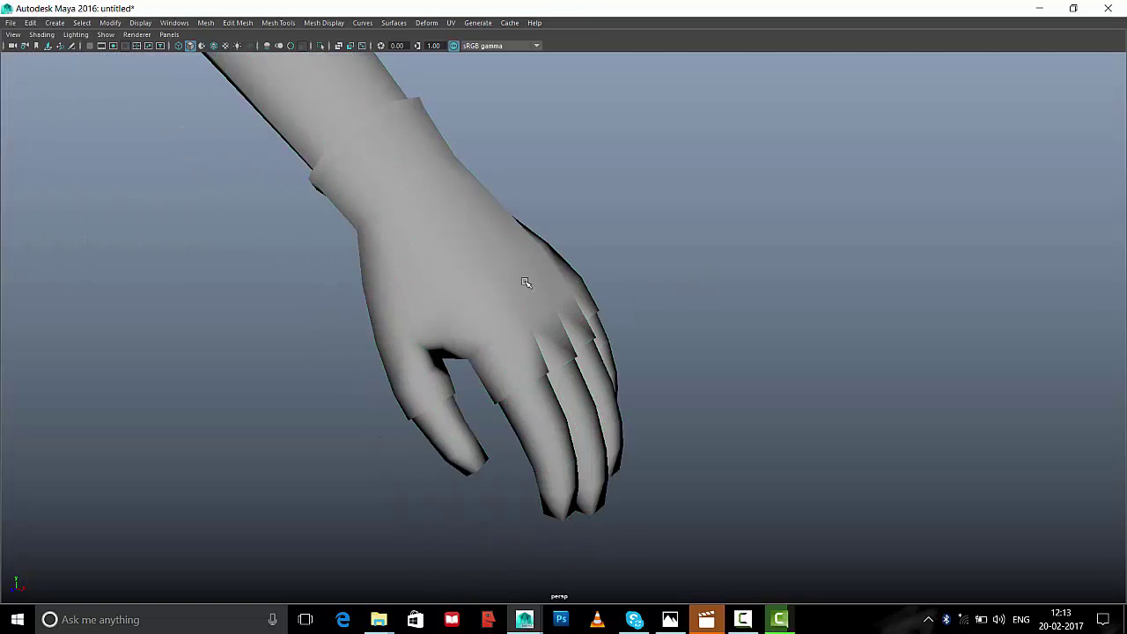
{"action": "left_click", "coordinate": [396, 312]}
{"action": "scroll", "coordinate": [638, 363], "scroll_direction": "up", "scroll_amount": 3}
{"action": "scroll", "coordinate": [639, 363], "scroll_direction": "up", "scroll_amount": 2}
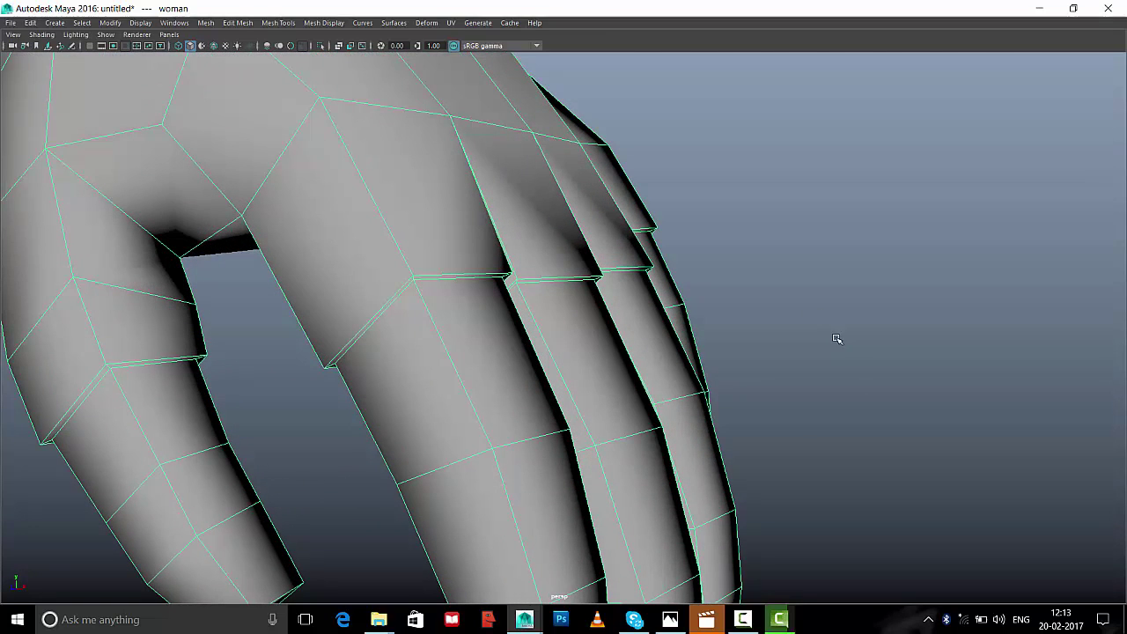
{"action": "right_click", "coordinate": [792, 254], "text": "shift"}
{"action": "left_click", "coordinate": [744, 269]}
{"action": "mouse_move", "coordinate": [372, 327]}
{"action": "left_mouse_down", "text": "alt"}
{"action": "mouse_move", "coordinate": [448, 353]}
{"action": "mouse_move", "coordinate": [379, 335]}
{"action": "left_mouse_up", "text": "alt"}
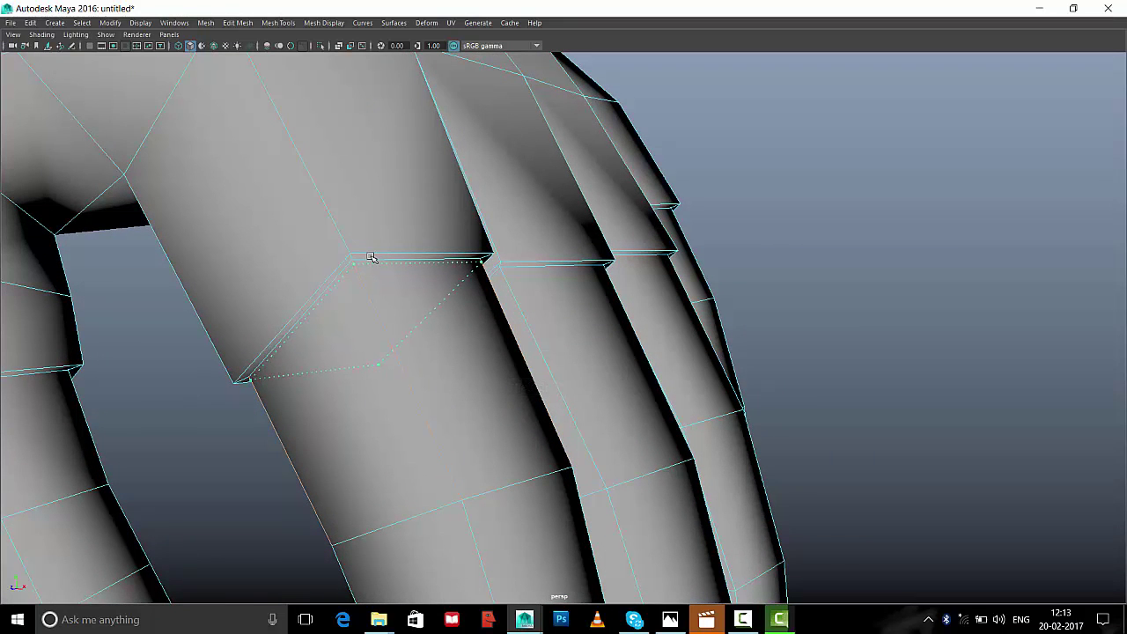
Insert edge loops below the cuff bands on three fingers
{"action": "left_click", "coordinate": [370, 256]}
{"action": "left_click_drag", "start_coordinate": [370, 256], "coordinate": [480, 426], "text": "alt"}
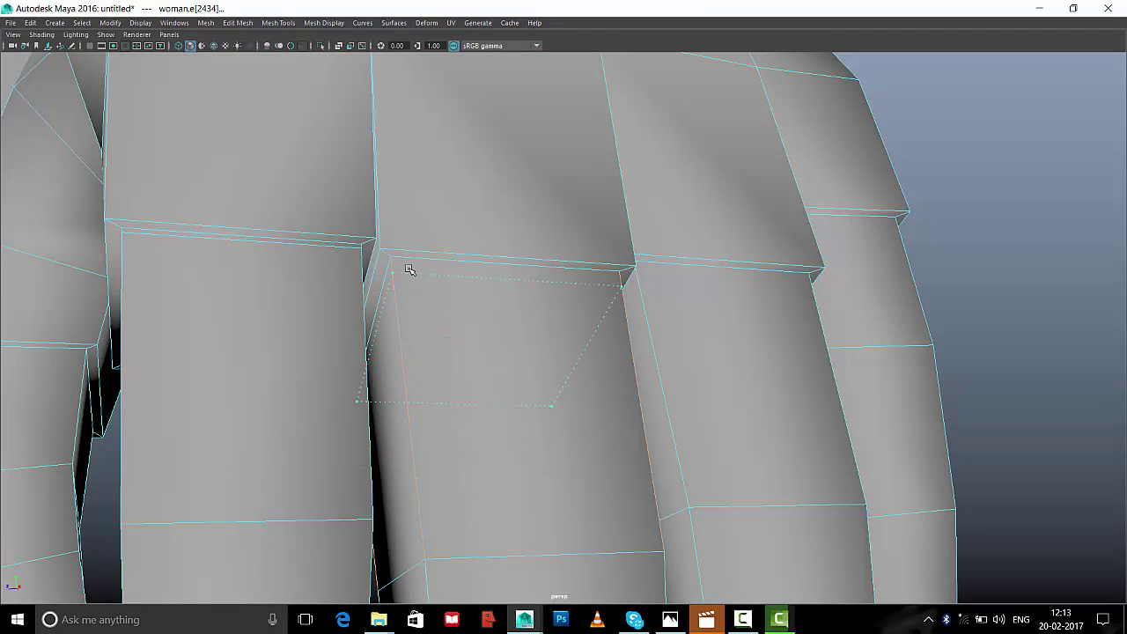
{"action": "left_click", "coordinate": [454, 295]}
{"action": "mouse_move", "coordinate": [454, 295]}
{"action": "left_mouse_down", "text": "alt"}
{"action": "mouse_move", "coordinate": [370, 352]}
{"action": "mouse_move", "coordinate": [424, 392]}
{"action": "mouse_move", "coordinate": [390, 377]}
{"action": "left_mouse_up", "text": "alt"}
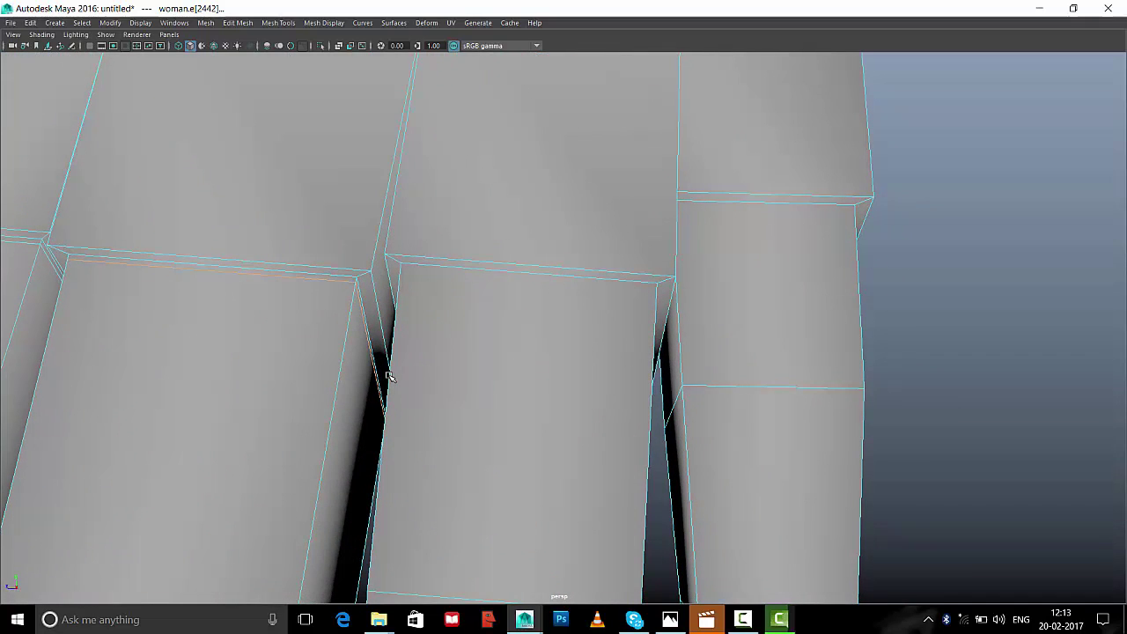
{"action": "left_click", "coordinate": [424, 277]}
{"action": "mouse_move", "coordinate": [423, 277]}
{"action": "left_mouse_down", "text": "alt"}
{"action": "mouse_move", "coordinate": [456, 325]}
{"action": "mouse_move", "coordinate": [387, 347]}
{"action": "left_mouse_up", "text": "alt"}
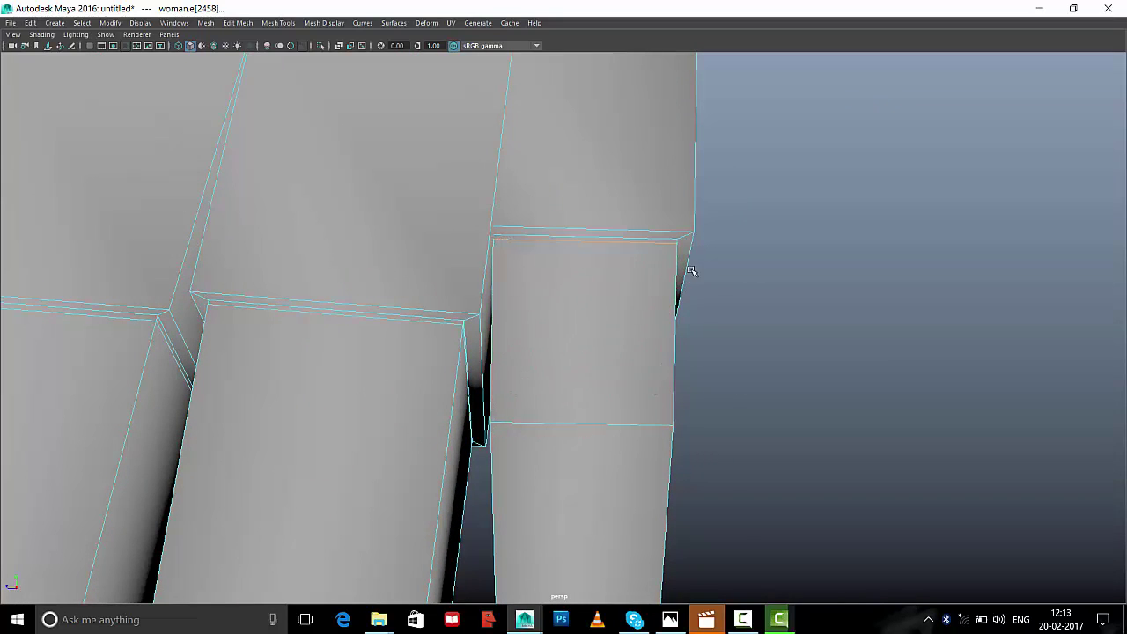
{"action": "right_click_drag", "start_coordinate": [691, 270], "coordinate": [408, 357], "text": "alt"}
{"action": "left_click_drag", "start_coordinate": [408, 358], "coordinate": [490, 353], "text": "alt"}
{"action": "mouse_move", "coordinate": [491, 353]}
{"action": "right_mouse_down", "text": "alt"}
{"action": "mouse_move", "coordinate": [709, 403]}
{"action": "mouse_move", "coordinate": [448, 403]}
{"action": "mouse_move", "coordinate": [591, 448]}
{"action": "right_mouse_up", "text": "alt"}
{"action": "left_click_drag", "start_coordinate": [591, 448], "coordinate": [472, 451], "text": "alt"}
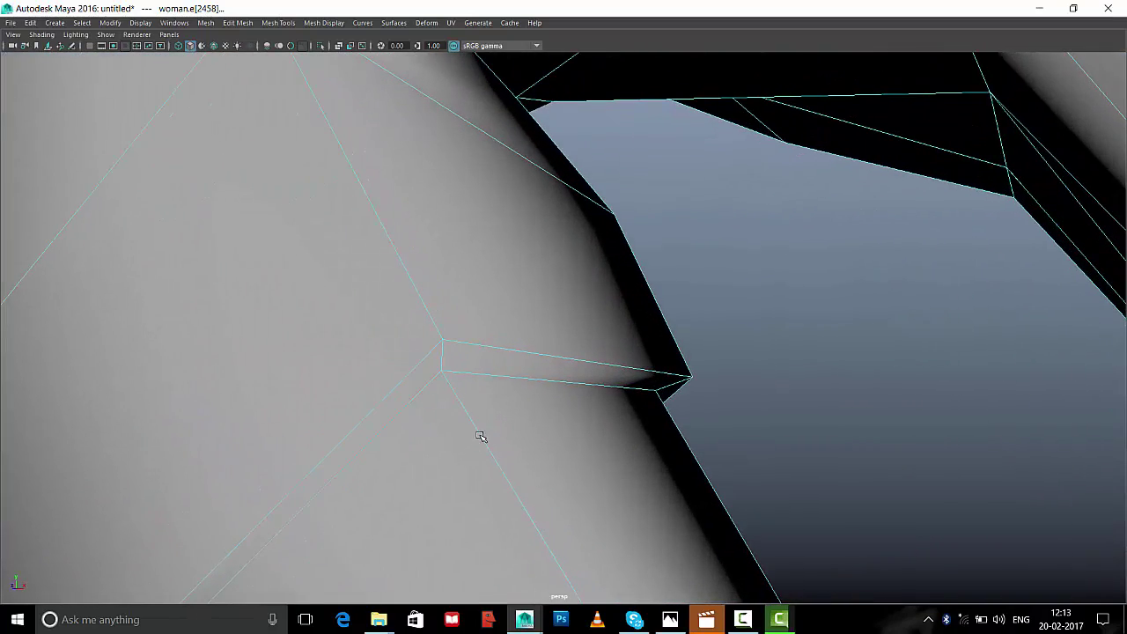
Insert six support edge loops tight beside the finger cuff ledges, tumbling between fingers
{"action": "left_click", "coordinate": [450, 358]}
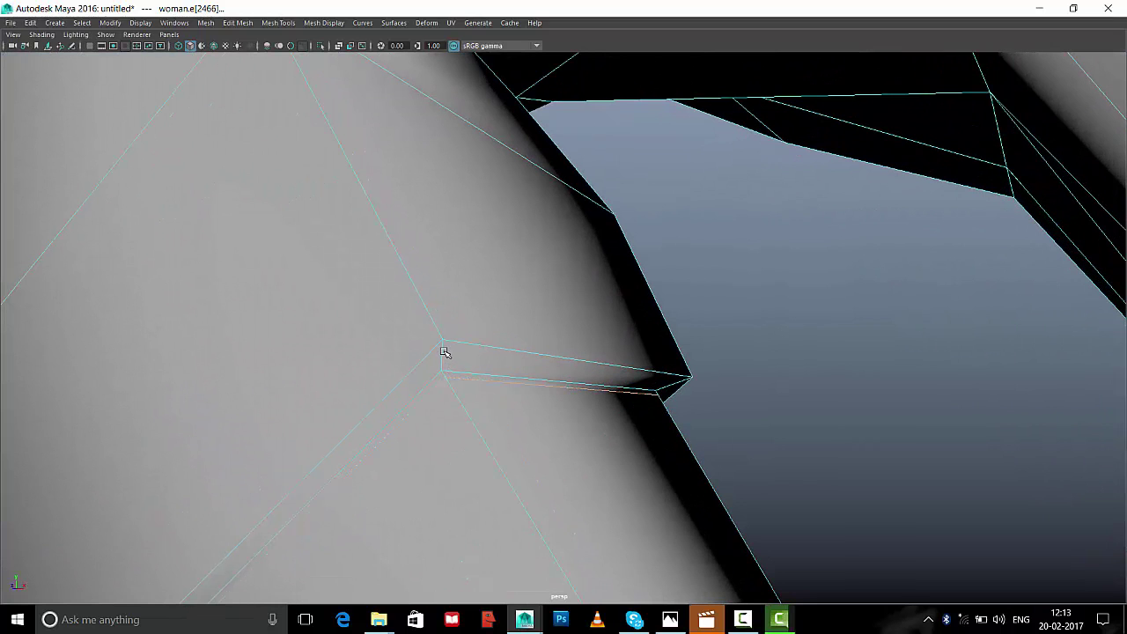
{"action": "left_click", "coordinate": [441, 365]}
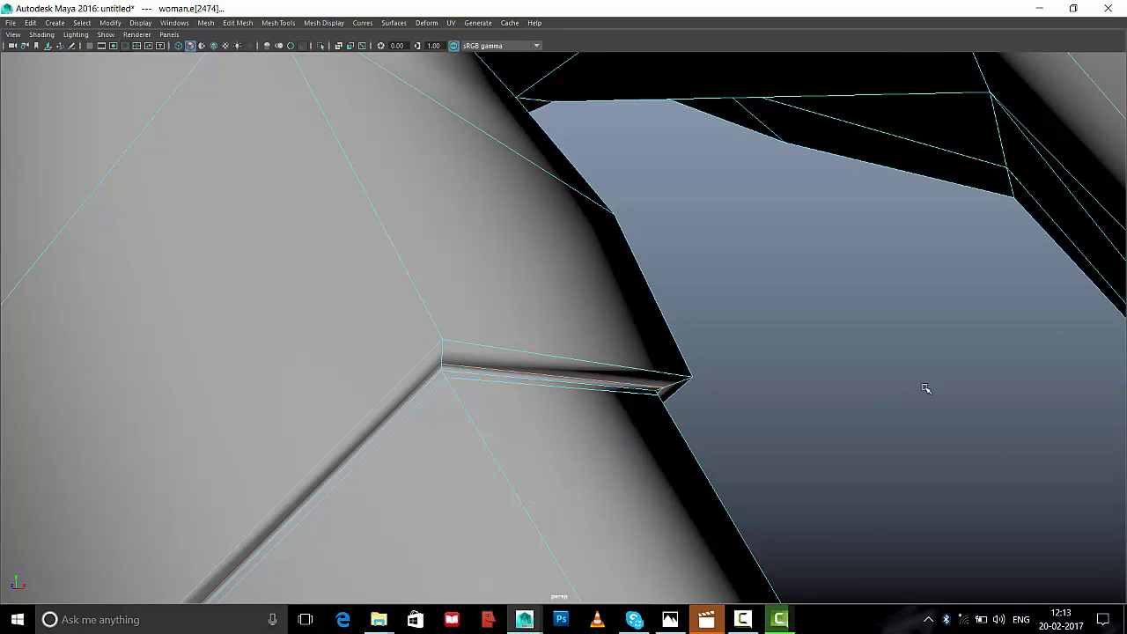
{"action": "mouse_move", "coordinate": [928, 390]}
{"action": "left_mouse_down", "text": "alt"}
{"action": "mouse_move", "coordinate": [698, 417]}
{"action": "mouse_move", "coordinate": [597, 437]}
{"action": "mouse_move", "coordinate": [538, 468]}
{"action": "left_mouse_up", "text": "alt"}
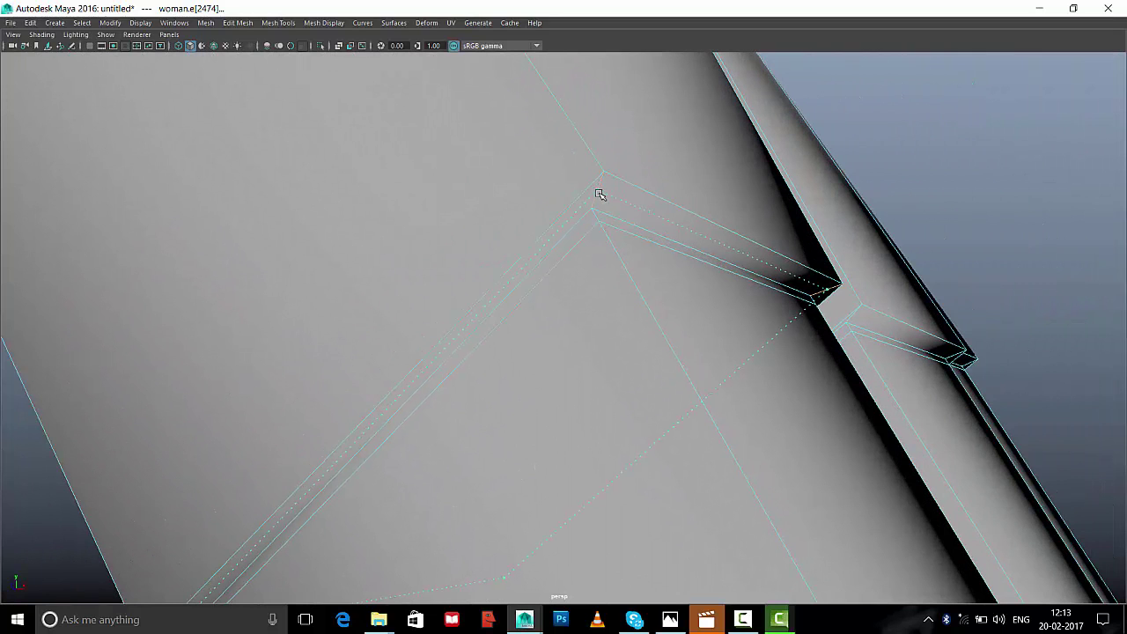
{"action": "left_click", "coordinate": [599, 199]}
{"action": "mouse_move", "coordinate": [792, 246]}
{"action": "left_mouse_down", "text": "alt"}
{"action": "mouse_move", "coordinate": [634, 252]}
{"action": "mouse_move", "coordinate": [455, 375]}
{"action": "mouse_move", "coordinate": [478, 410]}
{"action": "mouse_move", "coordinate": [463, 403]}
{"action": "left_mouse_up", "text": "alt"}
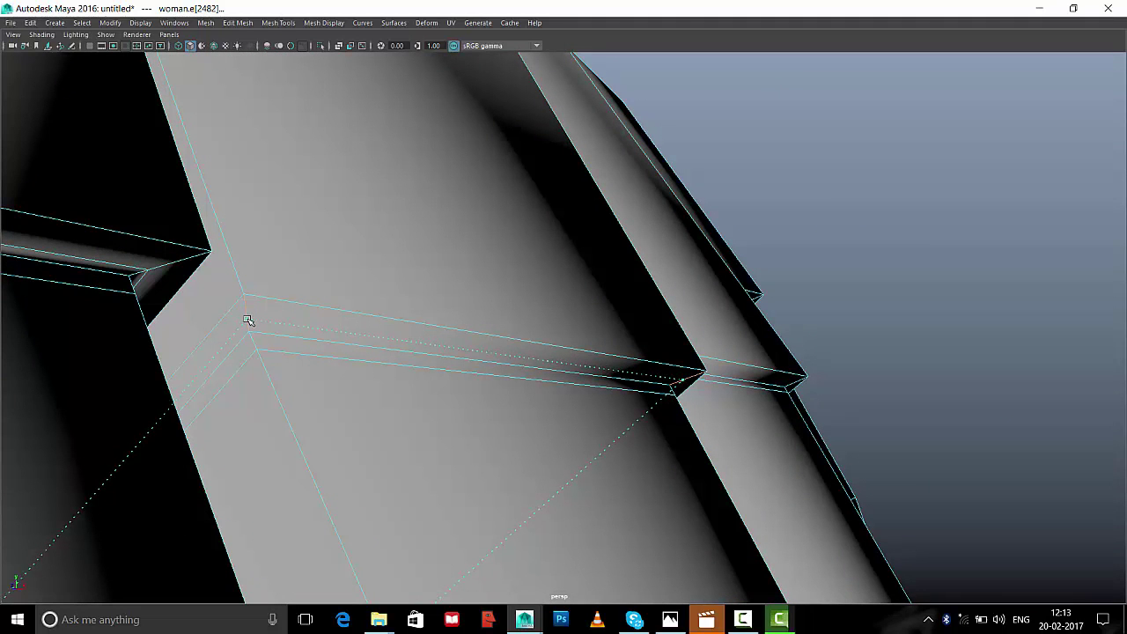
{"action": "left_click", "coordinate": [248, 322]}
{"action": "mouse_move", "coordinate": [666, 307]}
{"action": "left_mouse_down", "text": "alt"}
{"action": "mouse_move", "coordinate": [523, 290]}
{"action": "mouse_move", "coordinate": [537, 317]}
{"action": "mouse_move", "coordinate": [647, 382]}
{"action": "mouse_move", "coordinate": [361, 322]}
{"action": "left_mouse_up", "text": "alt"}
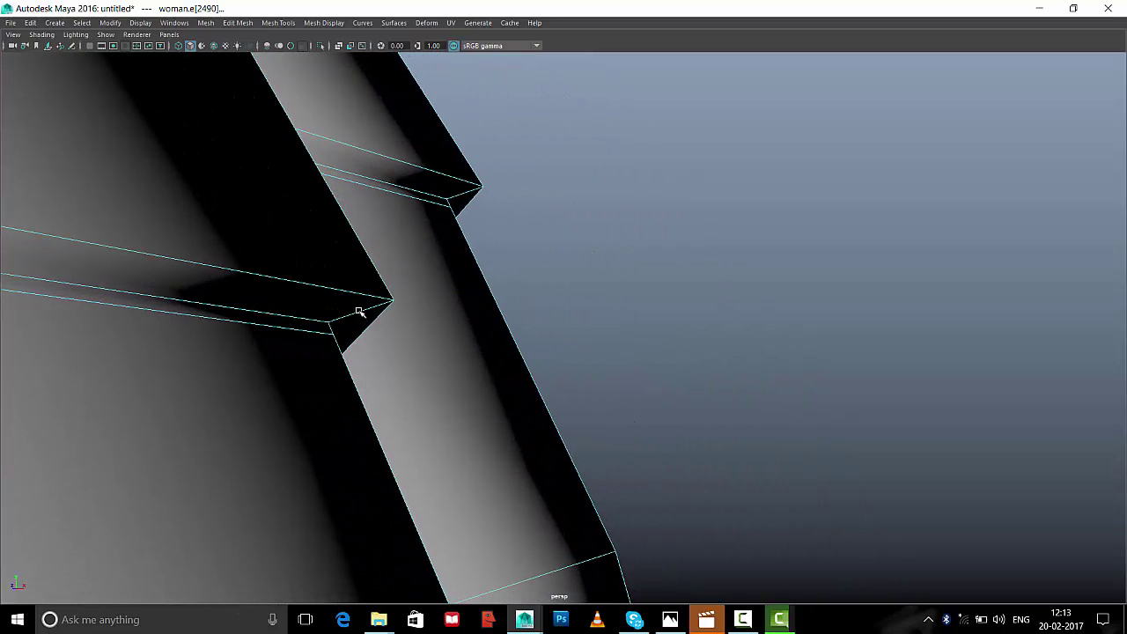
{"action": "left_click", "coordinate": [352, 321]}
{"action": "mouse_move", "coordinate": [519, 264]}
{"action": "left_mouse_down", "text": "alt"}
{"action": "mouse_move", "coordinate": [464, 315]}
{"action": "mouse_move", "coordinate": [511, 347]}
{"action": "mouse_move", "coordinate": [591, 368]}
{"action": "left_mouse_up", "text": "alt"}
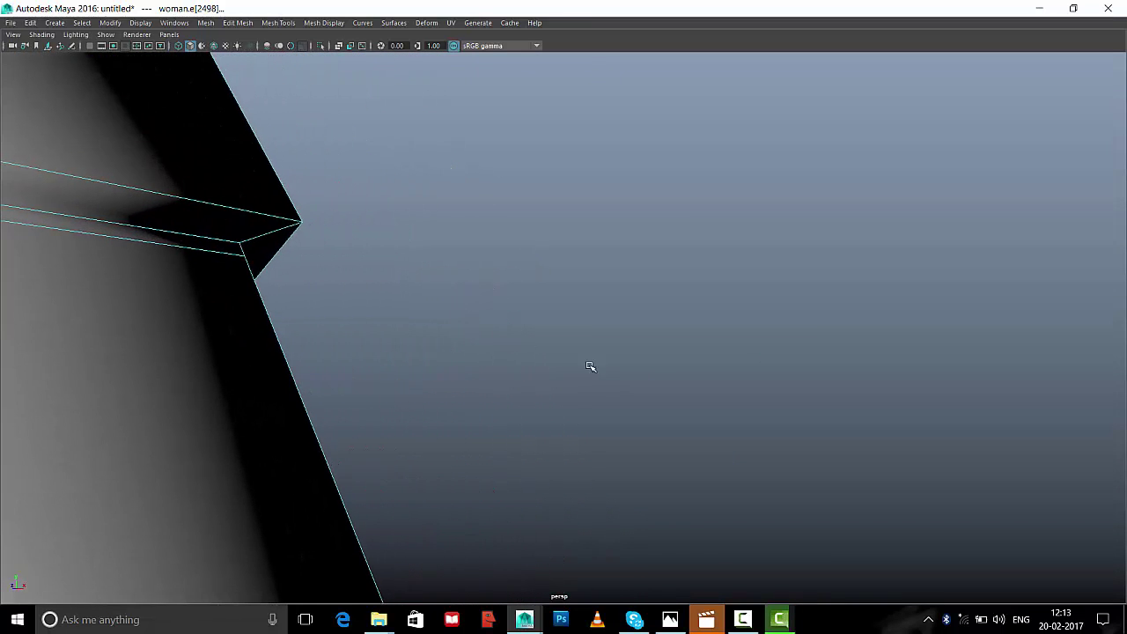
{"action": "left_click", "coordinate": [261, 247]}
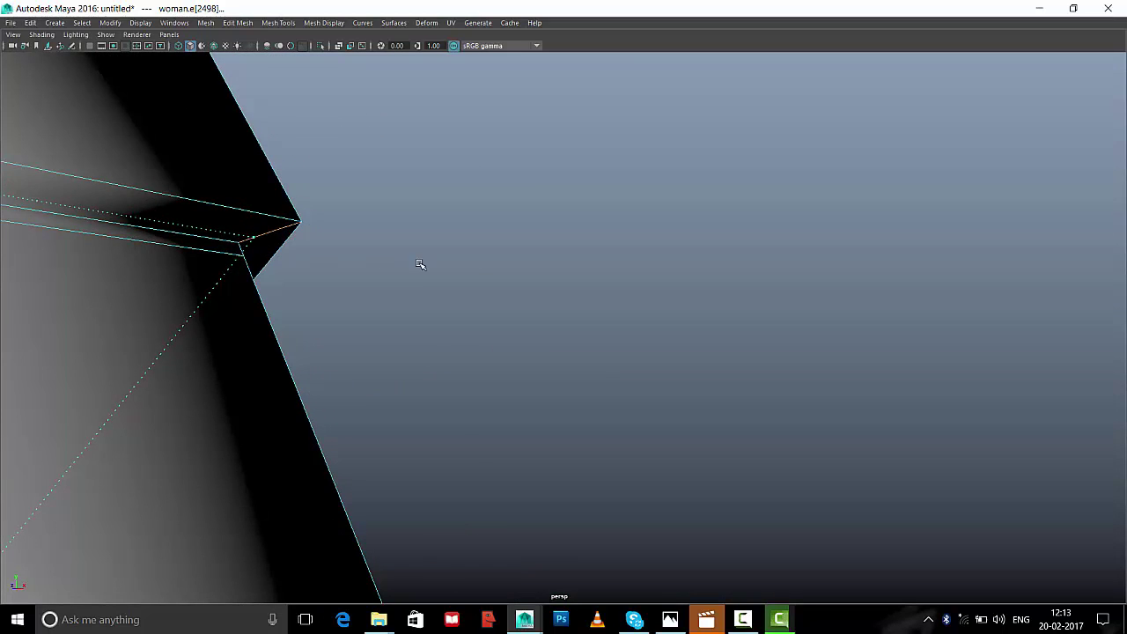
{"action": "mouse_move", "coordinate": [420, 264]}
{"action": "left_mouse_down", "text": "alt"}
{"action": "mouse_move", "coordinate": [418, 344]}
{"action": "mouse_move", "coordinate": [496, 283]}
{"action": "mouse_move", "coordinate": [368, 284]}
{"action": "mouse_move", "coordinate": [481, 294]}
{"action": "mouse_move", "coordinate": [485, 334]}
{"action": "mouse_move", "coordinate": [365, 344]}
{"action": "mouse_move", "coordinate": [397, 352]}
{"action": "mouse_move", "coordinate": [391, 328]}
{"action": "mouse_move", "coordinate": [674, 421]}
{"action": "mouse_move", "coordinate": [478, 370]}
{"action": "mouse_move", "coordinate": [275, 280]}
{"action": "mouse_move", "coordinate": [294, 234]}
{"action": "left_mouse_up", "text": "alt"}
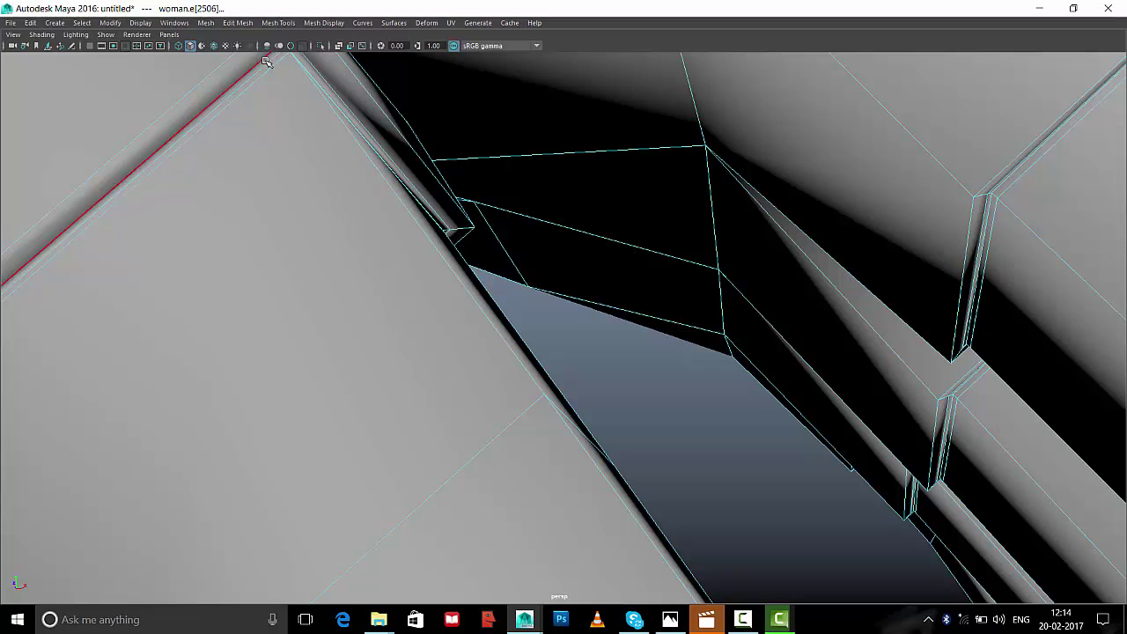
Raise the edge loop under the bent finger's cuff ledge slightly upward
{"action": "mouse_move", "coordinate": [327, 97]}
{"action": "left_mouse_down", "text": "alt"}
{"action": "mouse_move", "coordinate": [613, 231]}
{"action": "mouse_move", "coordinate": [524, 226]}
{"action": "mouse_move", "coordinate": [580, 234]}
{"action": "mouse_move", "coordinate": [607, 276]}
{"action": "mouse_move", "coordinate": [590, 384]}
{"action": "mouse_move", "coordinate": [576, 361]}
{"action": "left_mouse_up", "text": "alt"}
{"action": "left_click", "coordinate": [580, 234]}
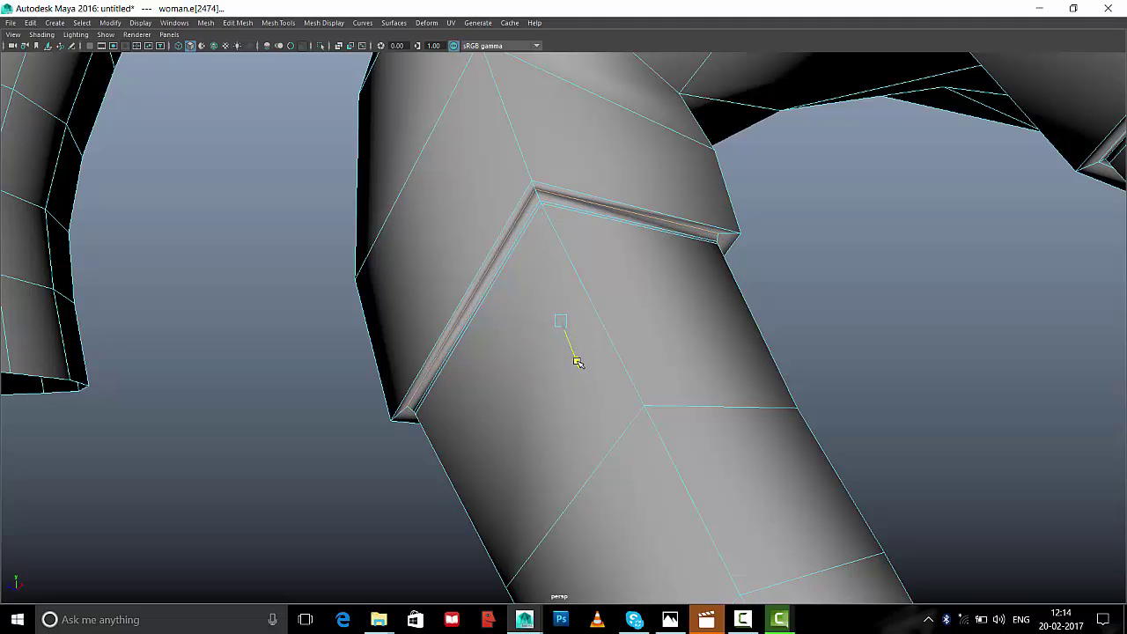
{"action": "mouse_move", "coordinate": [596, 277]}
{"action": "left_mouse_down", "text": "alt"}
{"action": "mouse_move", "coordinate": [596, 294]}
{"action": "mouse_move", "coordinate": [778, 357]}
{"action": "mouse_move", "coordinate": [574, 168]}
{"action": "left_mouse_up", "text": "alt"}
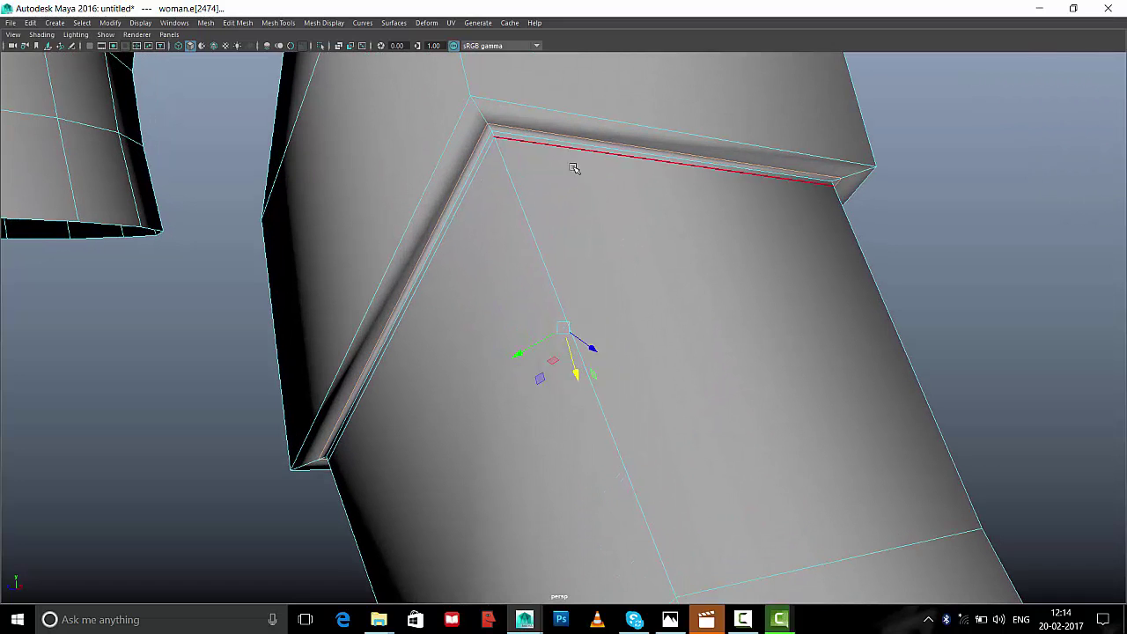
{"action": "double_click", "coordinate": [524, 140]}
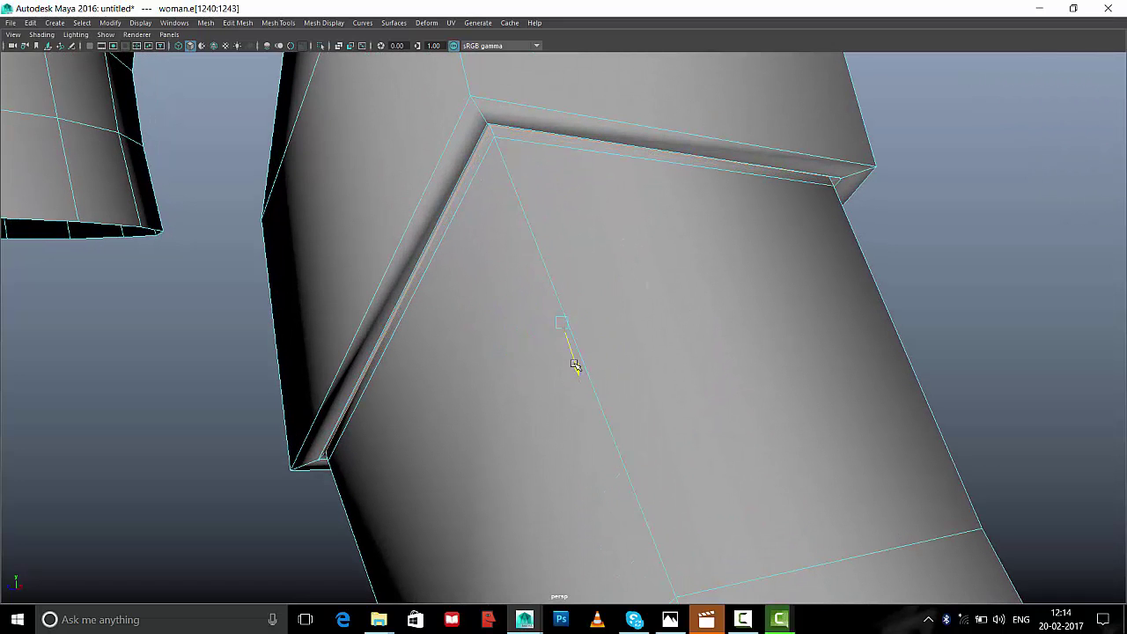
{"action": "mouse_move", "coordinate": [573, 360]}
{"action": "left_mouse_down", "text": "alt"}
{"action": "mouse_move", "coordinate": [730, 305]}
{"action": "mouse_move", "coordinate": [322, 402]}
{"action": "mouse_move", "coordinate": [164, 483]}
{"action": "mouse_move", "coordinate": [825, 279]}
{"action": "left_mouse_up", "text": "alt"}
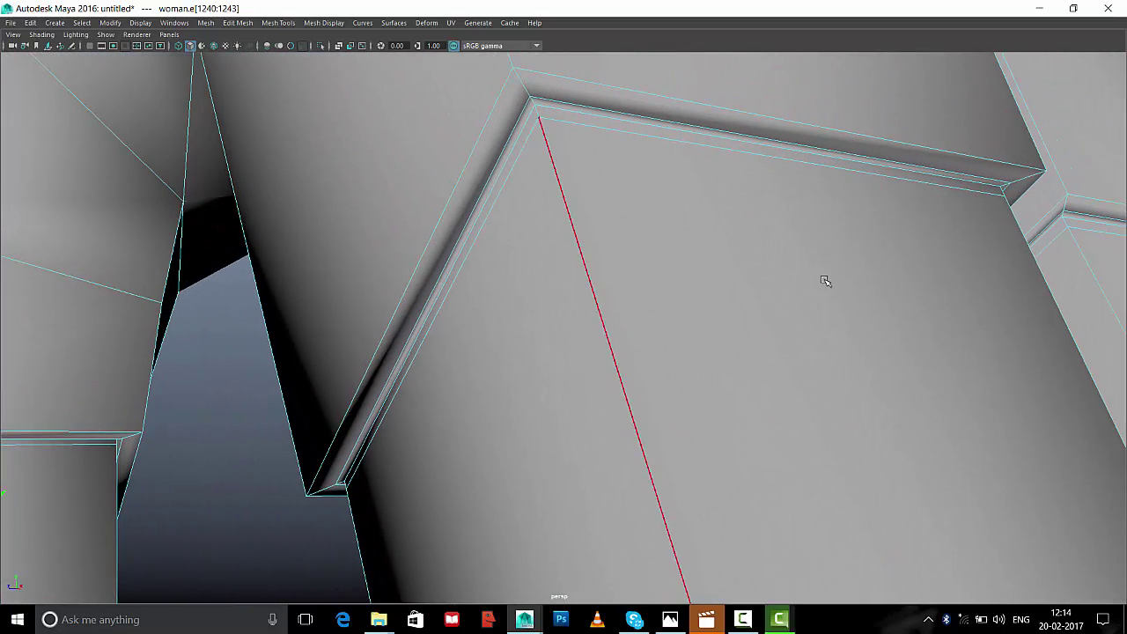
{"action": "double_click", "coordinate": [945, 176]}
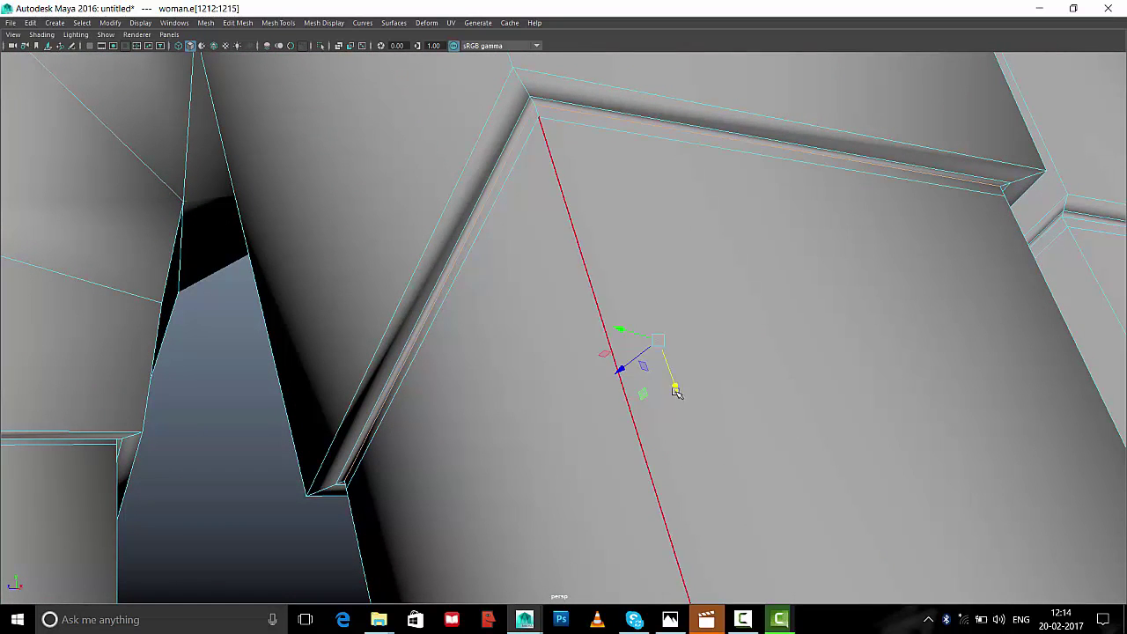
{"action": "left_click_drag", "start_coordinate": [674, 384], "coordinate": [673, 375]}
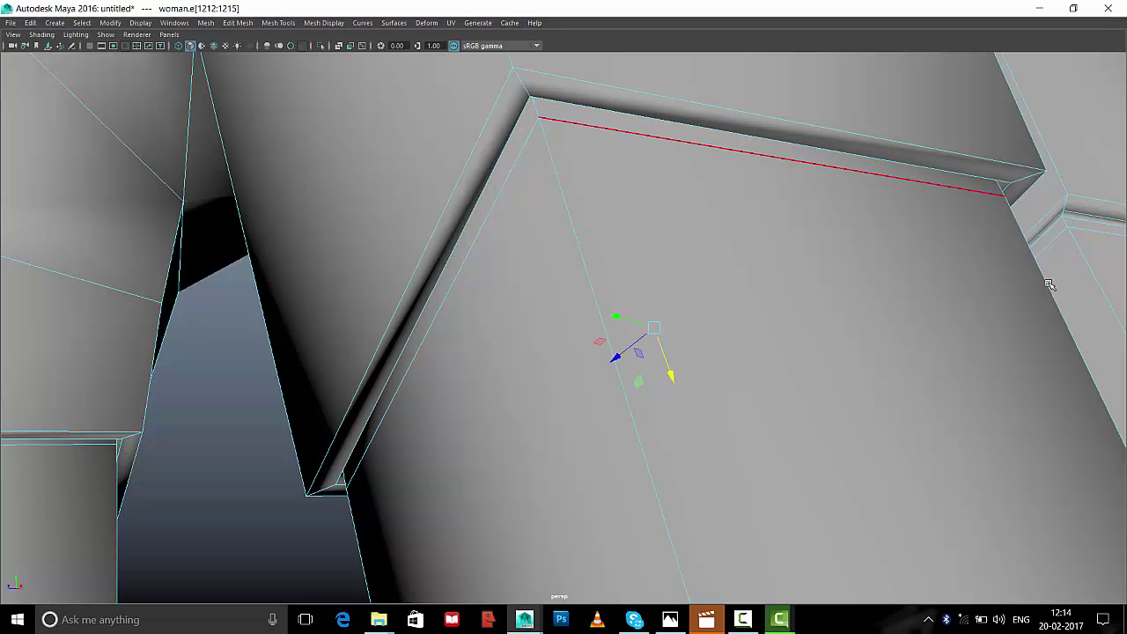
Nudge the edge loops under the next two finger ledges slightly upward
{"action": "left_click_drag", "start_coordinate": [1013, 241], "coordinate": [616, 269], "text": "alt"}
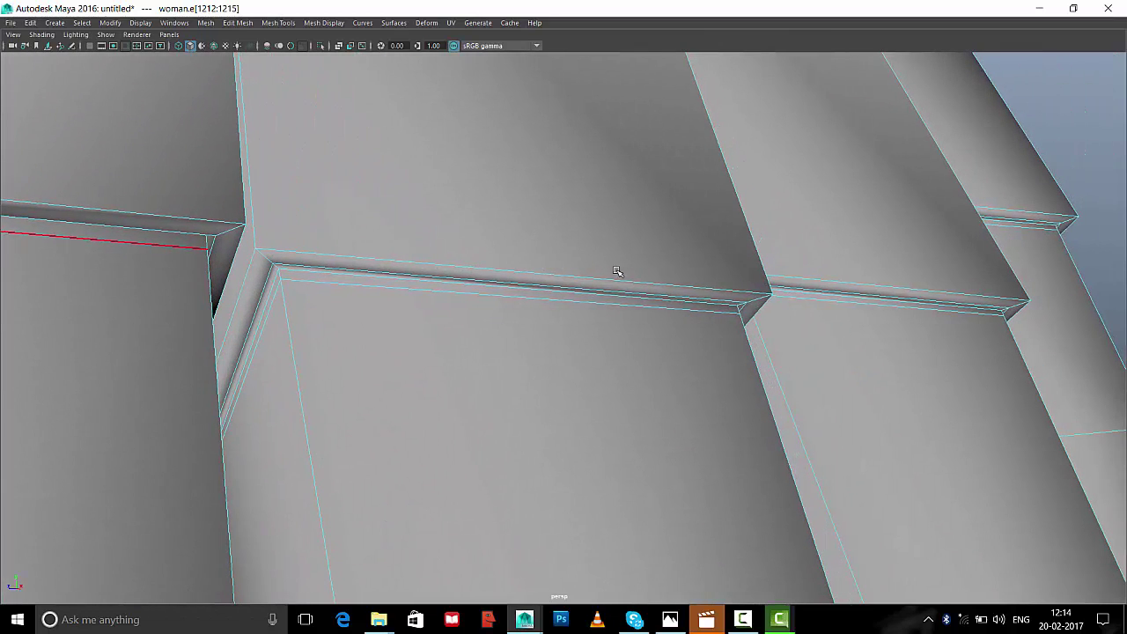
{"action": "double_click", "coordinate": [730, 306]}
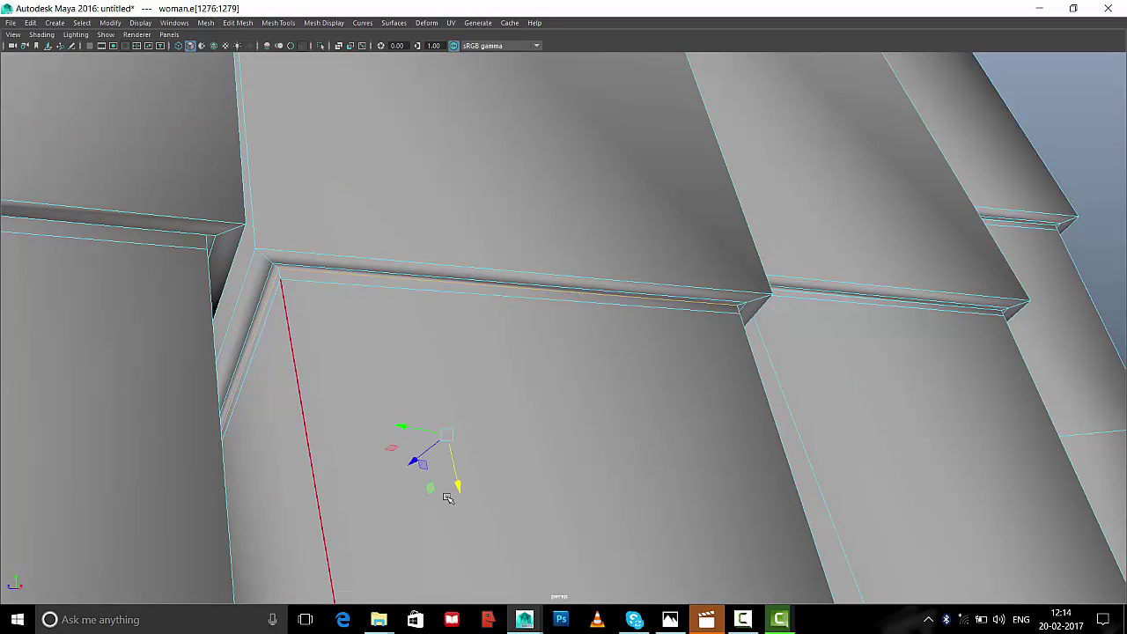
{"action": "left_click_drag", "start_coordinate": [460, 484], "coordinate": [458, 478]}
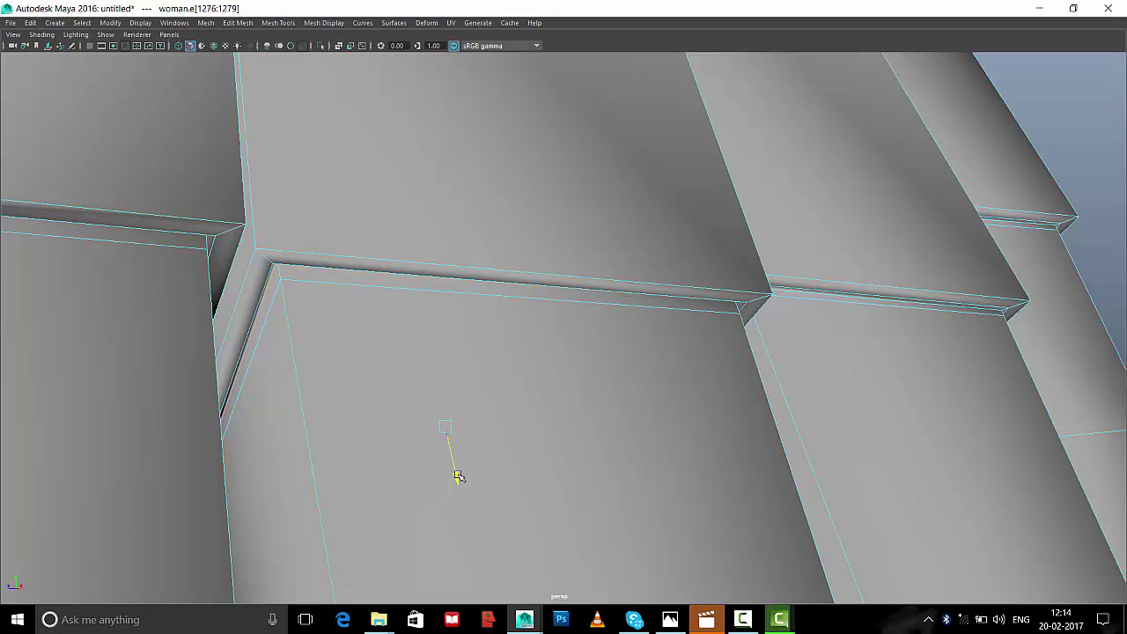
{"action": "mouse_move", "coordinate": [796, 323]}
{"action": "left_mouse_down", "text": "alt"}
{"action": "mouse_move", "coordinate": [302, 314]}
{"action": "mouse_move", "coordinate": [581, 355]}
{"action": "mouse_move", "coordinate": [480, 321]}
{"action": "left_mouse_up", "text": "alt"}
{"action": "double_click", "coordinate": [453, 284]}
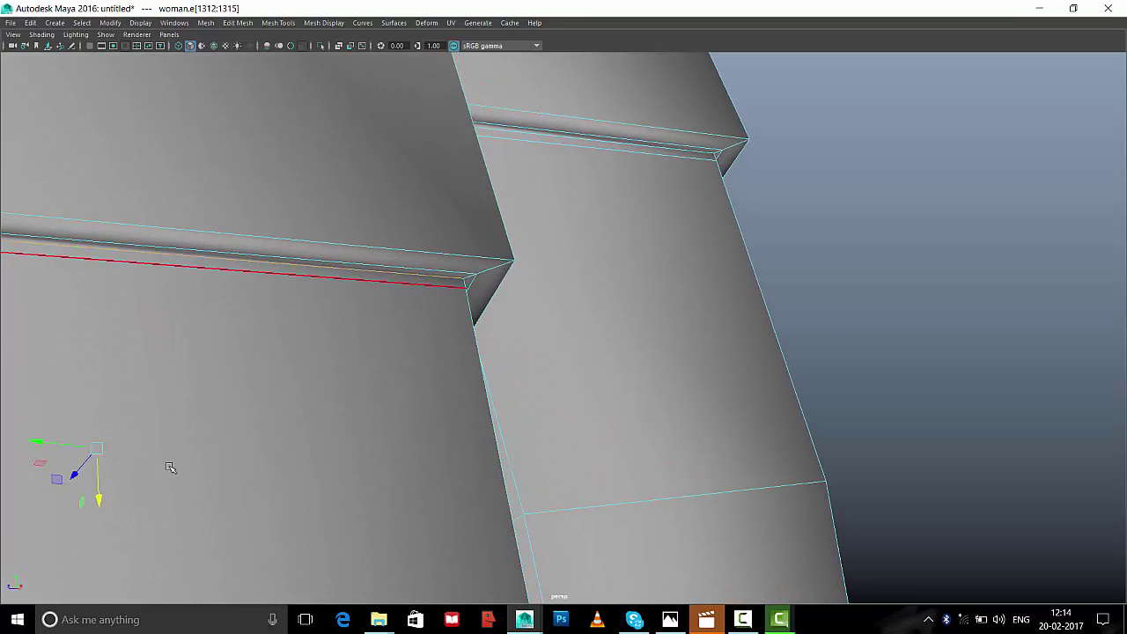
{"action": "left_click_drag", "start_coordinate": [99, 498], "coordinate": [103, 490]}
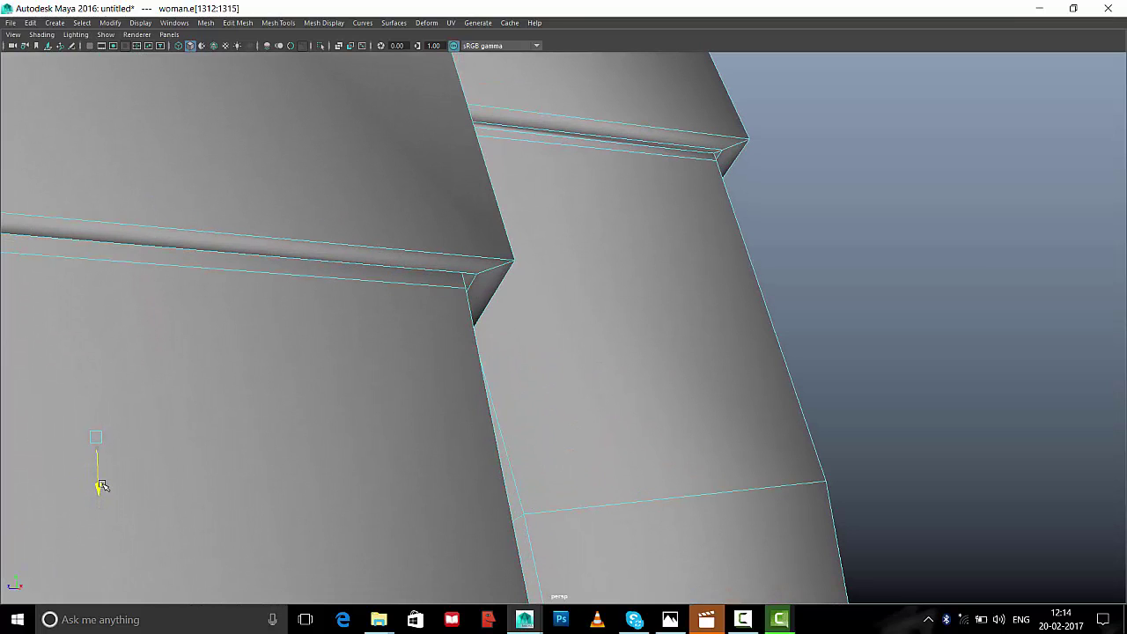
Raise the loop below the upper ledge, then zoom out to the whole hand
{"action": "double_click", "coordinate": [704, 152]}
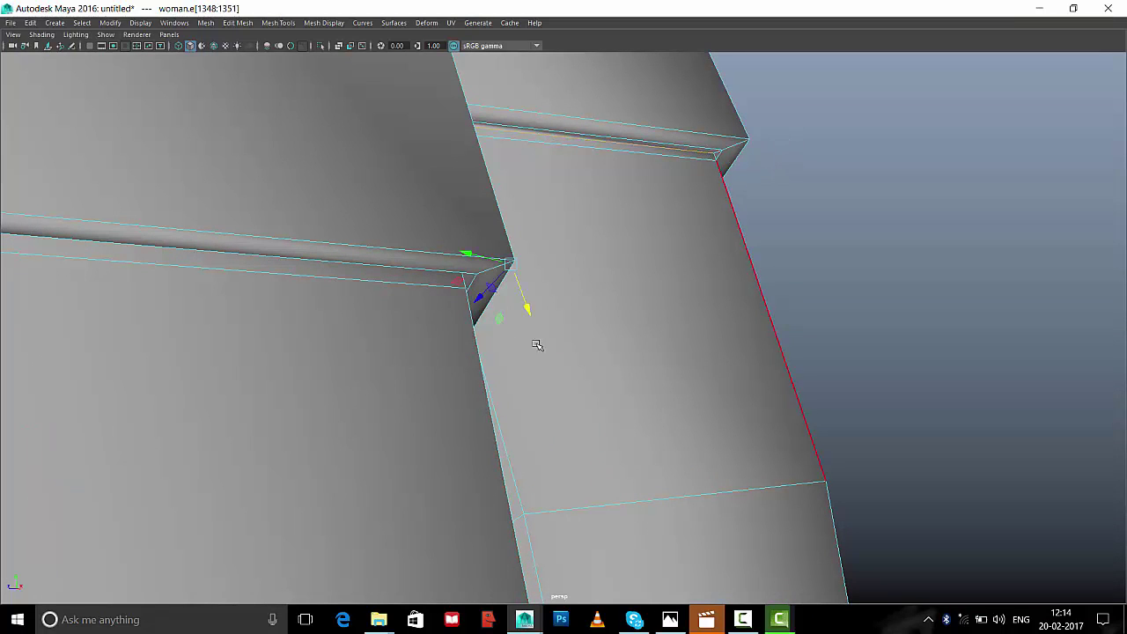
{"action": "left_click_drag", "start_coordinate": [526, 310], "coordinate": [527, 302]}
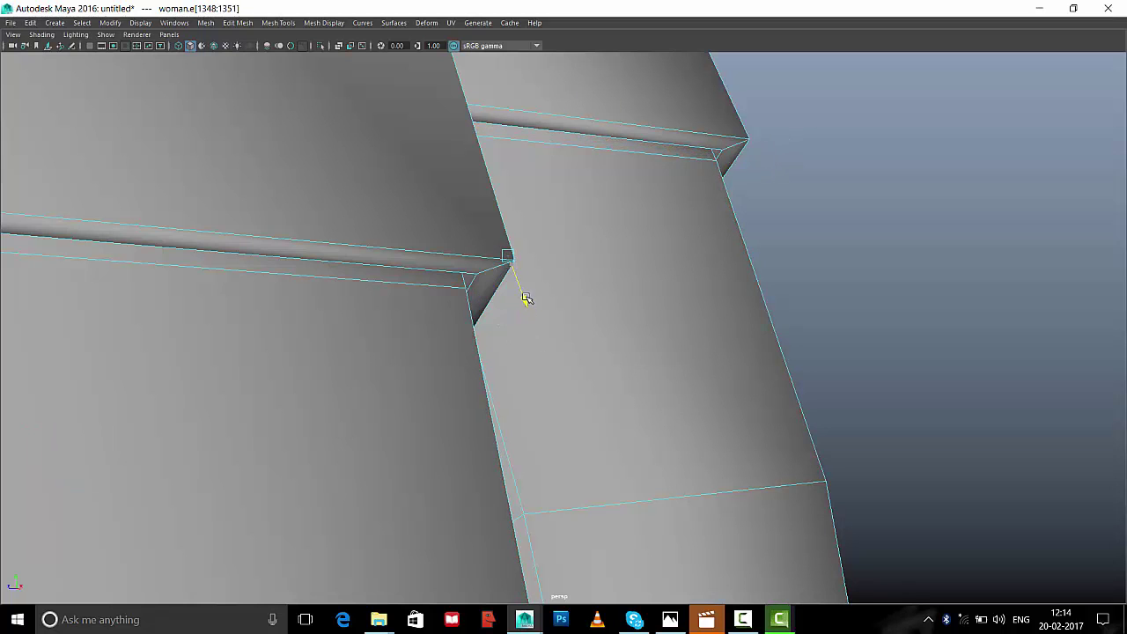
{"action": "scroll", "coordinate": [813, 244], "scroll_direction": "down", "scroll_amount": 4}
{"action": "scroll", "coordinate": [529, 308], "scroll_direction": "down", "scroll_amount": 3}
{"action": "scroll", "coordinate": [296, 372], "scroll_direction": "down", "scroll_amount": 3}
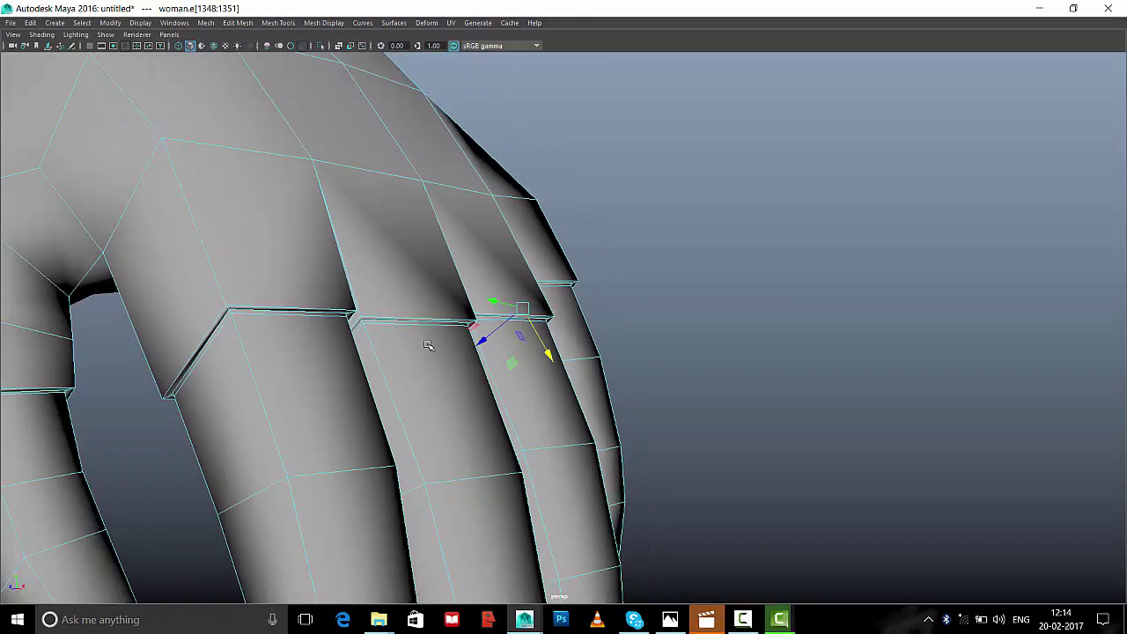
{"action": "scroll", "coordinate": [428, 345], "scroll_direction": "down", "scroll_amount": 4}
In object mode, preview the hand smoothed (3), then return to the low-poly view (1)
{"action": "key", "text": "F8"}
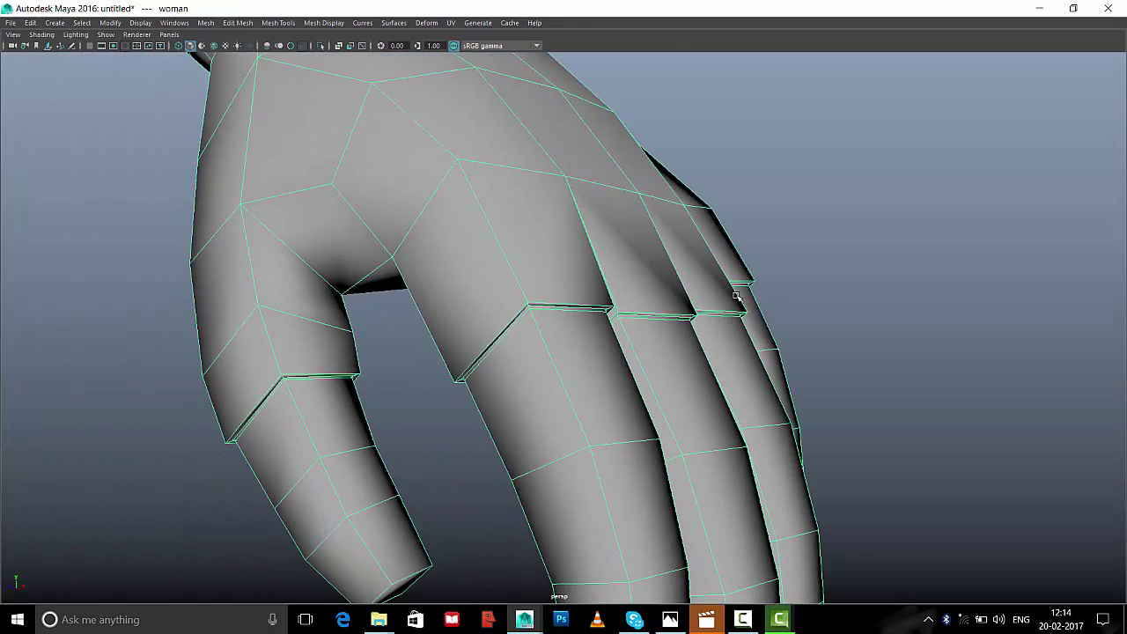
{"action": "key", "text": "3"}
{"action": "mouse_move", "coordinate": [647, 336]}
{"action": "left_mouse_down", "text": "alt"}
{"action": "mouse_move", "coordinate": [586, 311]}
{"action": "mouse_move", "coordinate": [516, 319]}
{"action": "mouse_move", "coordinate": [713, 335]}
{"action": "mouse_move", "coordinate": [667, 335]}
{"action": "mouse_move", "coordinate": [750, 352]}
{"action": "mouse_move", "coordinate": [631, 272]}
{"action": "mouse_move", "coordinate": [340, 319]}
{"action": "mouse_move", "coordinate": [410, 293]}
{"action": "left_mouse_up", "text": "alt"}
{"action": "key", "text": "1"}
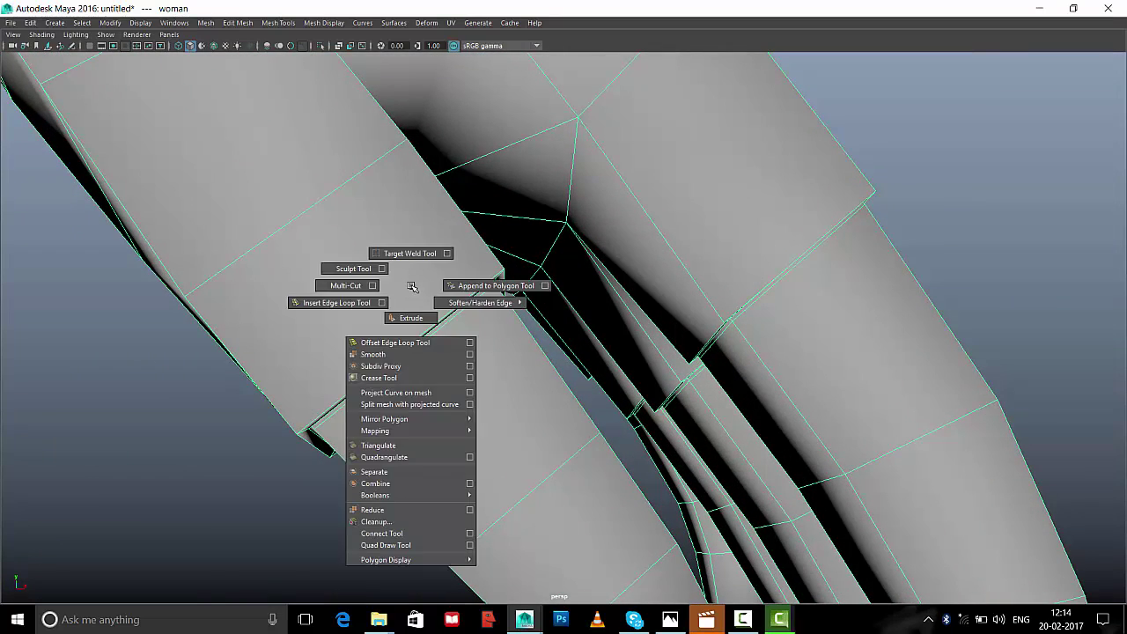
Insert an edge loop beside the knuckle band on each of the four fingers
{"action": "right_click_drag", "start_coordinate": [410, 293], "coordinate": [327, 302], "text": "shift"}
{"action": "mouse_move", "coordinate": [327, 302]}
{"action": "left_mouse_down", "text": "alt"}
{"action": "mouse_move", "coordinate": [345, 317]}
{"action": "mouse_move", "coordinate": [196, 409]}
{"action": "left_mouse_up", "text": "alt"}
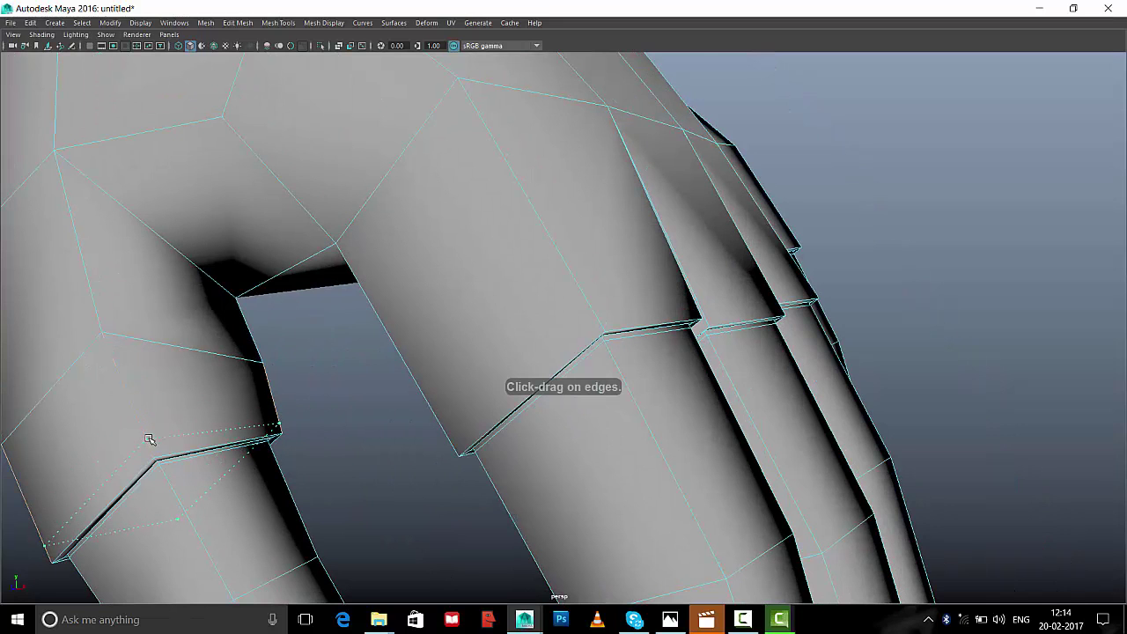
{"action": "left_click", "coordinate": [150, 438]}
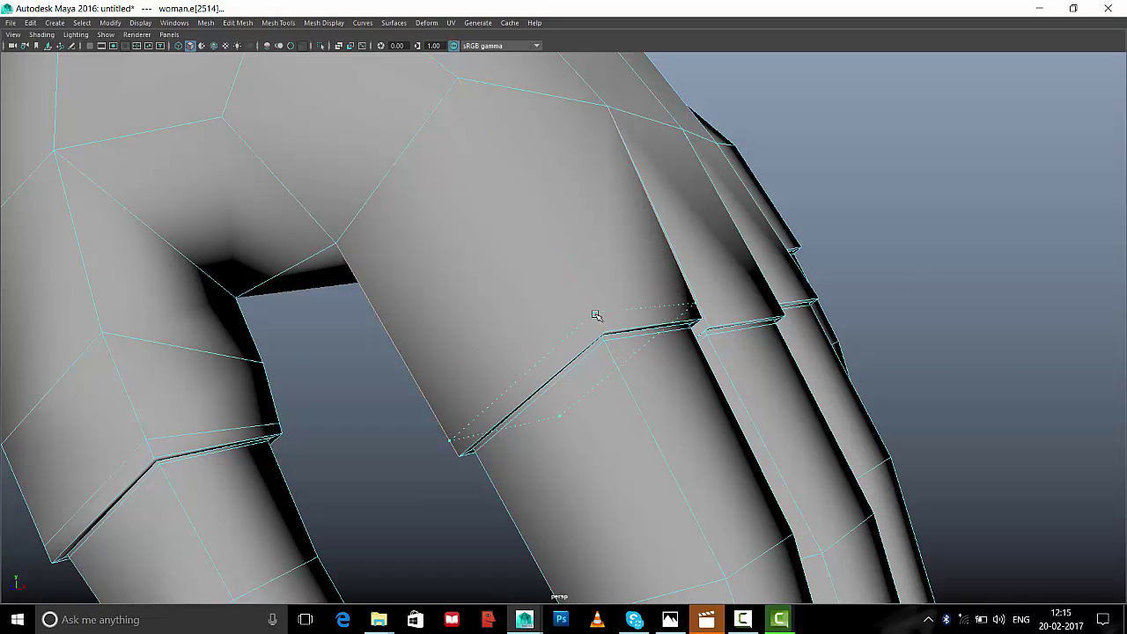
{"action": "left_click_drag", "start_coordinate": [726, 292], "coordinate": [622, 298], "text": "alt"}
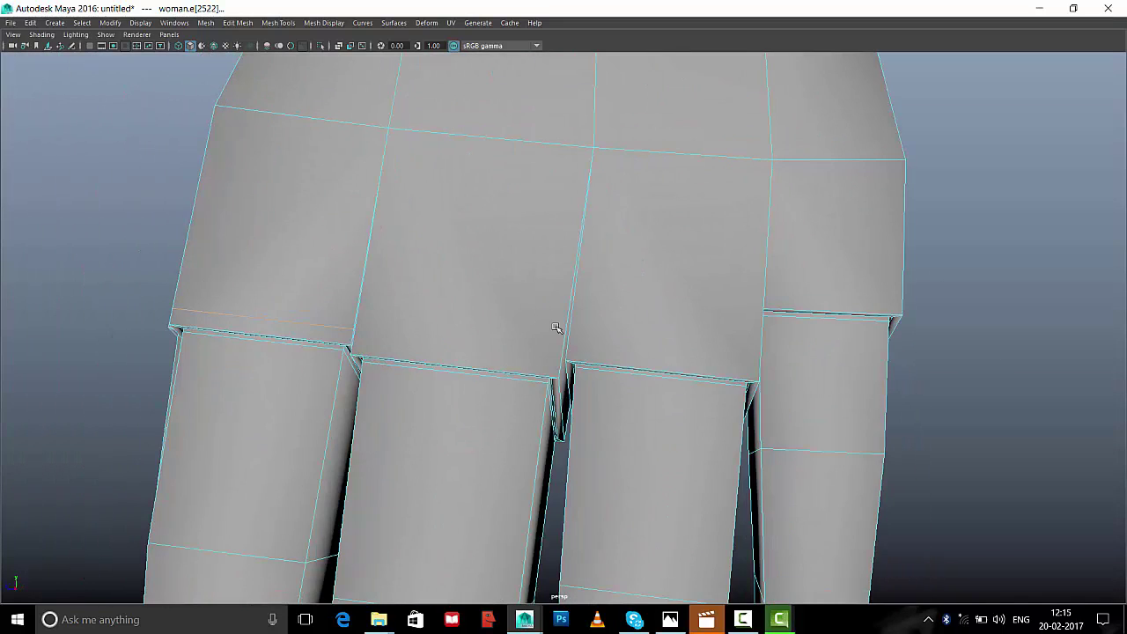
{"action": "left_click", "coordinate": [562, 355]}
{"action": "left_click", "coordinate": [771, 353]}
{"action": "left_click_drag", "start_coordinate": [805, 327], "coordinate": [676, 326], "text": "alt"}
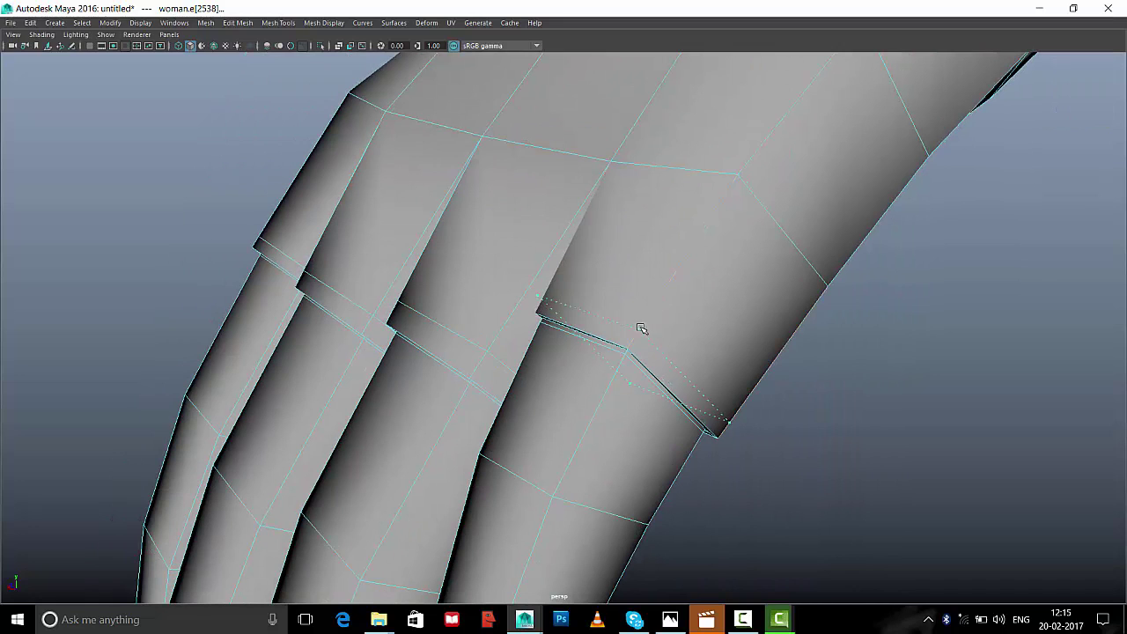
{"action": "left_click", "coordinate": [643, 327]}
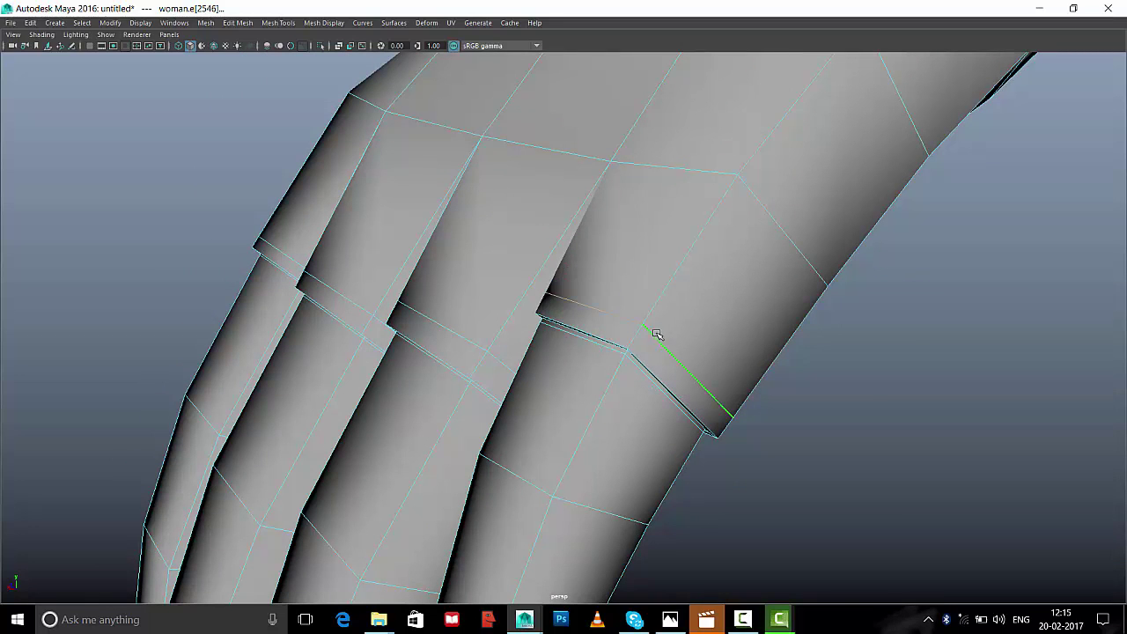
{"action": "key", "text": "w"}
{"action": "mouse_move", "coordinate": [656, 333]}
{"action": "left_mouse_down", "text": "alt"}
{"action": "mouse_move", "coordinate": [777, 343]}
{"action": "mouse_move", "coordinate": [779, 331]}
{"action": "left_mouse_up", "text": "alt"}
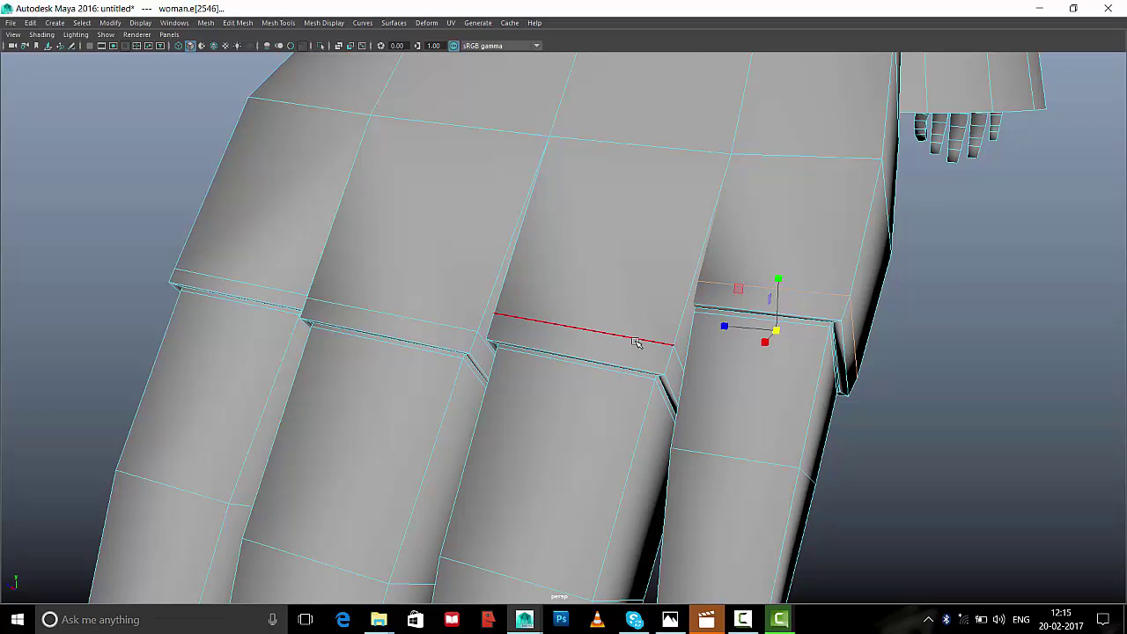
Nudge the lower rim edges of two neighbouring finger bands slightly to reshape them
{"action": "left_click", "coordinate": [604, 364]}
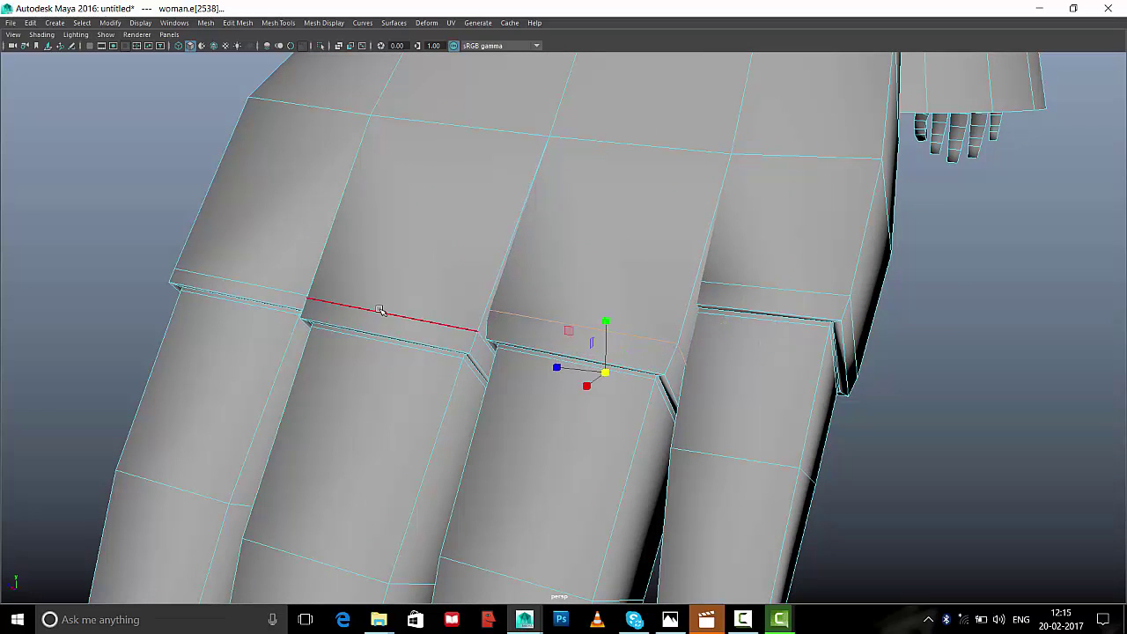
{"action": "left_click", "coordinate": [380, 310]}
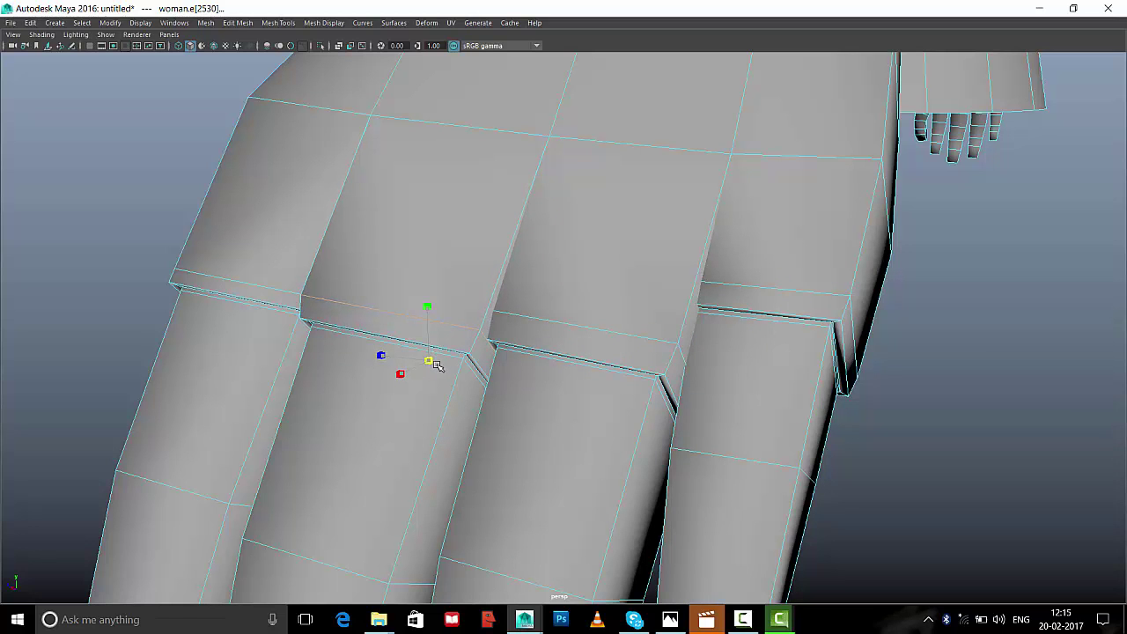
{"action": "mouse_move", "coordinate": [243, 342]}
{"action": "left_mouse_down", "text": "alt"}
{"action": "mouse_move", "coordinate": [327, 345]}
{"action": "mouse_move", "coordinate": [412, 394]}
{"action": "left_mouse_up", "text": "alt"}
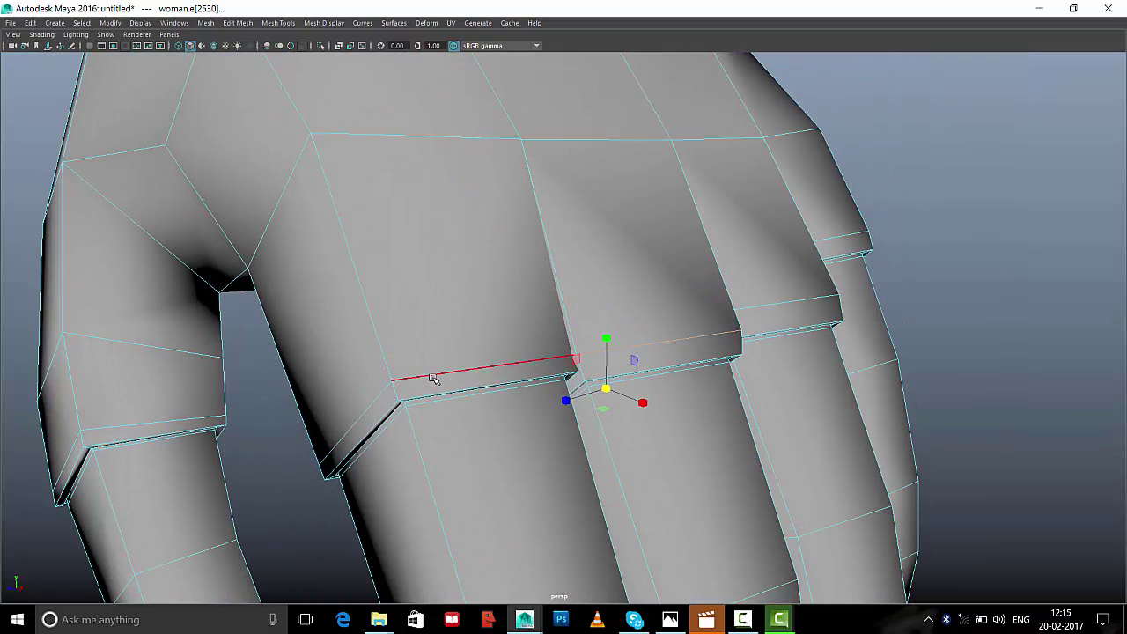
{"action": "left_click", "coordinate": [434, 378]}
{"action": "left_click_drag", "start_coordinate": [446, 413], "coordinate": [449, 417]}
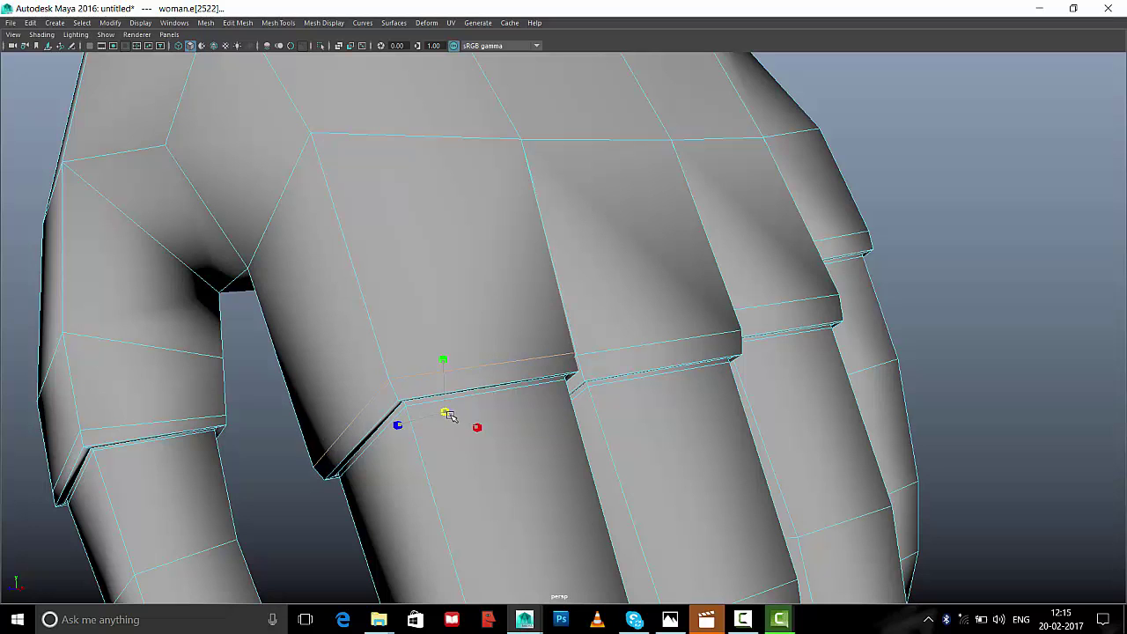
{"action": "left_click", "coordinate": [107, 425]}
{"action": "left_click_drag", "start_coordinate": [136, 453], "coordinate": [616, 282]}
Switch to Object Mode, pull back to view the whole hand, and select the woman mesh
{"action": "right_click", "coordinate": [757, 230]}
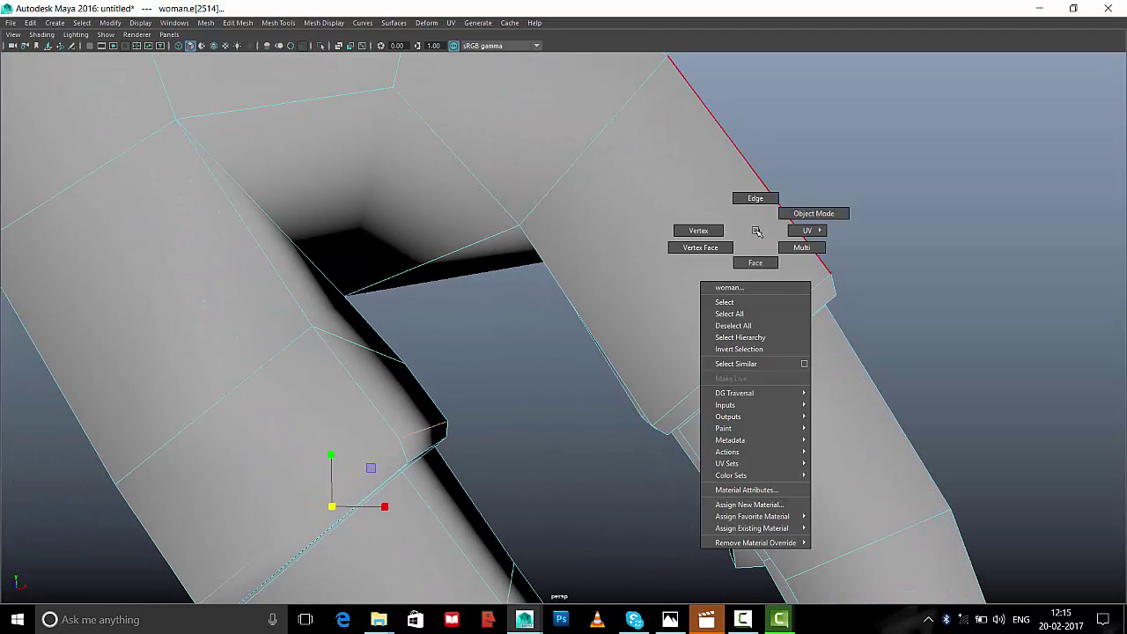
{"action": "left_click", "coordinate": [814, 213]}
{"action": "right_click_drag", "start_coordinate": [913, 250], "coordinate": [671, 263], "text": "alt"}
{"action": "mouse_move", "coordinate": [671, 263]}
{"action": "left_mouse_down", "text": "alt"}
{"action": "mouse_move", "coordinate": [558, 264]}
{"action": "mouse_move", "coordinate": [687, 251]}
{"action": "mouse_move", "coordinate": [810, 267]}
{"action": "mouse_move", "coordinate": [887, 297]}
{"action": "left_mouse_up", "text": "alt"}
{"action": "right_click_drag", "start_coordinate": [888, 298], "coordinate": [843, 309], "text": "alt"}
{"action": "mouse_move", "coordinate": [843, 310]}
{"action": "left_mouse_down", "text": "alt"}
{"action": "mouse_move", "coordinate": [524, 270]}
{"action": "mouse_move", "coordinate": [387, 299]}
{"action": "mouse_move", "coordinate": [440, 318]}
{"action": "mouse_move", "coordinate": [531, 247]}
{"action": "mouse_move", "coordinate": [699, 332]}
{"action": "left_mouse_up", "text": "alt"}
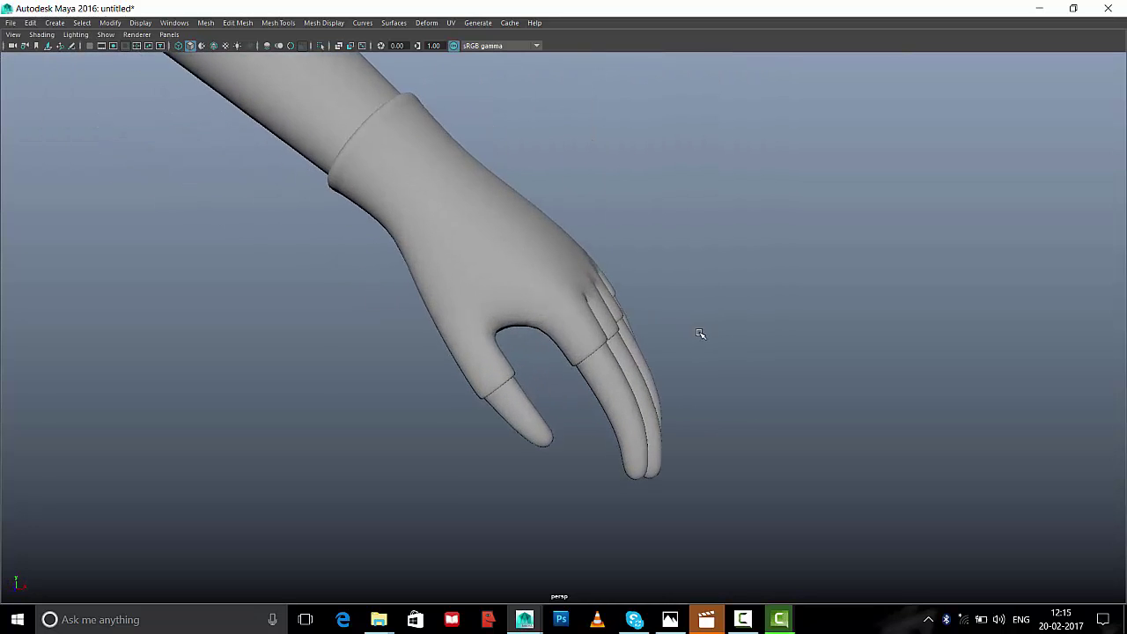
{"action": "left_click", "coordinate": [478, 197]}
Select a wrist face and grow the face selection over the hand and wrist
{"action": "right_click_drag", "start_coordinate": [478, 197], "coordinate": [714, 406], "text": "alt"}
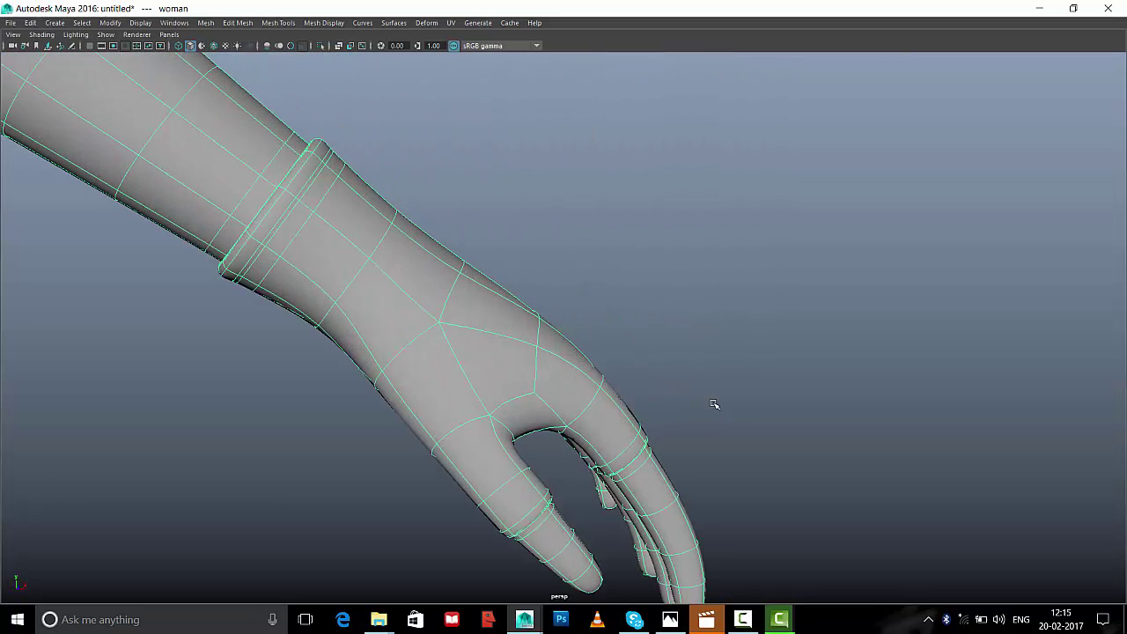
{"action": "right_click_drag", "start_coordinate": [398, 253], "coordinate": [392, 282]}
{"action": "left_click", "coordinate": [392, 282]}
{"action": "left_click_drag", "start_coordinate": [391, 282], "coordinate": [492, 322], "text": "alt"}
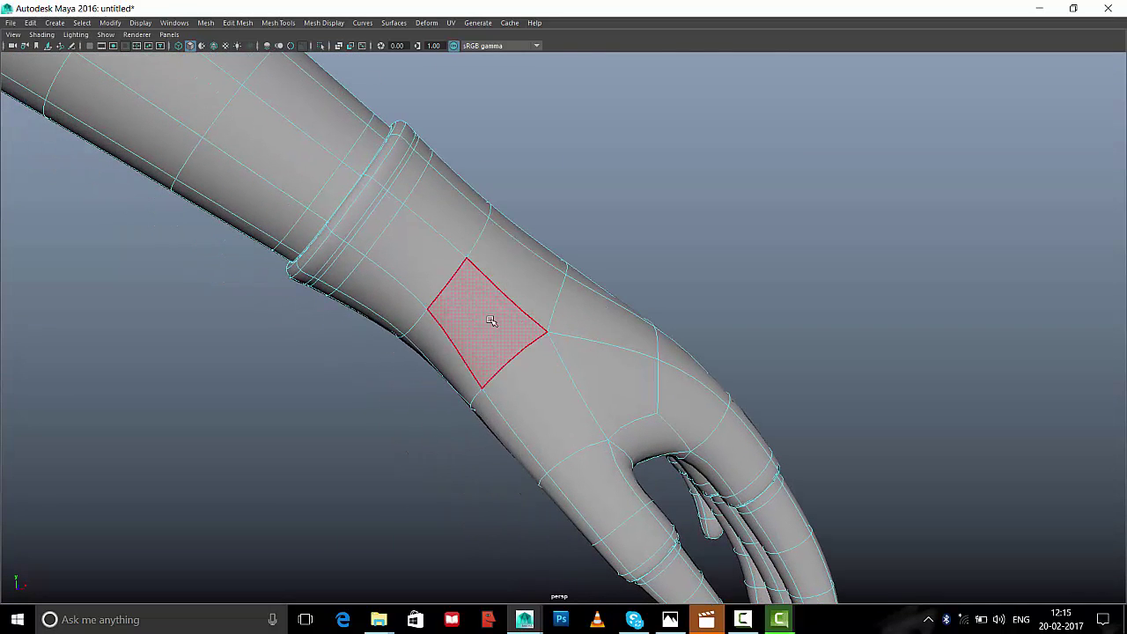
{"action": "key", "text": "ctrl+shift+a"}
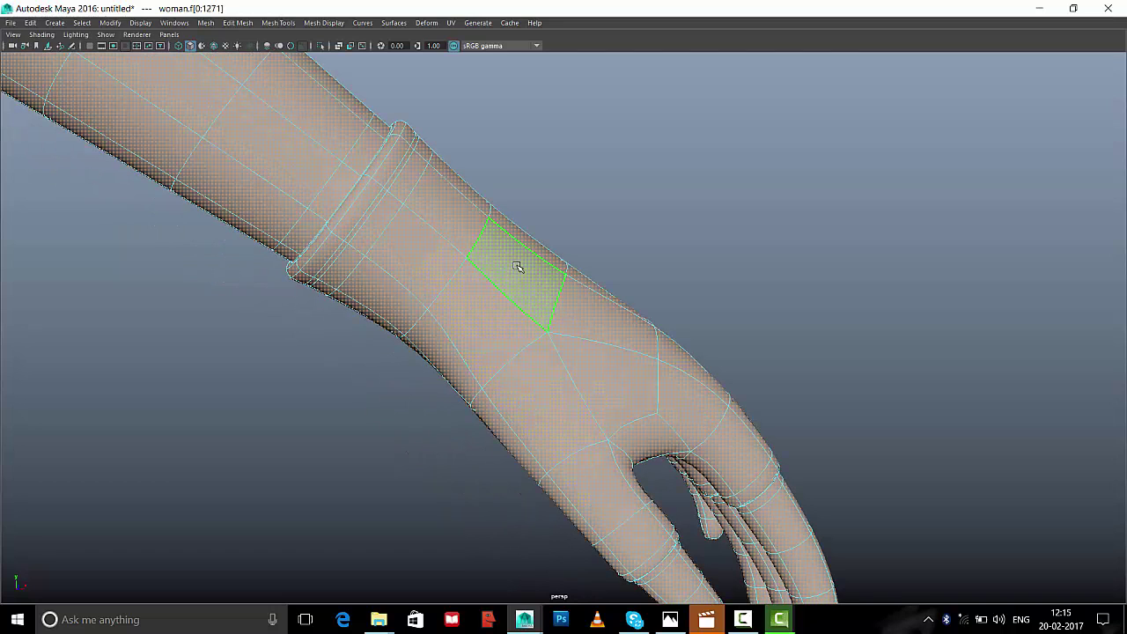
{"action": "left_click", "coordinate": [483, 320]}
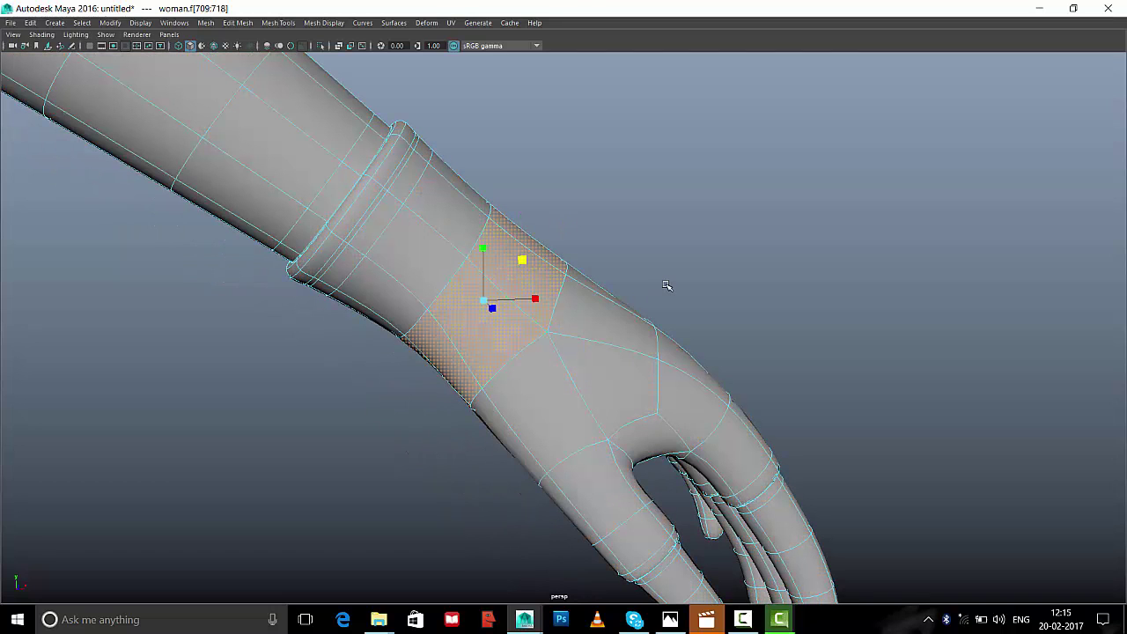
{"action": "key", "text": "shift+period"}
{"action": "key", "text": "shift+period"}
{"action": "key", "text": "shift+period"}
{"action": "key", "text": "shift+period"}
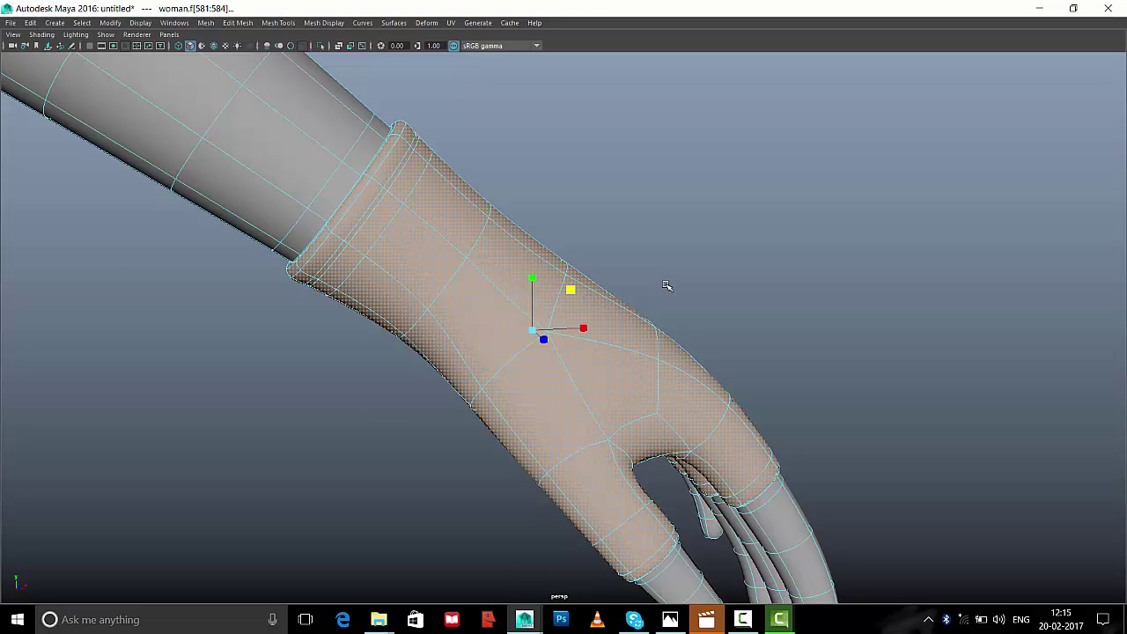
Adjust the glove selection at the finger bands, checking it from several angles
{"action": "mouse_move", "coordinate": [578, 256]}
{"action": "left_mouse_down", "text": "alt"}
{"action": "mouse_move", "coordinate": [308, 219]}
{"action": "mouse_move", "coordinate": [397, 252]}
{"action": "mouse_move", "coordinate": [752, 294]}
{"action": "mouse_move", "coordinate": [685, 267]}
{"action": "mouse_move", "coordinate": [845, 250]}
{"action": "mouse_move", "coordinate": [660, 255]}
{"action": "mouse_move", "coordinate": [813, 335]}
{"action": "mouse_move", "coordinate": [591, 296]}
{"action": "mouse_move", "coordinate": [649, 290]}
{"action": "mouse_move", "coordinate": [752, 323]}
{"action": "mouse_move", "coordinate": [787, 196]}
{"action": "mouse_move", "coordinate": [865, 329]}
{"action": "mouse_move", "coordinate": [514, 336]}
{"action": "left_mouse_up", "text": "alt"}
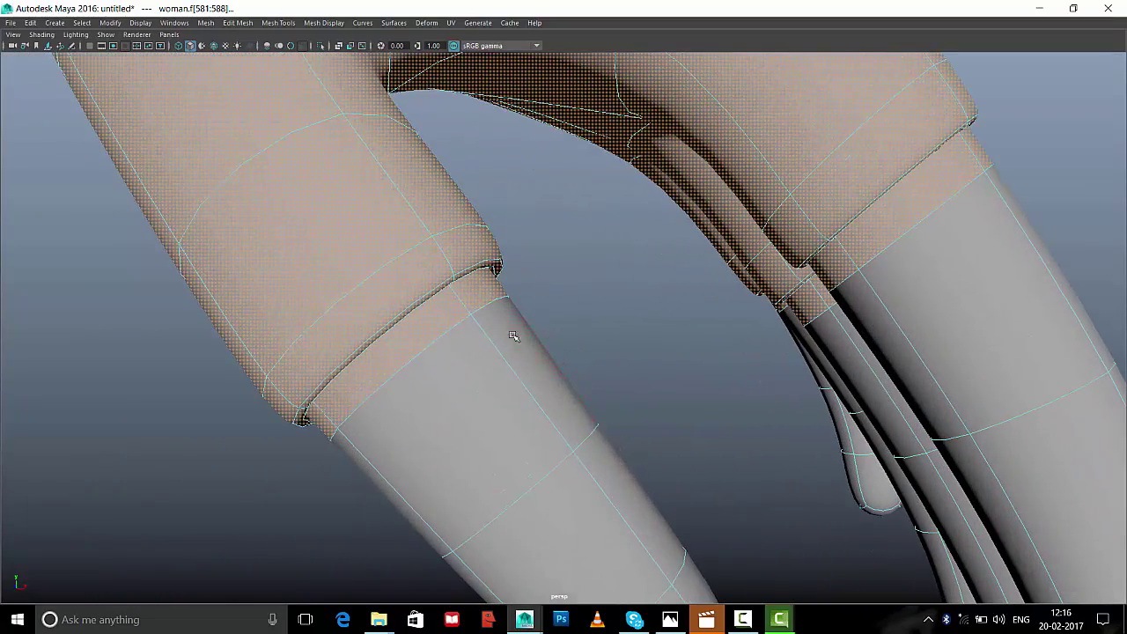
{"action": "mouse_move", "coordinate": [649, 307]}
{"action": "left_mouse_down", "text": "alt"}
{"action": "mouse_move", "coordinate": [730, 329]}
{"action": "mouse_move", "coordinate": [564, 378]}
{"action": "left_mouse_up", "text": "alt"}
{"action": "left_click", "coordinate": [458, 304]}
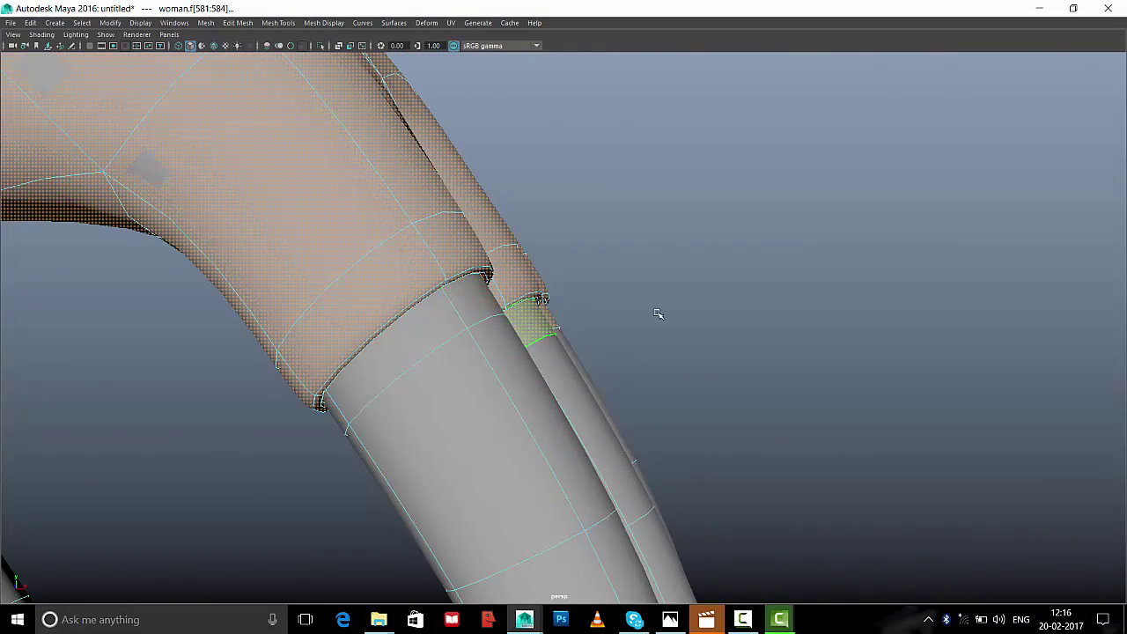
{"action": "mouse_move", "coordinate": [654, 312]}
{"action": "left_mouse_down", "text": "alt"}
{"action": "mouse_move", "coordinate": [304, 301]}
{"action": "mouse_move", "coordinate": [534, 373]}
{"action": "mouse_move", "coordinate": [168, 340]}
{"action": "left_mouse_up", "text": "alt"}
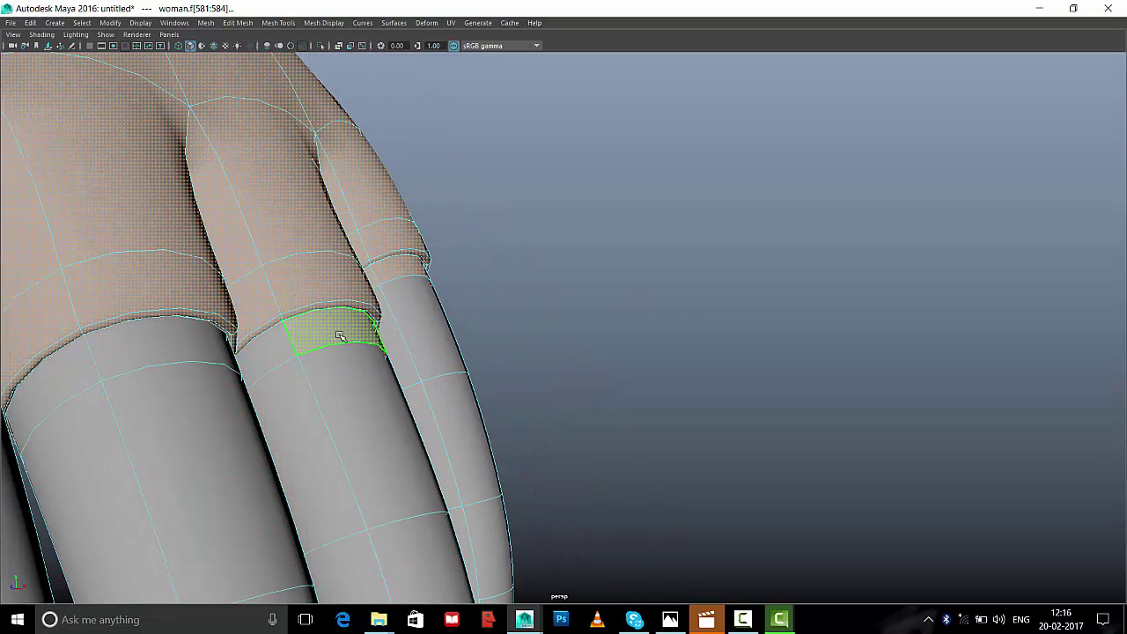
{"action": "mouse_move", "coordinate": [404, 336]}
{"action": "left_mouse_down", "text": "alt"}
{"action": "mouse_move", "coordinate": [540, 287]}
{"action": "mouse_move", "coordinate": [282, 326]}
{"action": "mouse_move", "coordinate": [269, 291]}
{"action": "left_mouse_up", "text": "alt"}
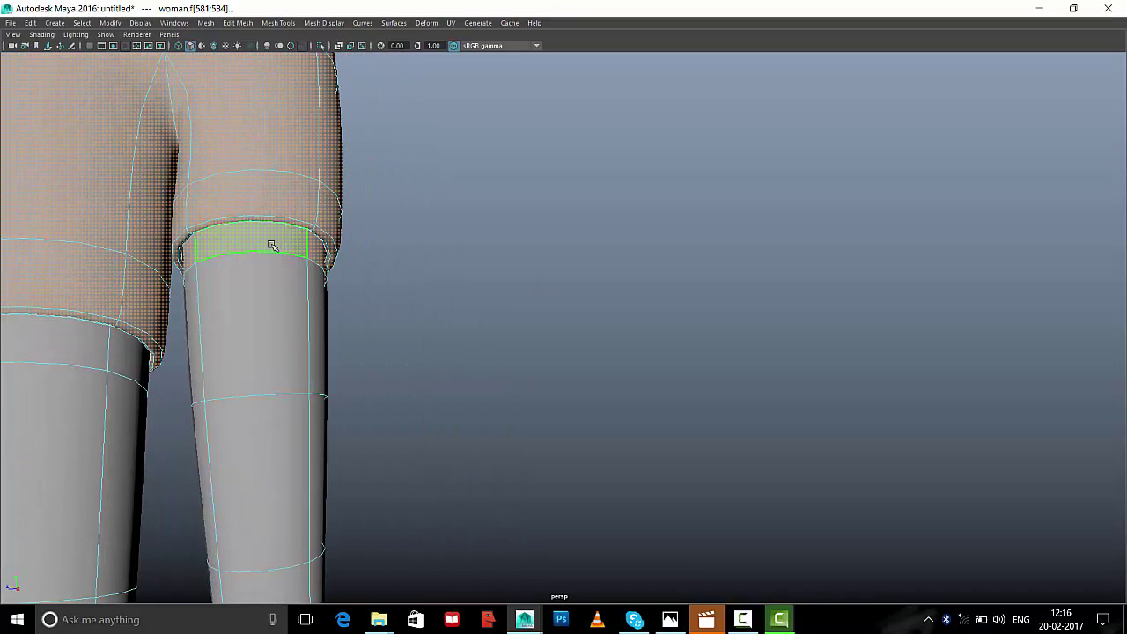
{"action": "scroll", "coordinate": [656, 311], "scroll_direction": "down", "scroll_amount": 3}
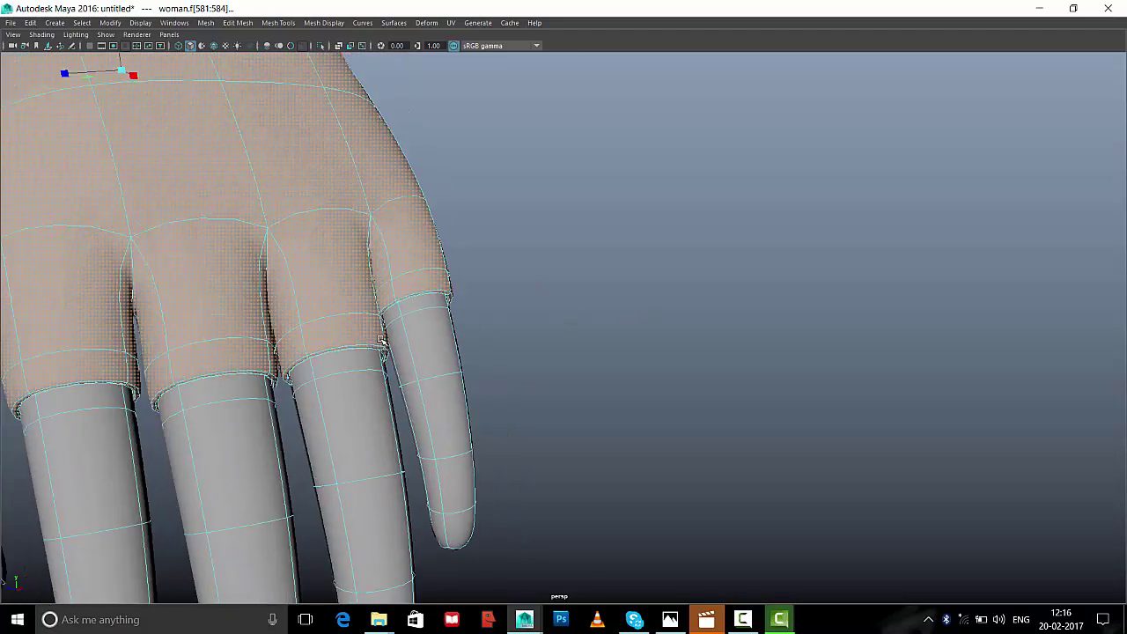
{"action": "left_click_drag", "start_coordinate": [657, 312], "coordinate": [509, 336], "text": "alt"}
{"action": "right_click_drag", "start_coordinate": [614, 241], "coordinate": [629, 514]}
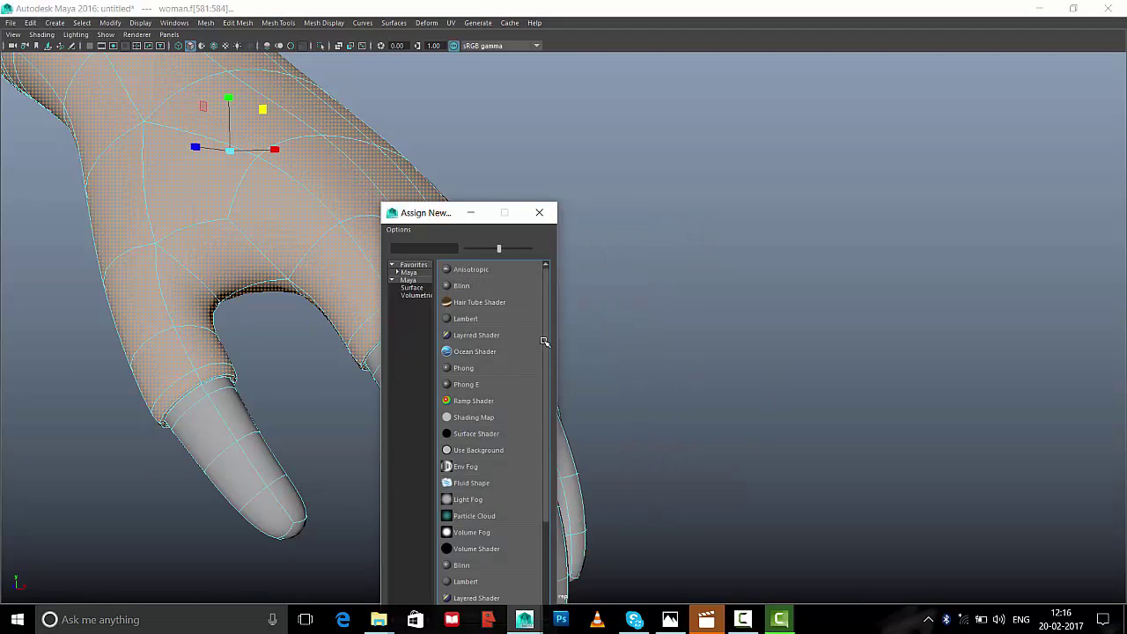
Assign a new material to the glove faces, change it to Blinn, and colour it dark red
{"action": "left_click", "coordinate": [472, 320]}
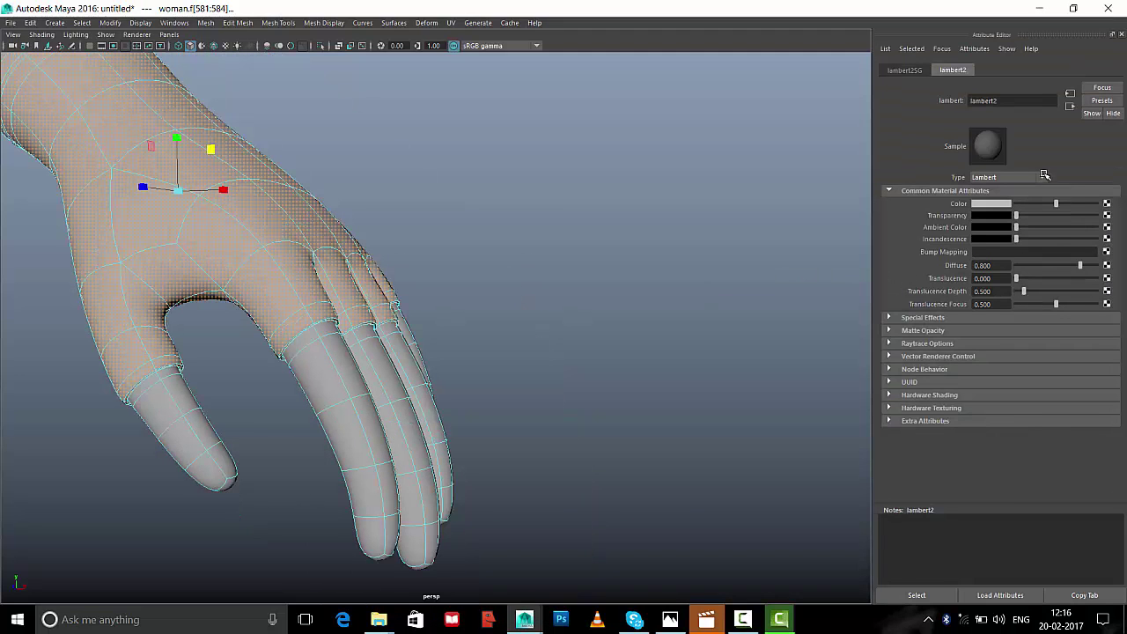
{"action": "left_click", "coordinate": [1045, 175]}
{"action": "left_click", "coordinate": [1004, 201]}
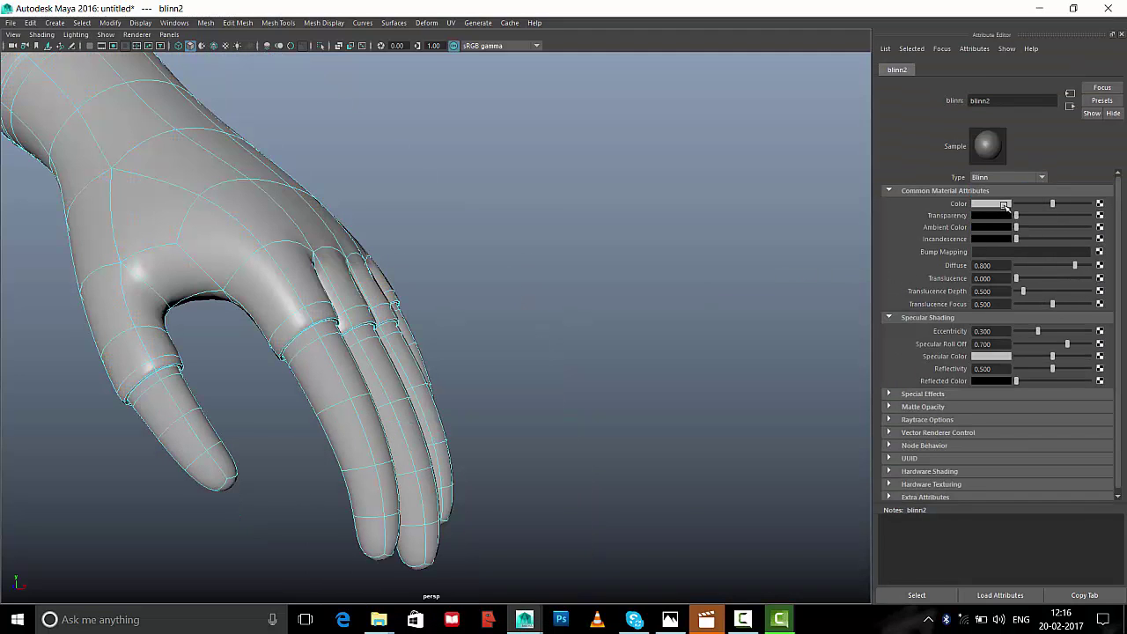
{"action": "left_click", "coordinate": [1004, 204]}
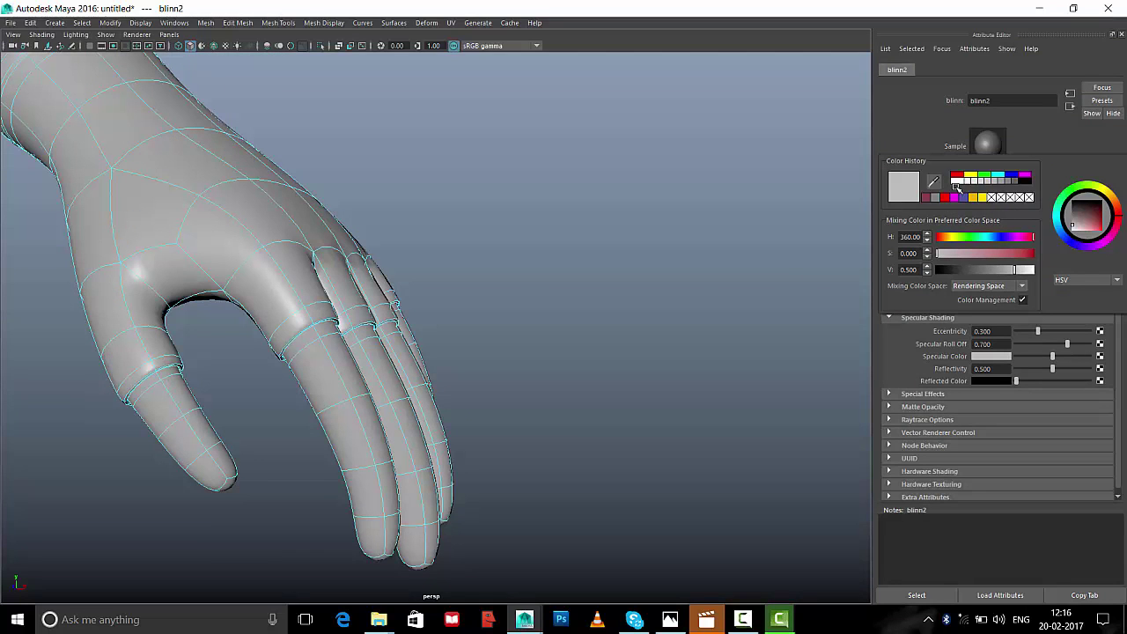
{"action": "left_click", "coordinate": [955, 180]}
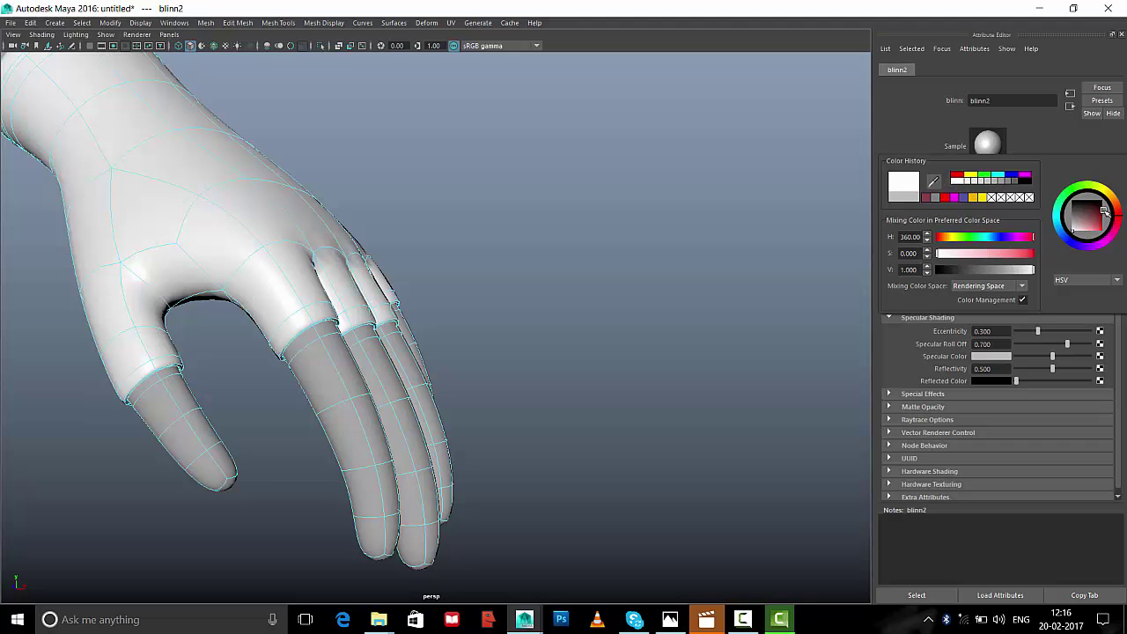
{"action": "left_click", "coordinate": [1099, 216]}
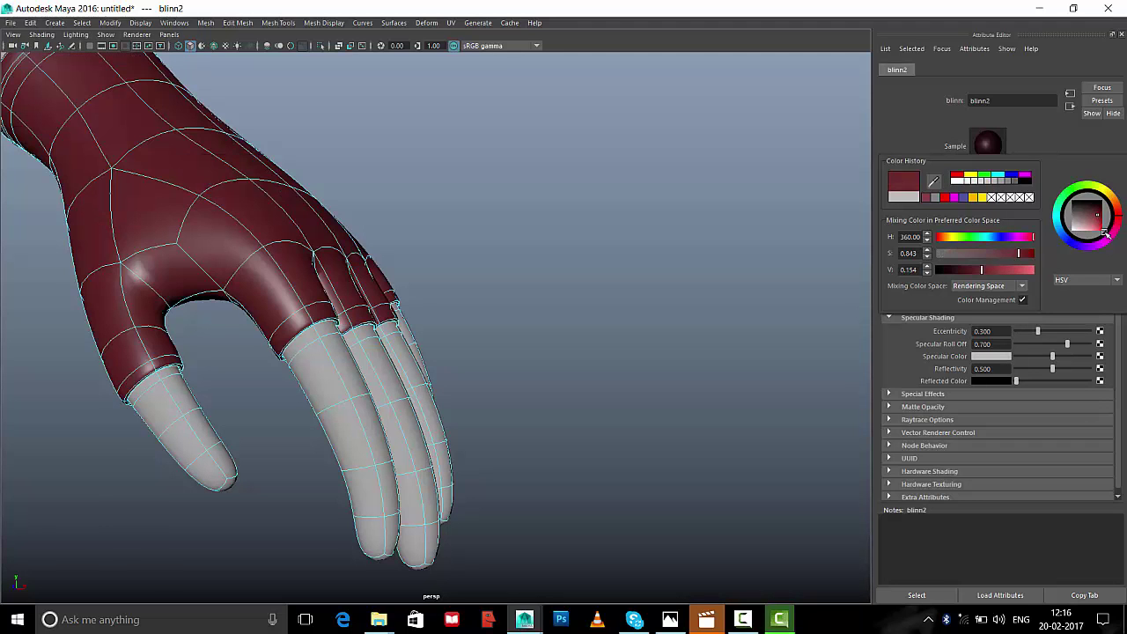
{"action": "mouse_move", "coordinate": [608, 228]}
{"action": "left_mouse_down", "text": "alt"}
{"action": "mouse_move", "coordinate": [498, 237]}
{"action": "mouse_move", "coordinate": [417, 300]}
{"action": "mouse_move", "coordinate": [539, 329]}
{"action": "mouse_move", "coordinate": [766, 234]}
{"action": "mouse_move", "coordinate": [573, 266]}
{"action": "mouse_move", "coordinate": [677, 346]}
{"action": "left_mouse_up", "text": "alt"}
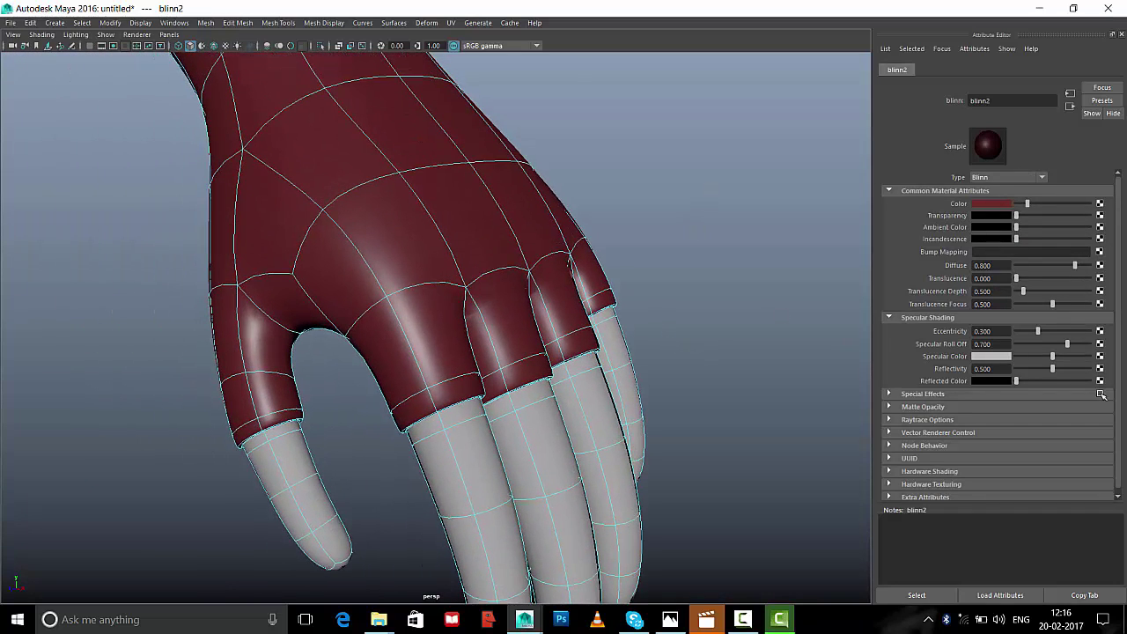
Set blinn2 eccentricity 0.553, specular roll off 0.301, and a dimmer light-grey specular colour
{"action": "mouse_move", "coordinate": [1039, 331]}
{"action": "left_mouse_down"}
{"action": "mouse_move", "coordinate": [1058, 332]}
{"action": "mouse_move", "coordinate": [1038, 348]}
{"action": "mouse_move", "coordinate": [1080, 357]}
{"action": "left_mouse_up"}
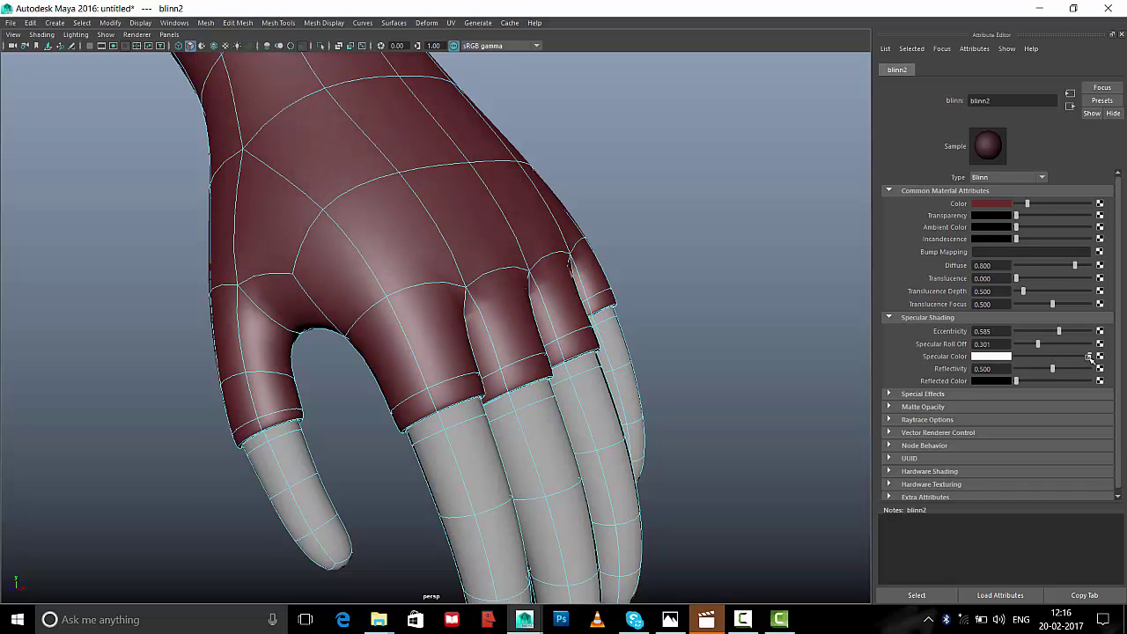
{"action": "left_click_drag", "start_coordinate": [1061, 332], "coordinate": [1065, 334]}
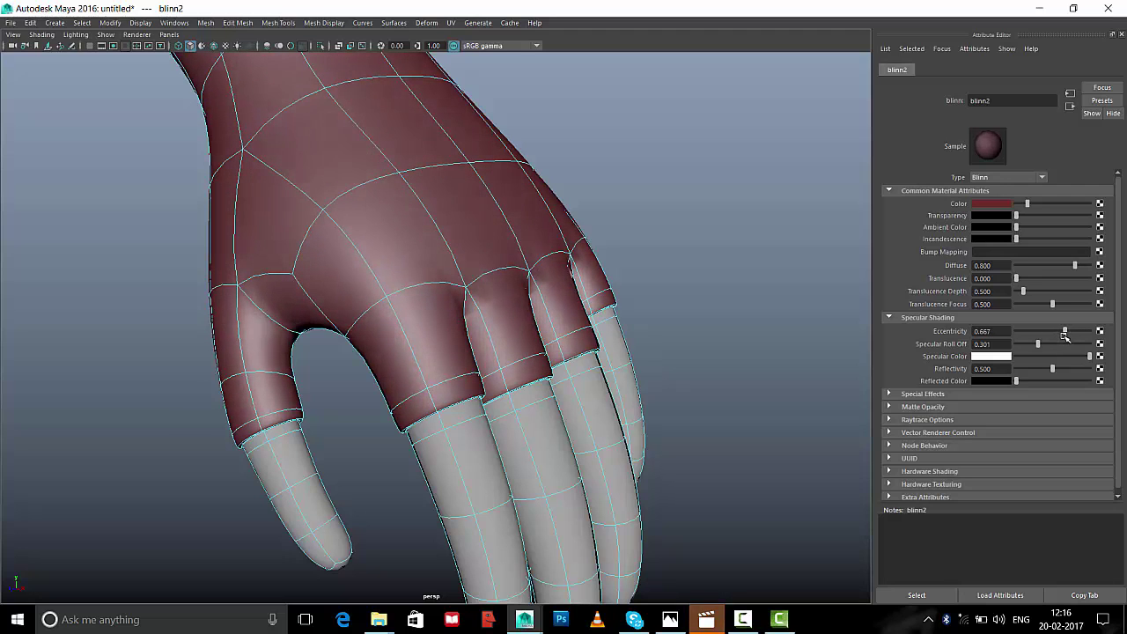
{"action": "left_click_drag", "start_coordinate": [1067, 336], "coordinate": [1056, 347]}
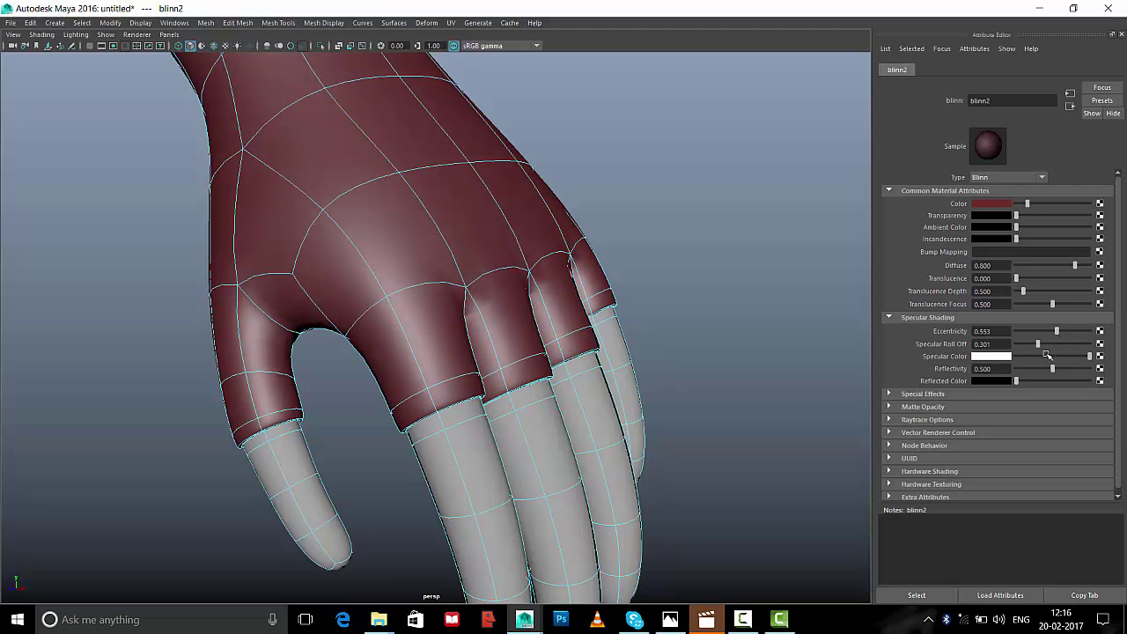
{"action": "left_click_drag", "start_coordinate": [1083, 357], "coordinate": [1067, 359]}
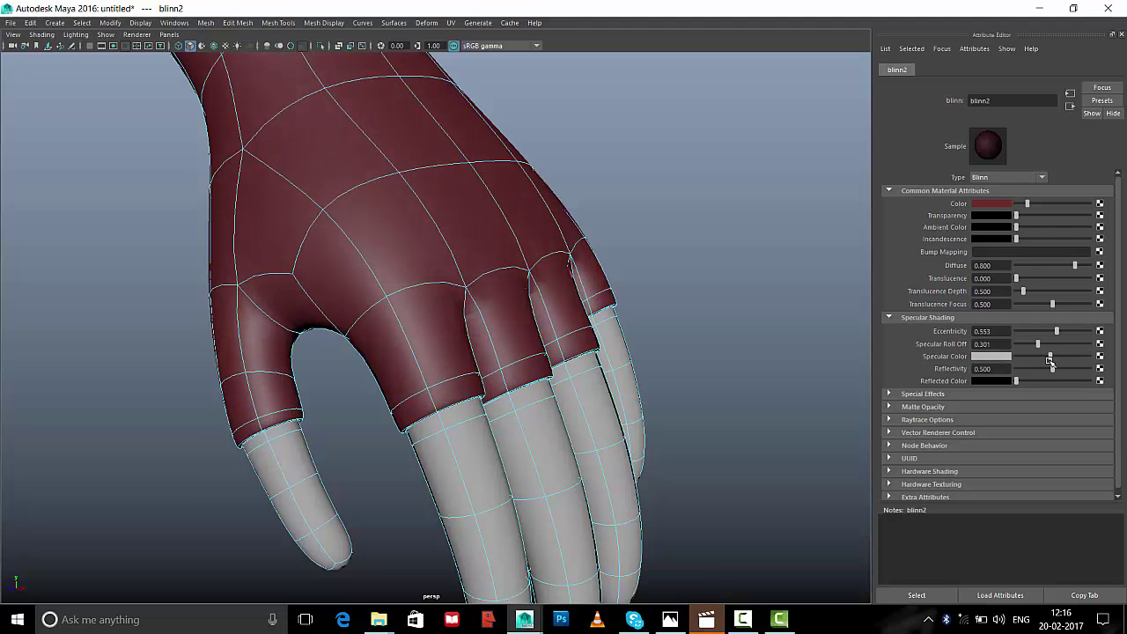
Deselect to inspect the glove from several angles, then reselect the woman mesh
{"action": "right_click_drag", "start_coordinate": [465, 244], "coordinate": [518, 195]}
{"action": "scroll", "coordinate": [611, 226], "scroll_direction": "down", "scroll_amount": 5}
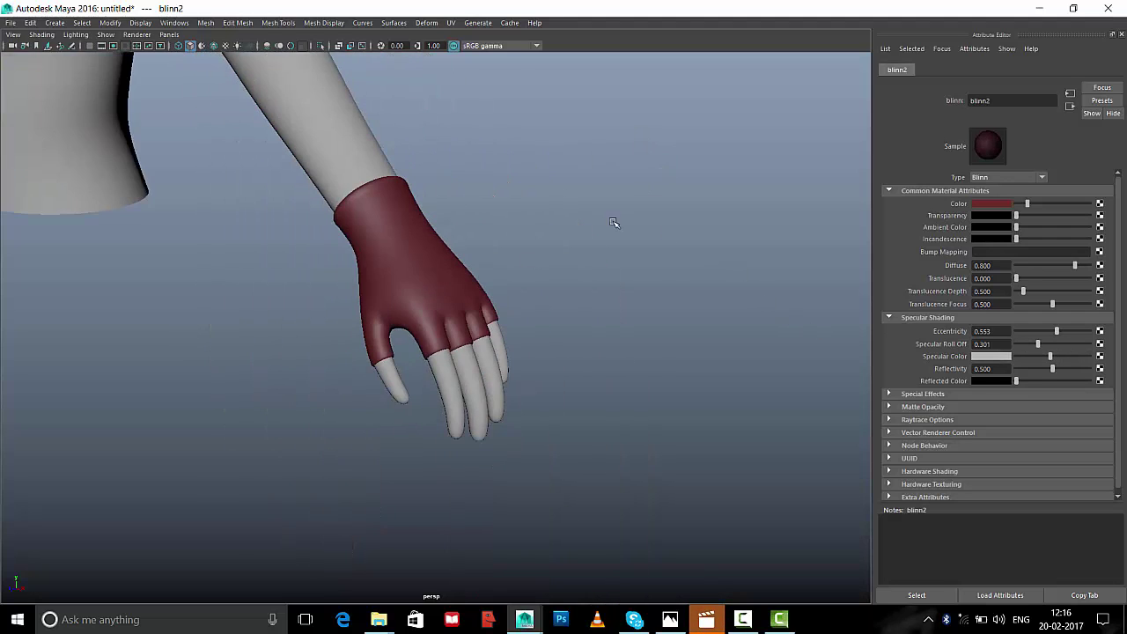
{"action": "mouse_move", "coordinate": [612, 227]}
{"action": "left_mouse_down", "text": "alt"}
{"action": "mouse_move", "coordinate": [386, 297]}
{"action": "mouse_move", "coordinate": [455, 269]}
{"action": "mouse_move", "coordinate": [320, 249]}
{"action": "mouse_move", "coordinate": [186, 269]}
{"action": "mouse_move", "coordinate": [166, 300]}
{"action": "mouse_move", "coordinate": [284, 302]}
{"action": "mouse_move", "coordinate": [408, 269]}
{"action": "left_mouse_up", "text": "alt"}
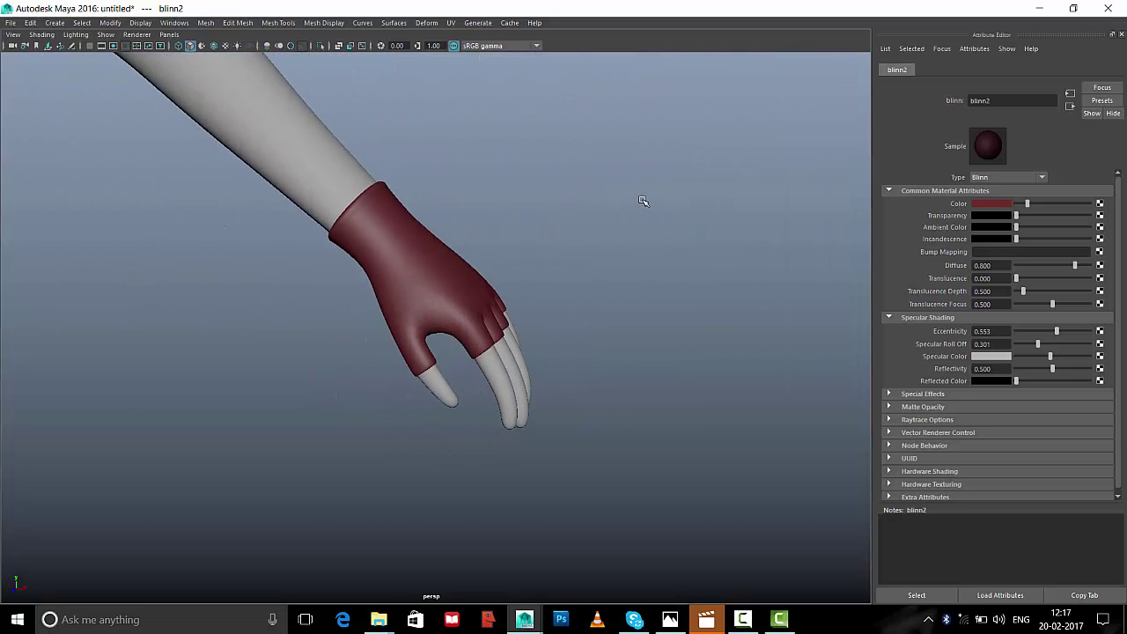
{"action": "left_click", "coordinate": [496, 247]}
{"action": "scroll", "coordinate": [458, 297], "scroll_direction": "up", "scroll_amount": 3}
{"action": "scroll", "coordinate": [454, 295], "scroll_direction": "up", "scroll_amount": 3}
{"action": "scroll", "coordinate": [344, 293], "scroll_direction": "up", "scroll_amount": 2}
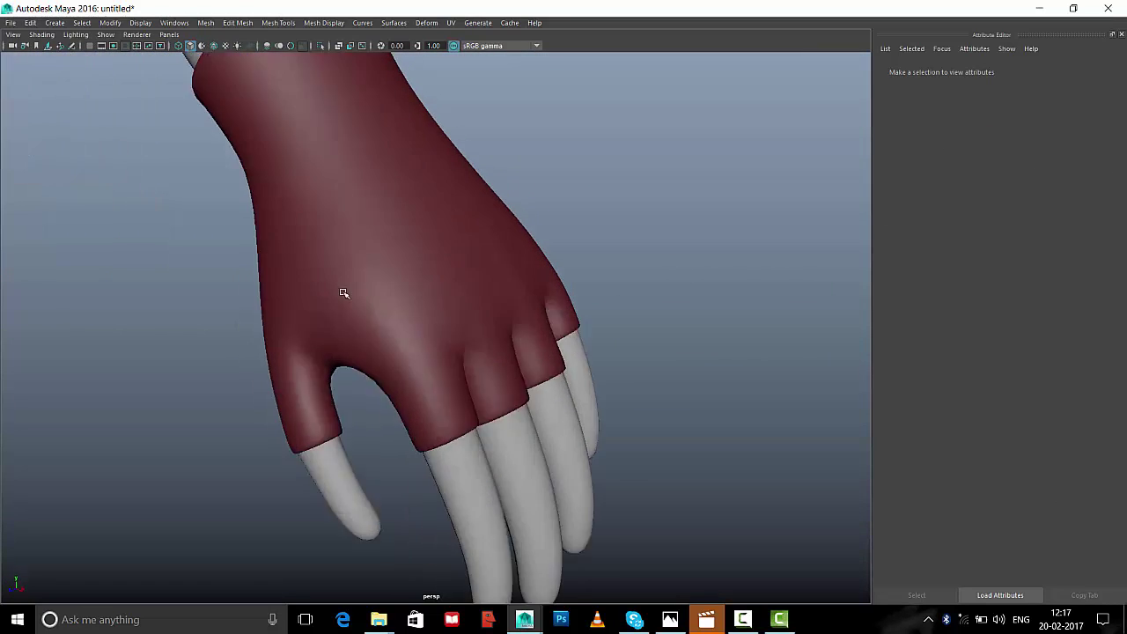
{"action": "left_click_drag", "start_coordinate": [343, 293], "coordinate": [429, 306], "text": "alt"}
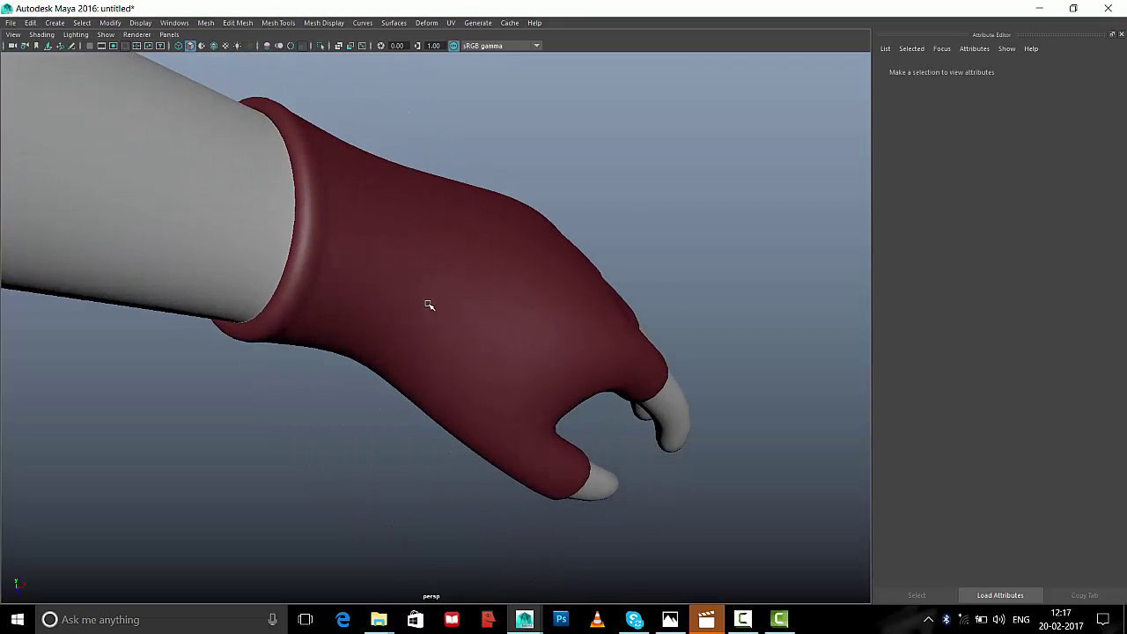
{"action": "left_click", "coordinate": [300, 150]}
Select the face loops of the wrist cuff bands
{"action": "mouse_move", "coordinate": [412, 147]}
{"action": "left_mouse_down", "text": "alt"}
{"action": "mouse_move", "coordinate": [535, 270]}
{"action": "mouse_move", "coordinate": [382, 261]}
{"action": "left_mouse_up", "text": "alt"}
{"action": "scroll", "coordinate": [548, 324], "scroll_direction": "up", "scroll_amount": 4}
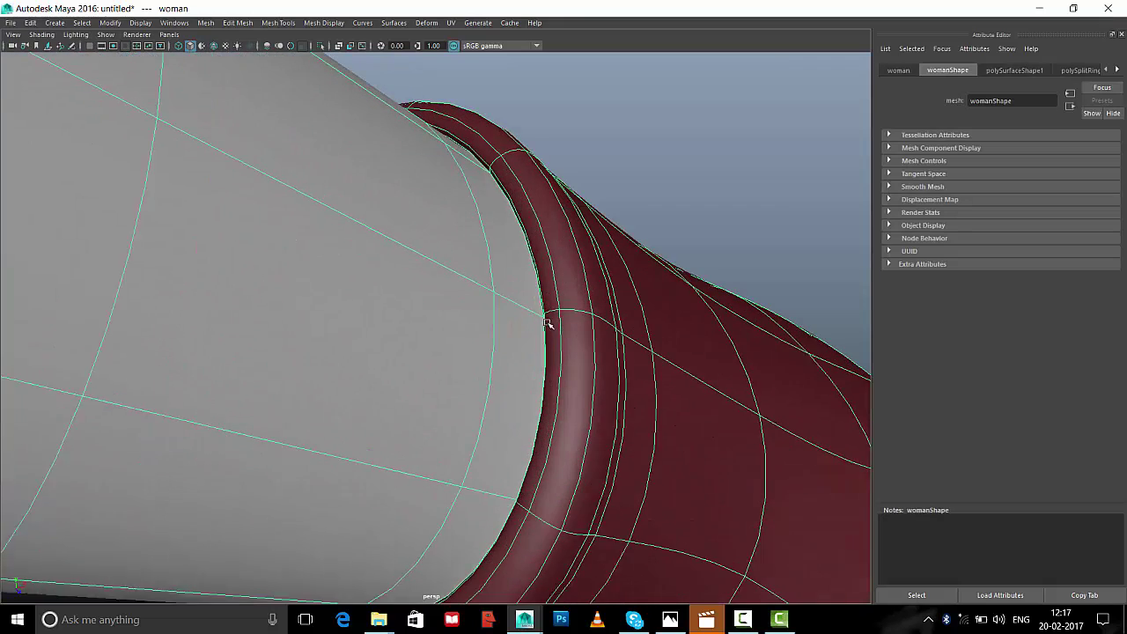
{"action": "scroll", "coordinate": [548, 323], "scroll_direction": "up", "scroll_amount": 1}
{"action": "right_click_drag", "start_coordinate": [541, 158], "coordinate": [591, 168]}
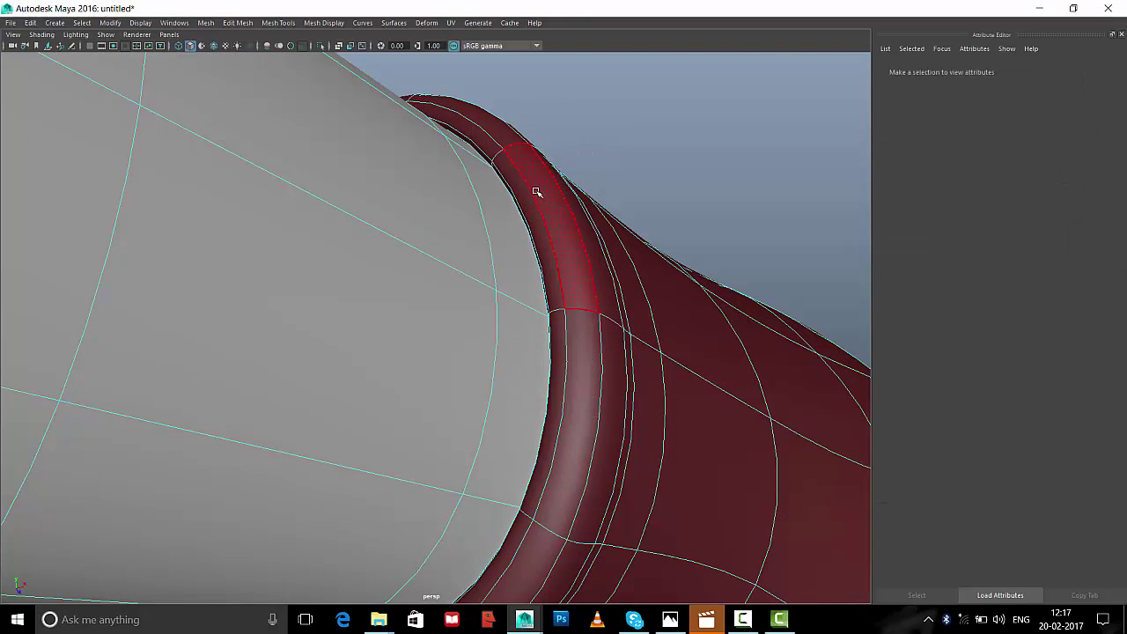
{"action": "left_click", "coordinate": [574, 306]}
{"action": "double_click", "coordinate": [591, 364], "text": "shift"}
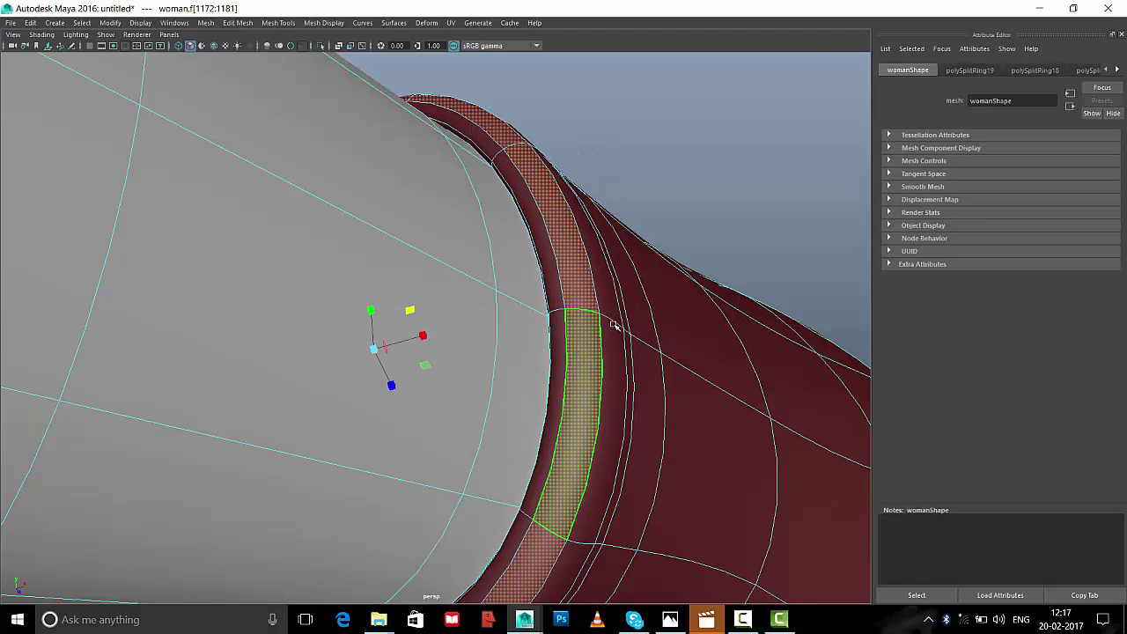
{"action": "mouse_move", "coordinate": [616, 321]}
{"action": "left_mouse_down", "text": "alt"}
{"action": "mouse_move", "coordinate": [491, 296]}
{"action": "mouse_move", "coordinate": [565, 331]}
{"action": "left_mouse_up", "text": "alt"}
{"action": "scroll", "coordinate": [396, 282], "scroll_direction": "up", "scroll_amount": 2}
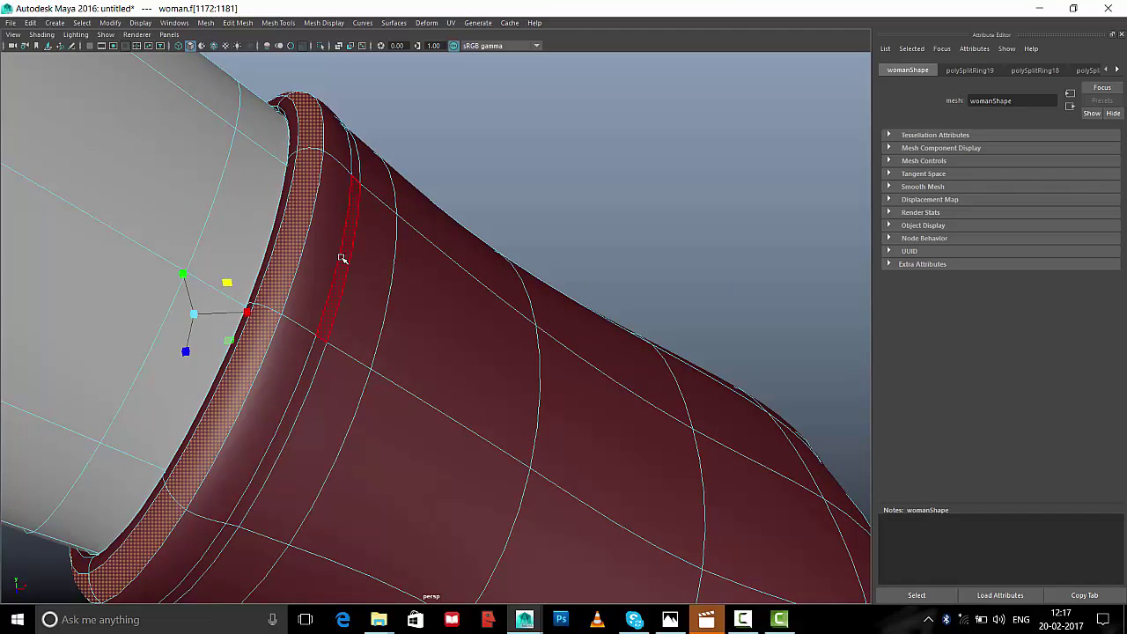
{"action": "key", "text": "ctrl+shift+a"}
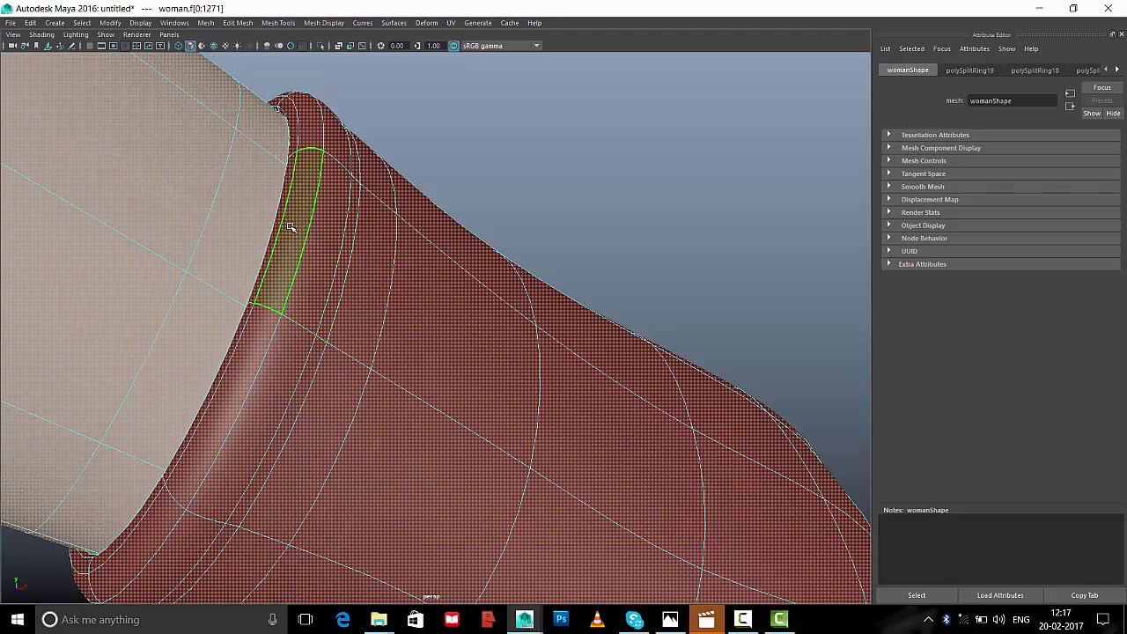
{"action": "left_click", "coordinate": [290, 227]}
{"action": "double_click", "coordinate": [304, 118], "text": "shift"}
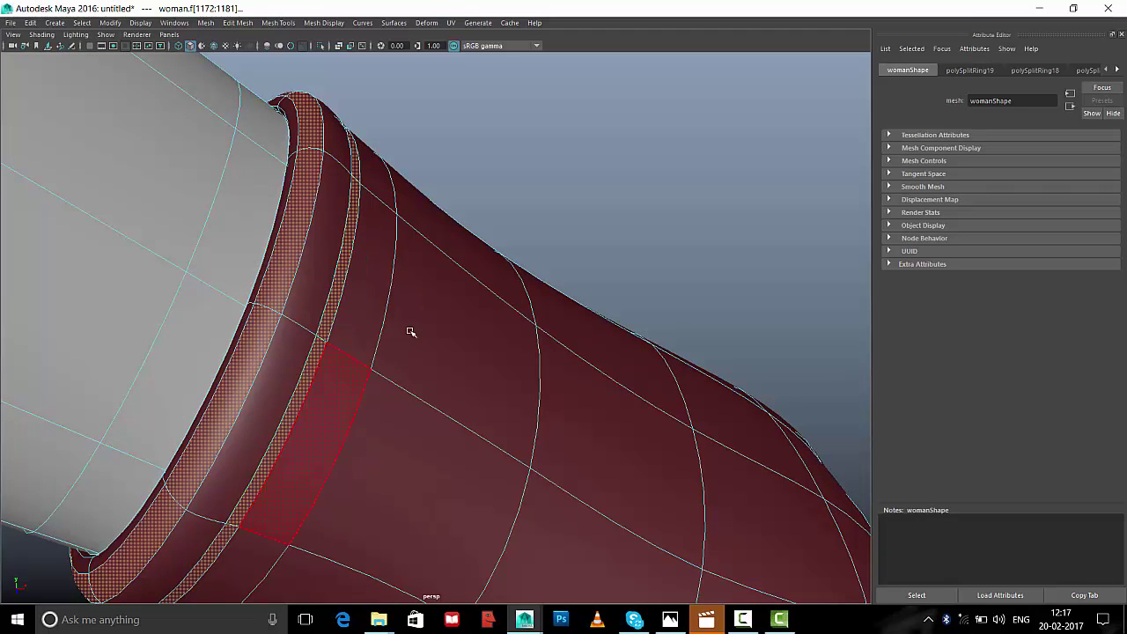
{"action": "scroll", "coordinate": [411, 329], "scroll_direction": "down", "scroll_amount": 5}
Select the cuff band face loops on the first fingers
{"action": "left_click_drag", "start_coordinate": [467, 245], "coordinate": [455, 297], "text": "alt"}
{"action": "right_click_drag", "start_coordinate": [455, 296], "coordinate": [757, 353], "text": "alt"}
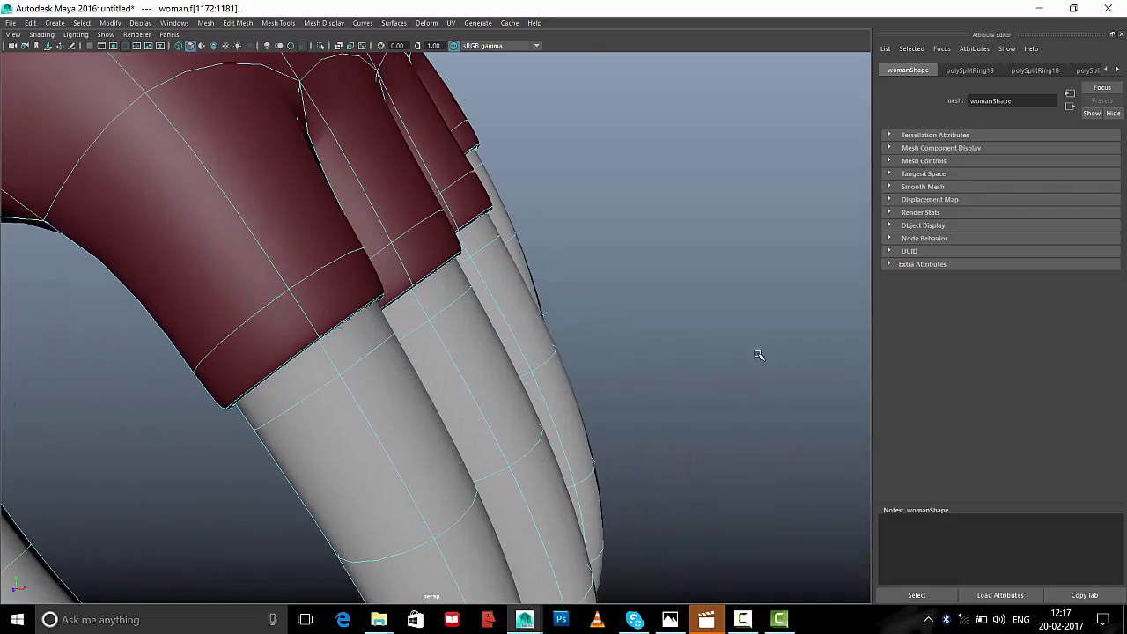
{"action": "mouse_move", "coordinate": [757, 352]}
{"action": "left_mouse_down", "text": "alt"}
{"action": "mouse_move", "coordinate": [414, 282]}
{"action": "mouse_move", "coordinate": [277, 369]}
{"action": "left_mouse_up", "text": "alt"}
{"action": "double_click", "coordinate": [220, 377]}
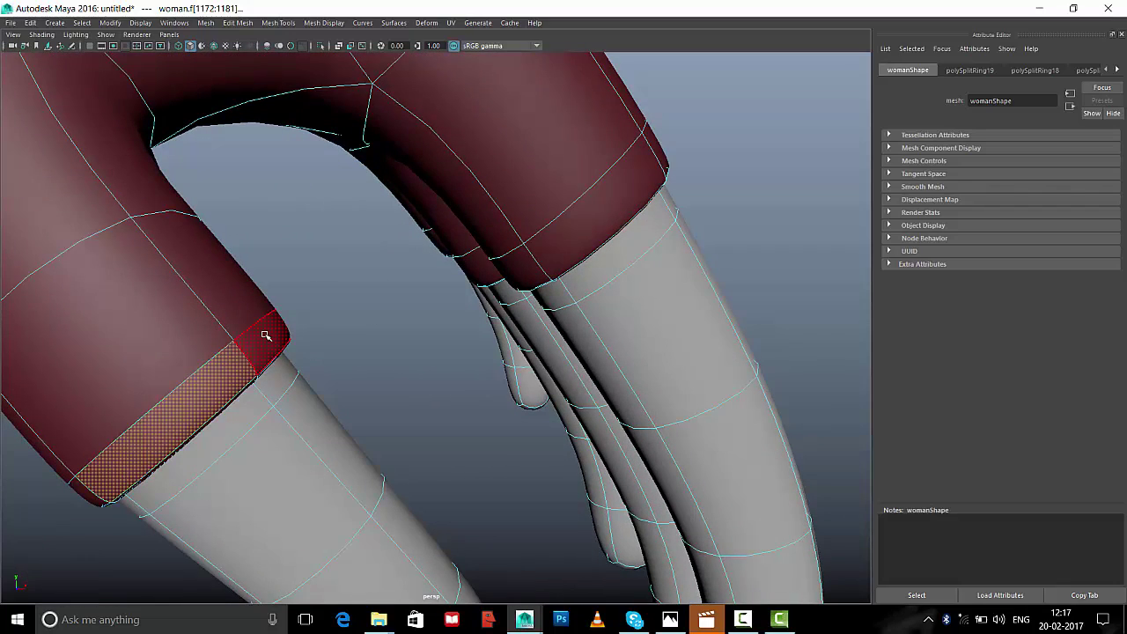
{"action": "key", "text": "ctrl+shift+a"}
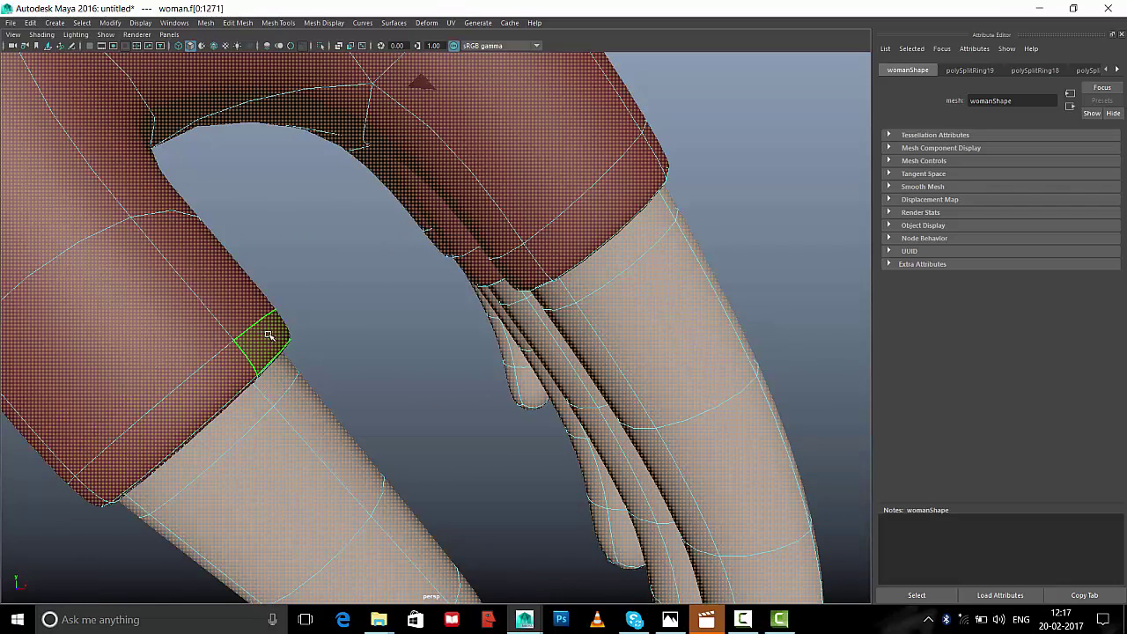
{"action": "double_click", "coordinate": [269, 335]}
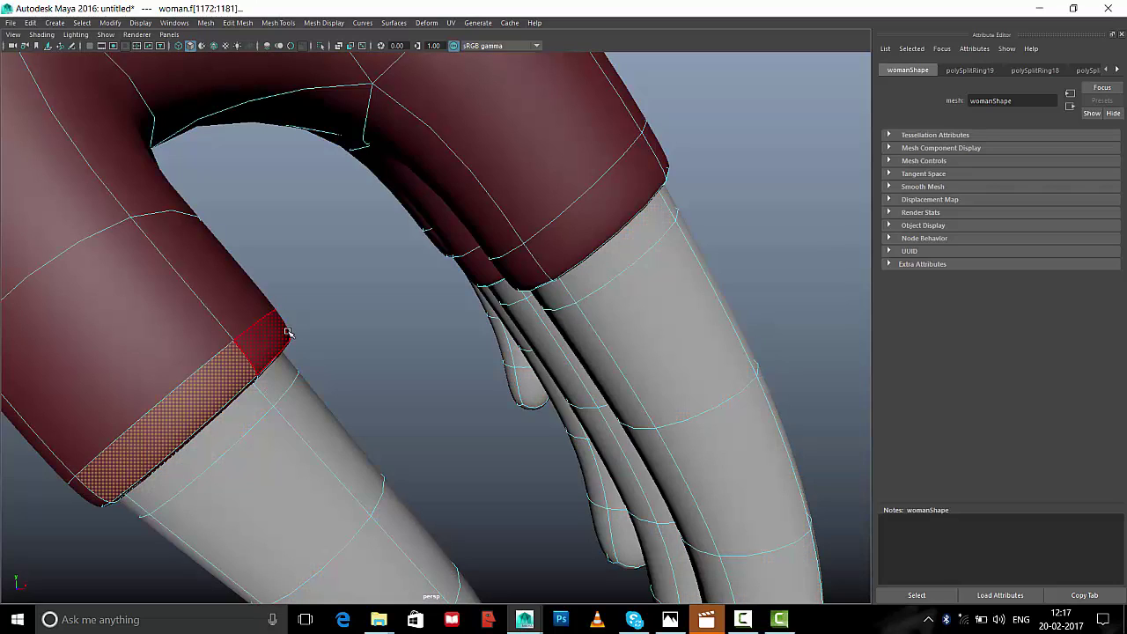
{"action": "key", "text": "ctrl+shift+a"}
{"action": "double_click", "coordinate": [288, 332]}
{"action": "mouse_move", "coordinate": [287, 332]}
{"action": "left_mouse_down", "text": "alt"}
{"action": "mouse_move", "coordinate": [302, 319]}
{"action": "mouse_move", "coordinate": [363, 322]}
{"action": "left_mouse_up", "text": "alt"}
{"action": "key", "text": "ctrl+shift+a"}
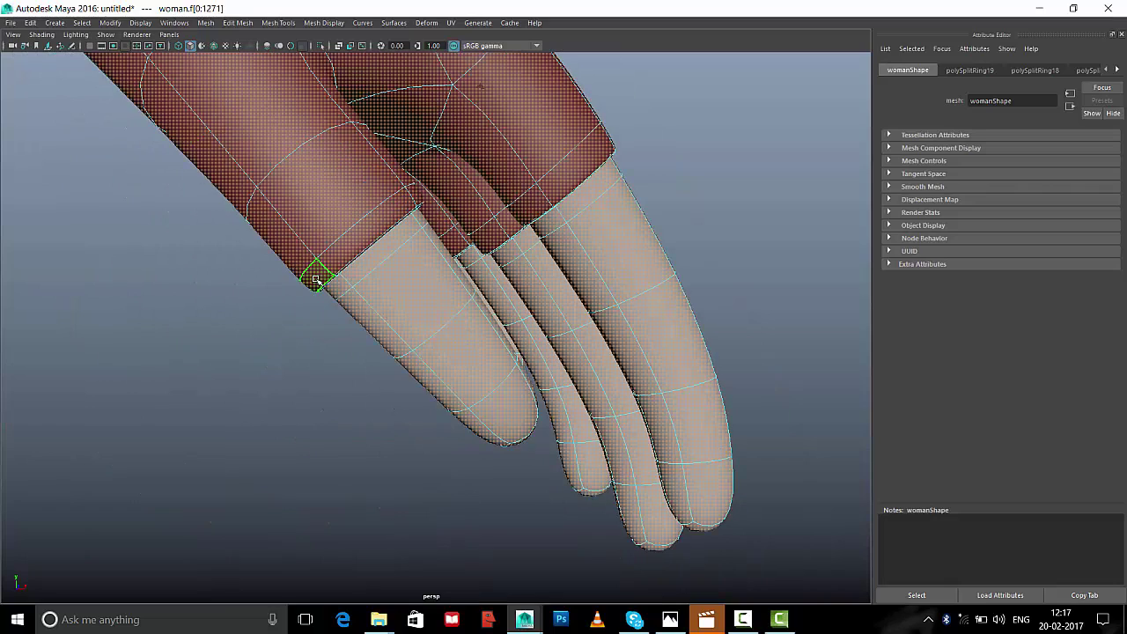
{"action": "double_click", "coordinate": [315, 279]}
{"action": "mouse_move", "coordinate": [315, 279]}
{"action": "left_mouse_down", "text": "alt"}
{"action": "mouse_move", "coordinate": [310, 241]}
{"action": "mouse_move", "coordinate": [426, 289]}
{"action": "left_mouse_up", "text": "alt"}
{"action": "scroll", "coordinate": [426, 289], "scroll_direction": "up", "scroll_amount": 3}
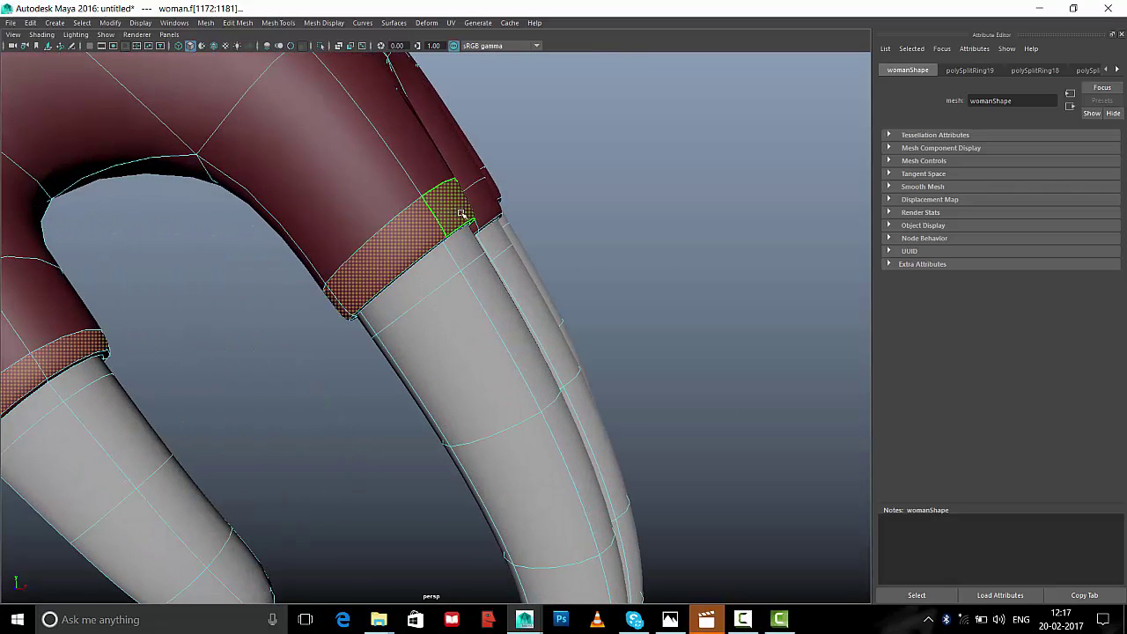
Add the remaining finger cuff loops to the selection and frame the whole hand
{"action": "left_click_drag", "start_coordinate": [453, 211], "coordinate": [372, 255], "text": "alt"}
{"action": "scroll", "coordinate": [371, 255], "scroll_direction": "up", "scroll_amount": 3}
{"action": "left_click", "coordinate": [347, 195], "text": "shift"}
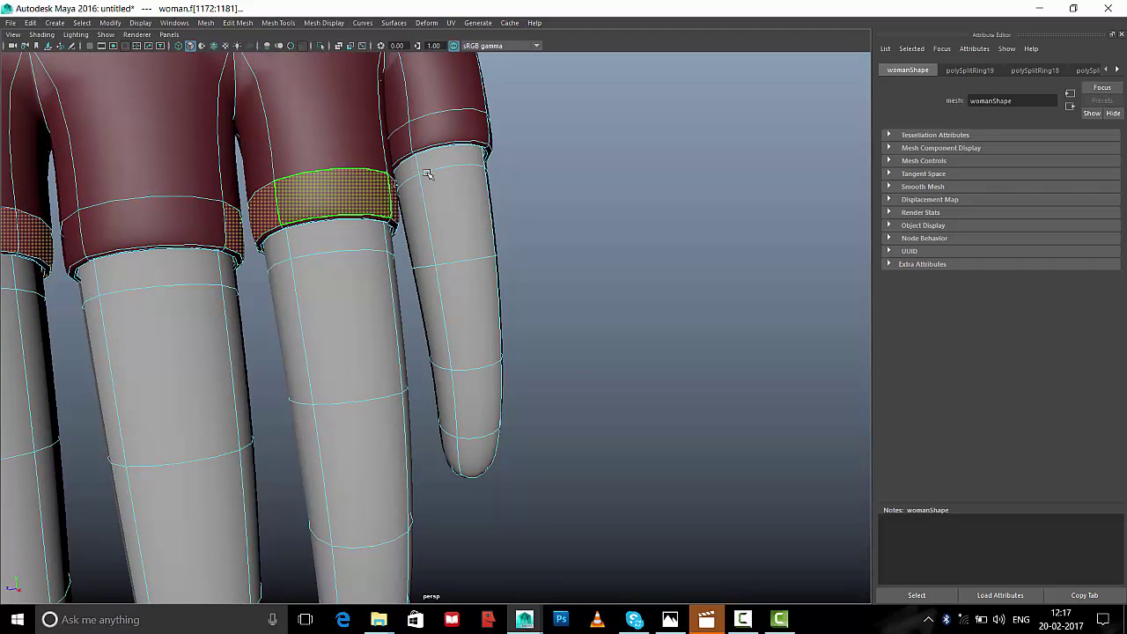
{"action": "left_click", "coordinate": [463, 129], "text": "shift"}
{"action": "scroll", "coordinate": [405, 144], "scroll_direction": "down", "scroll_amount": 3}
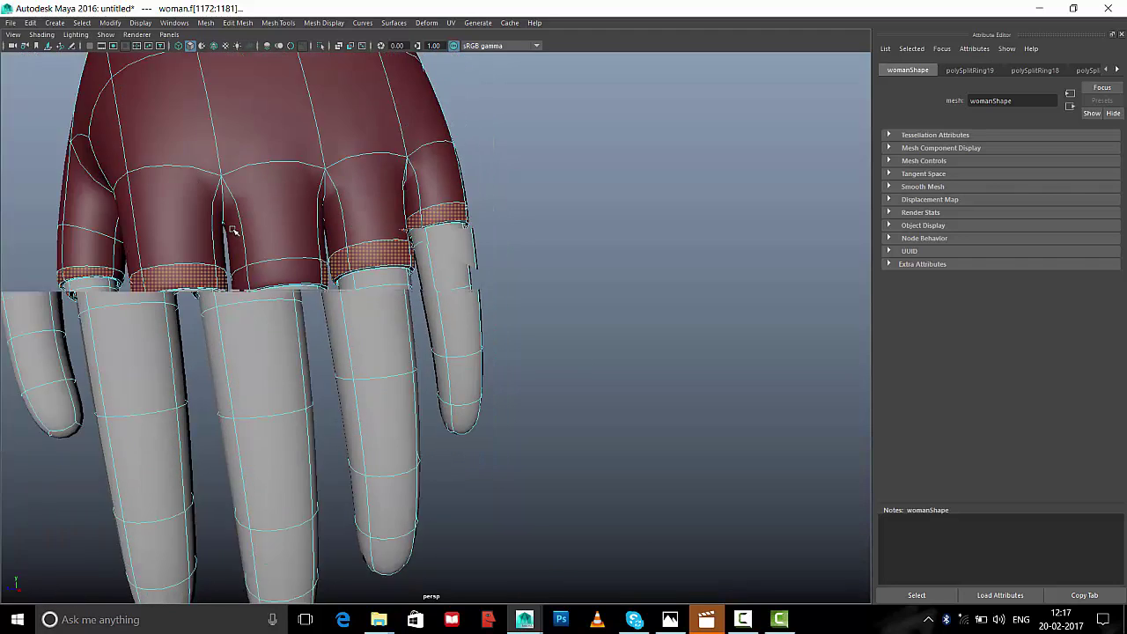
{"action": "mouse_move", "coordinate": [405, 143]}
{"action": "left_mouse_down", "text": "alt"}
{"action": "mouse_move", "coordinate": [453, 278]}
{"action": "mouse_move", "coordinate": [573, 317]}
{"action": "mouse_move", "coordinate": [376, 289]}
{"action": "left_mouse_up", "text": "alt"}
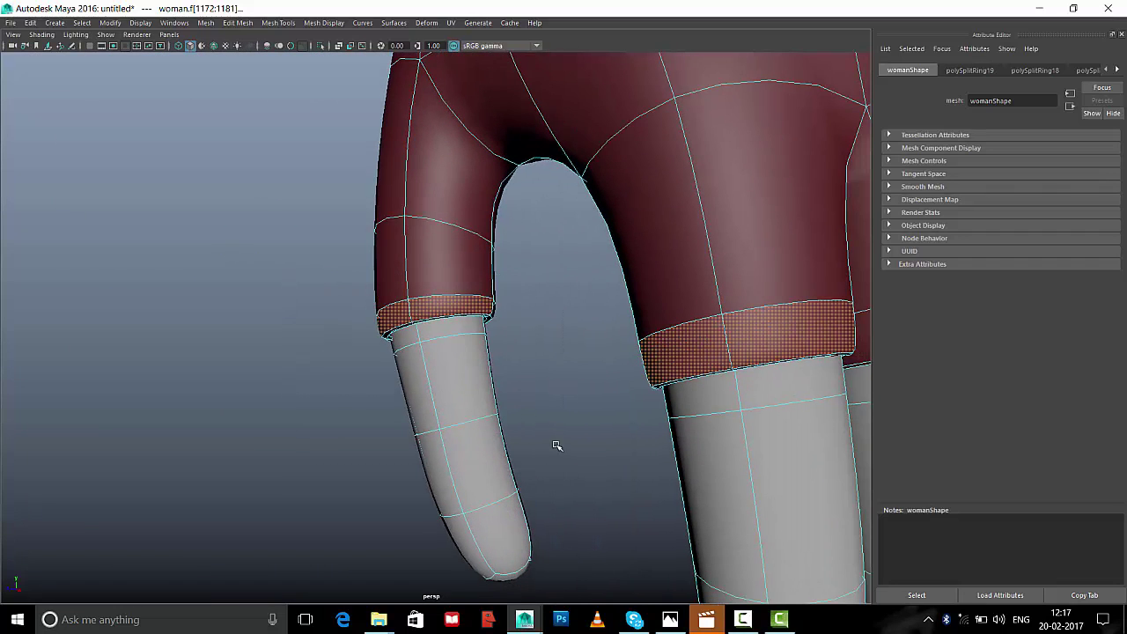
{"action": "left_click", "coordinate": [428, 312], "text": "ctrl"}
{"action": "left_click", "coordinate": [407, 314], "text": "shift"}
{"action": "key", "text": "f"}
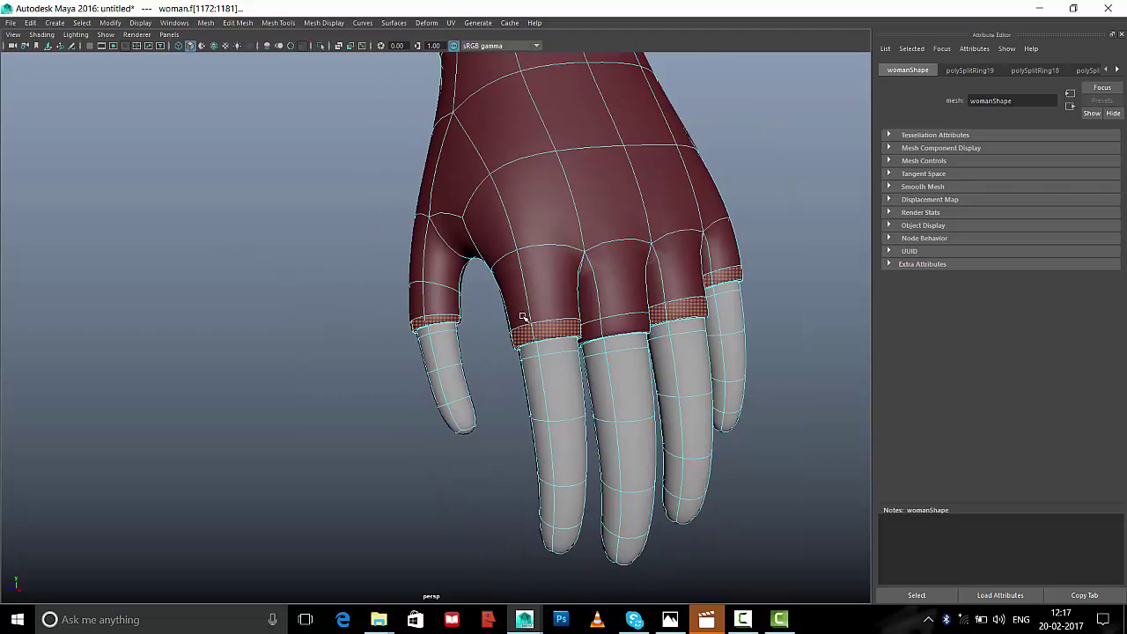
{"action": "mouse_move", "coordinate": [394, 316]}
{"action": "left_mouse_down", "text": "alt"}
{"action": "mouse_move", "coordinate": [443, 328]}
{"action": "mouse_move", "coordinate": [480, 286]}
{"action": "mouse_move", "coordinate": [550, 250]}
{"action": "left_mouse_up", "text": "alt"}
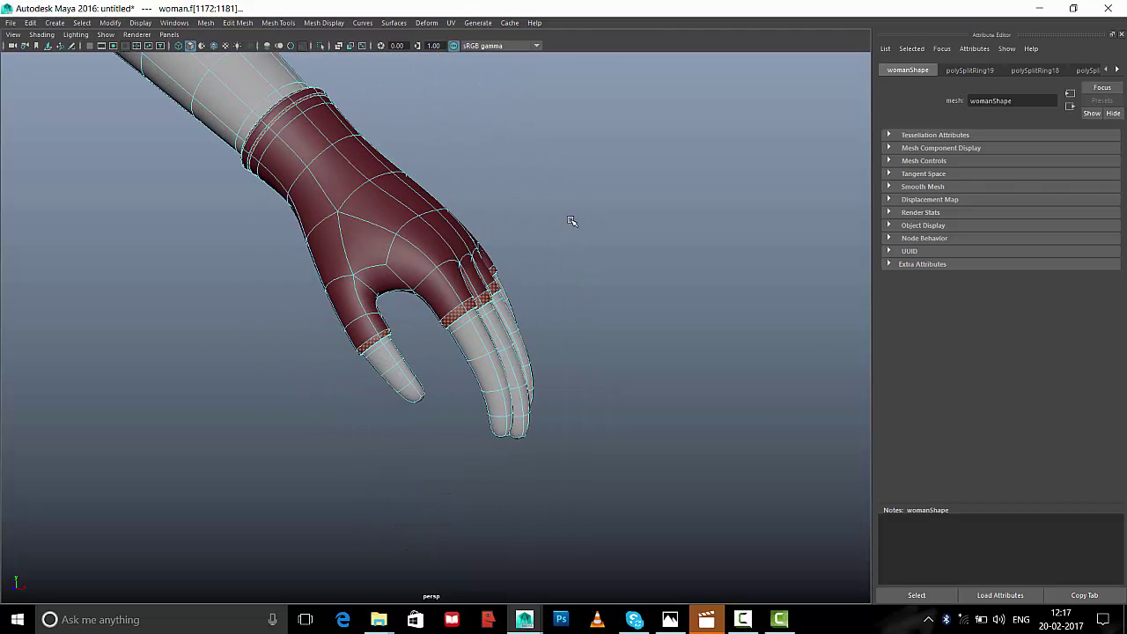
{"action": "right_click_drag", "start_coordinate": [572, 221], "coordinate": [592, 493]}
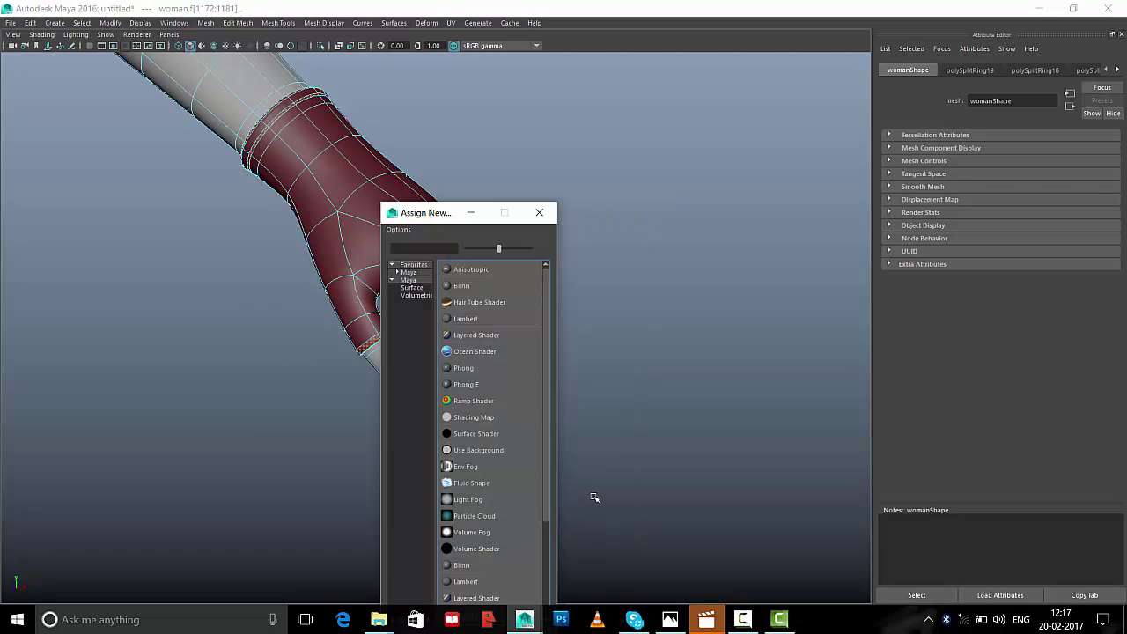
Assign a new yellow Blinn material to the cuff bands, then deselect to view it
{"action": "left_click", "coordinate": [462, 285]}
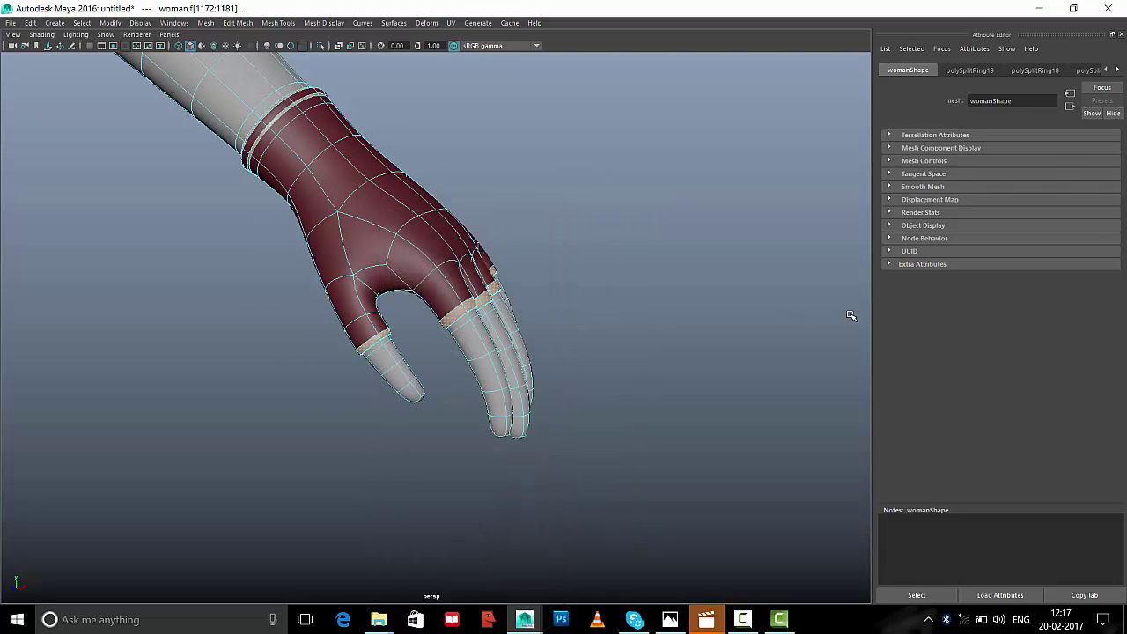
{"action": "left_click", "coordinate": [991, 204]}
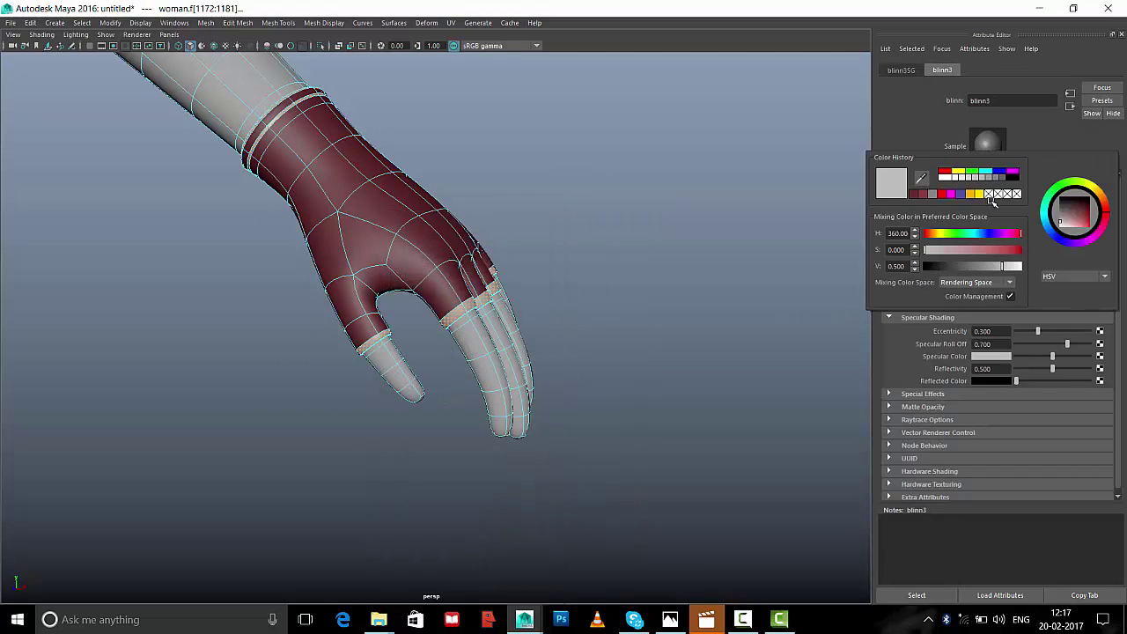
{"action": "left_click", "coordinate": [965, 172]}
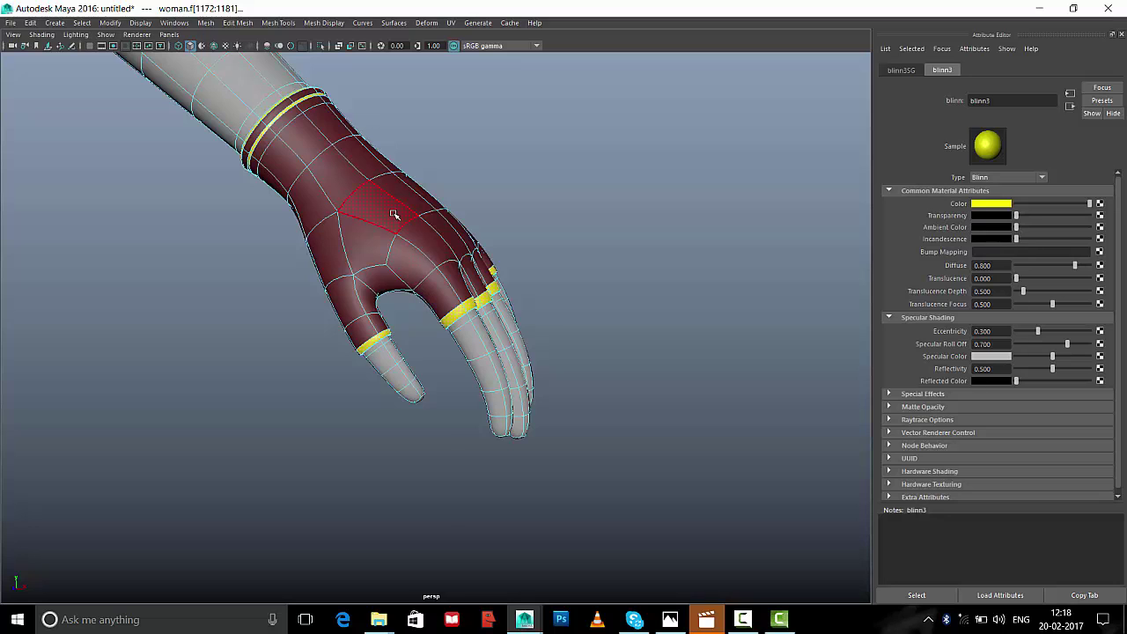
{"action": "left_click", "coordinate": [478, 163]}
{"action": "right_click_drag", "start_coordinate": [478, 164], "coordinate": [308, 233], "text": "alt"}
{"action": "mouse_move", "coordinate": [307, 233]}
{"action": "left_mouse_down", "text": "alt"}
{"action": "mouse_move", "coordinate": [256, 206]}
{"action": "mouse_move", "coordinate": [277, 232]}
{"action": "mouse_move", "coordinate": [380, 266]}
{"action": "left_mouse_up", "text": "alt"}
Maximise the viewport, select the woman mesh, and switch it to low-poly display
{"action": "key", "text": "ctrl+space"}
{"action": "key", "text": "ctrl+space"}
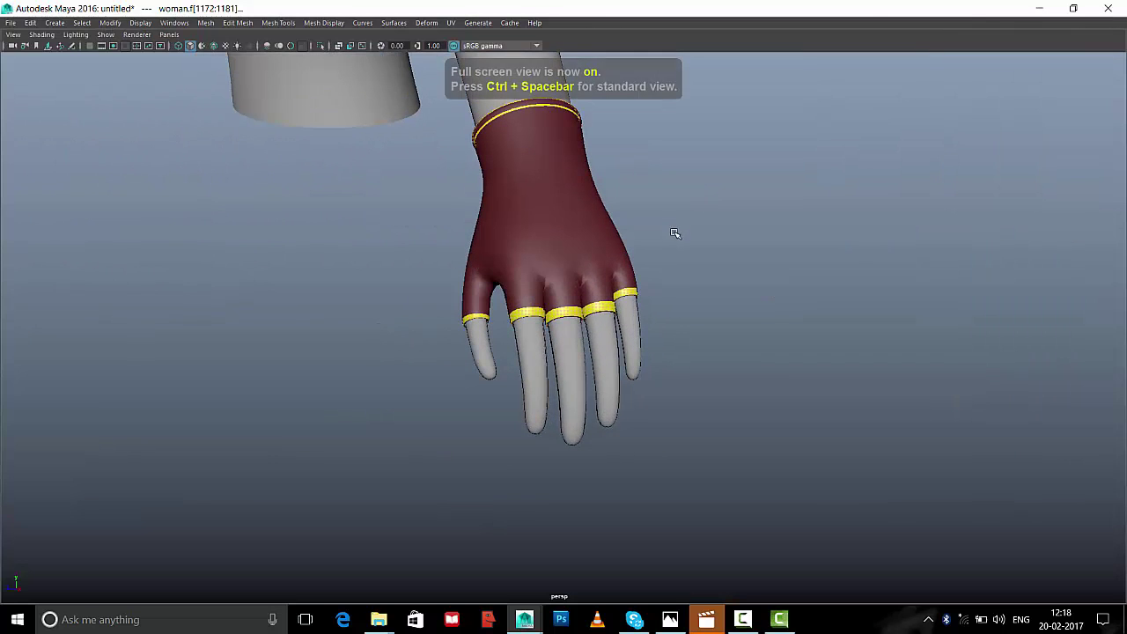
{"action": "mouse_move", "coordinate": [305, 303]}
{"action": "left_mouse_down", "text": "alt"}
{"action": "mouse_move", "coordinate": [442, 298]}
{"action": "mouse_move", "coordinate": [898, 371]}
{"action": "mouse_move", "coordinate": [811, 223]}
{"action": "mouse_move", "coordinate": [441, 277]}
{"action": "mouse_move", "coordinate": [376, 240]}
{"action": "mouse_move", "coordinate": [347, 191]}
{"action": "mouse_move", "coordinate": [413, 247]}
{"action": "mouse_move", "coordinate": [486, 238]}
{"action": "mouse_move", "coordinate": [496, 191]}
{"action": "mouse_move", "coordinate": [621, 313]}
{"action": "left_mouse_up", "text": "alt"}
{"action": "key", "text": "F8"}
{"action": "key", "text": "1"}
{"action": "scroll", "coordinate": [629, 307], "scroll_direction": "up", "scroll_amount": 2}
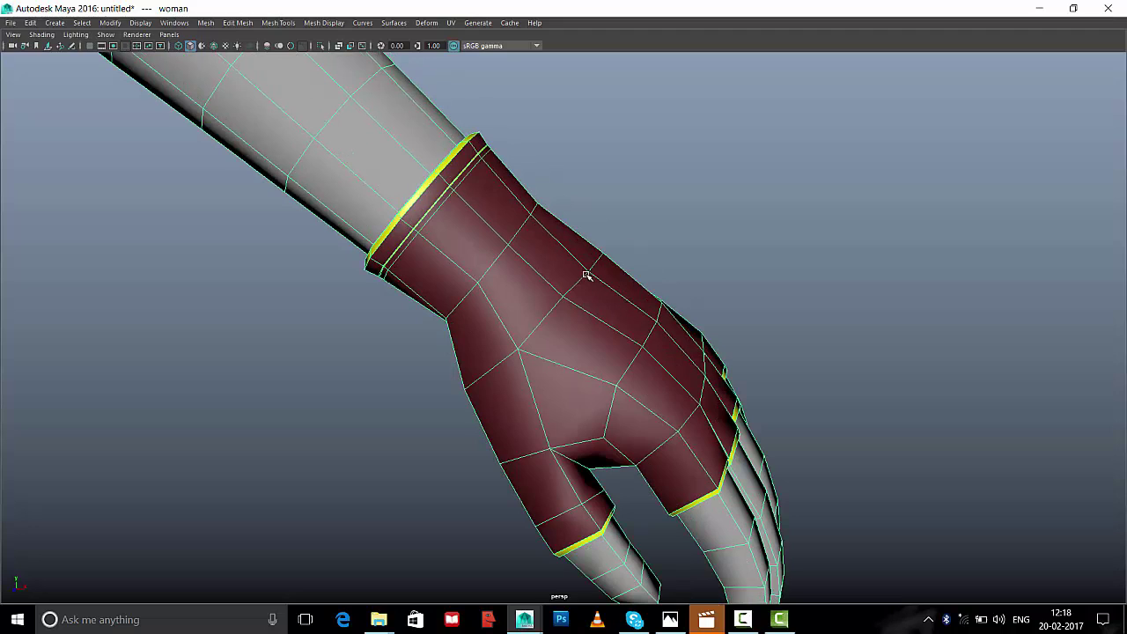
In vertex mode, pull a wrist vertex and a knuckle vertex up and to the right
{"action": "right_click_drag", "start_coordinate": [588, 275], "coordinate": [595, 275]}
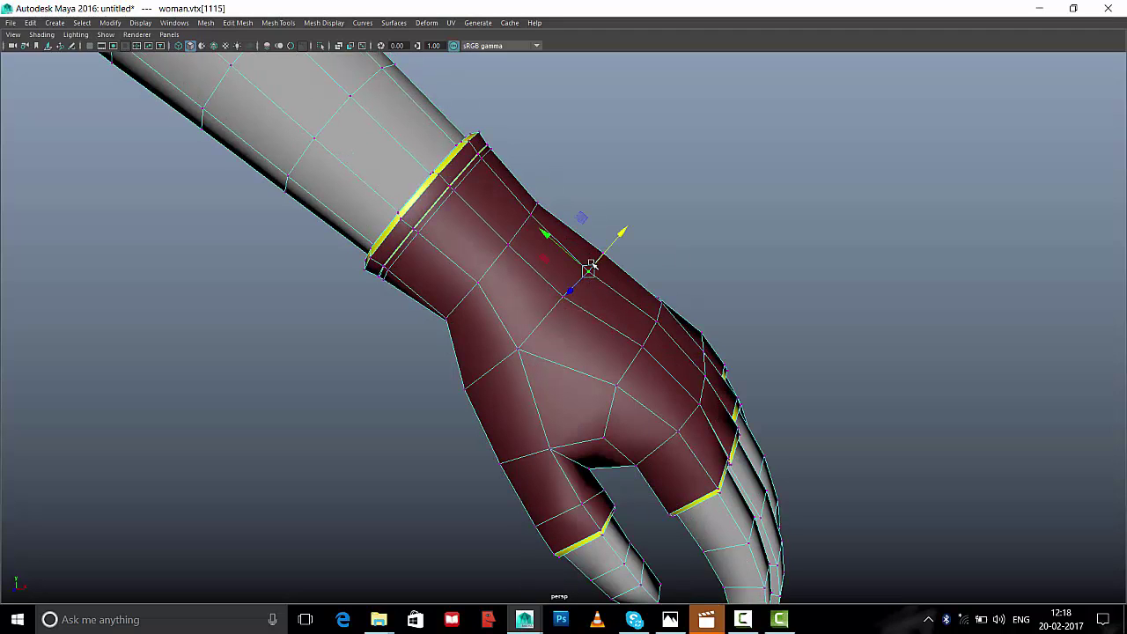
{"action": "left_click_drag", "start_coordinate": [590, 267], "coordinate": [612, 256]}
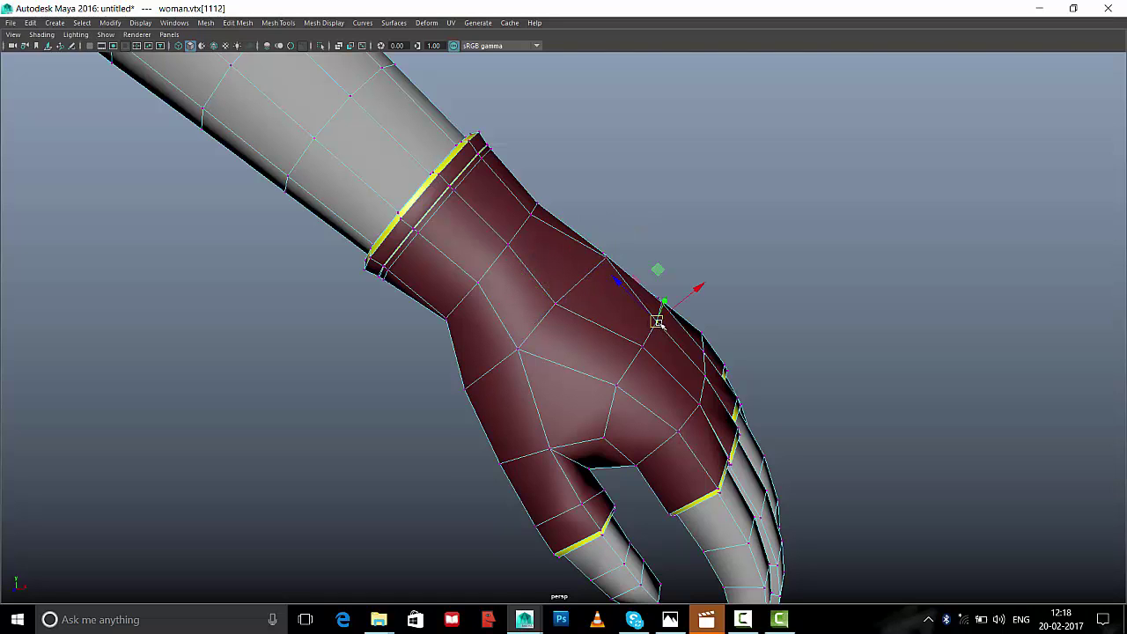
{"action": "left_click_drag", "start_coordinate": [656, 322], "coordinate": [676, 313]}
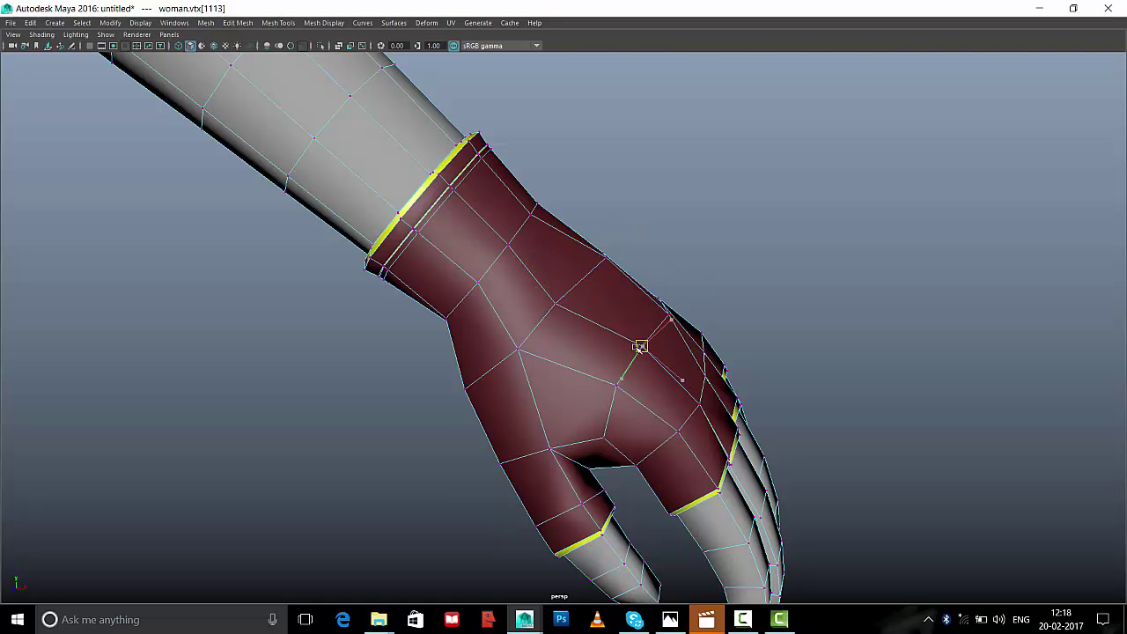
{"action": "mouse_move", "coordinate": [712, 332]}
{"action": "left_mouse_down", "text": "alt"}
{"action": "mouse_move", "coordinate": [561, 346]}
{"action": "mouse_move", "coordinate": [536, 326]}
{"action": "left_mouse_up", "text": "alt"}
Nudge back-of-hand and wrist vertices, then return the glove to object mode
{"action": "left_click", "coordinate": [556, 356]}
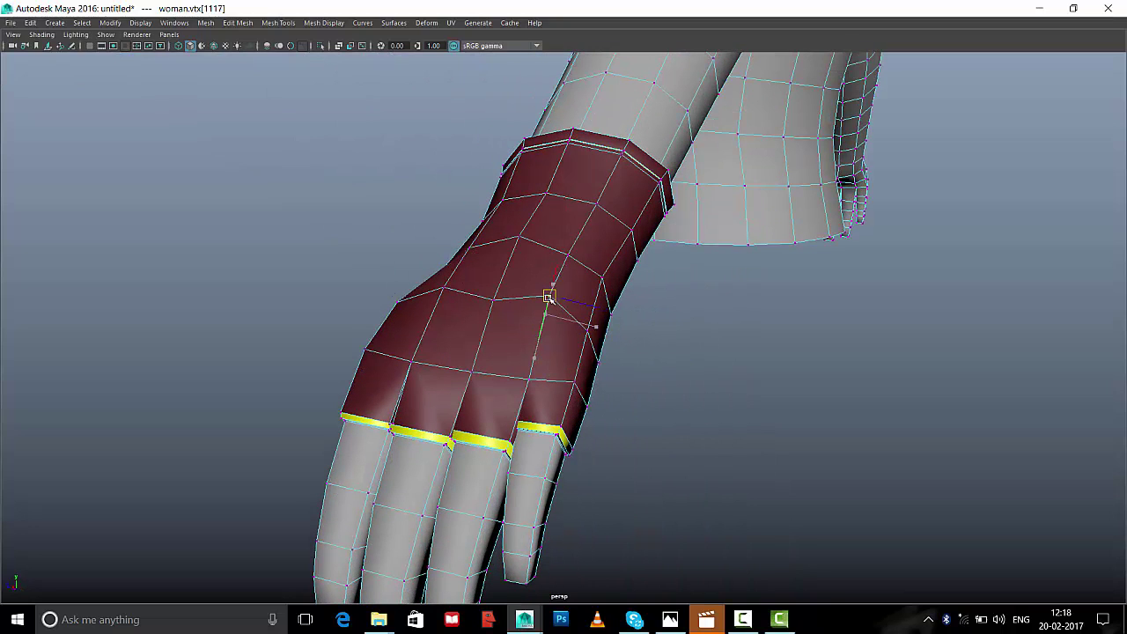
{"action": "left_click", "coordinate": [568, 256]}
{"action": "left_click_drag", "start_coordinate": [568, 255], "coordinate": [569, 235]}
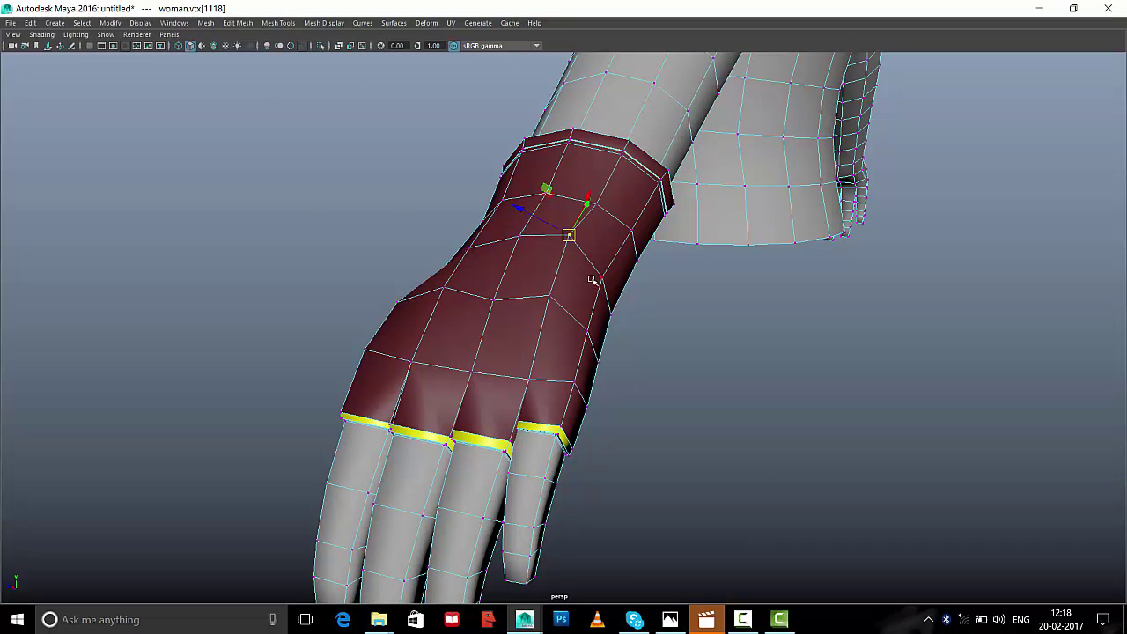
{"action": "left_click_drag", "start_coordinate": [602, 278], "coordinate": [671, 330]}
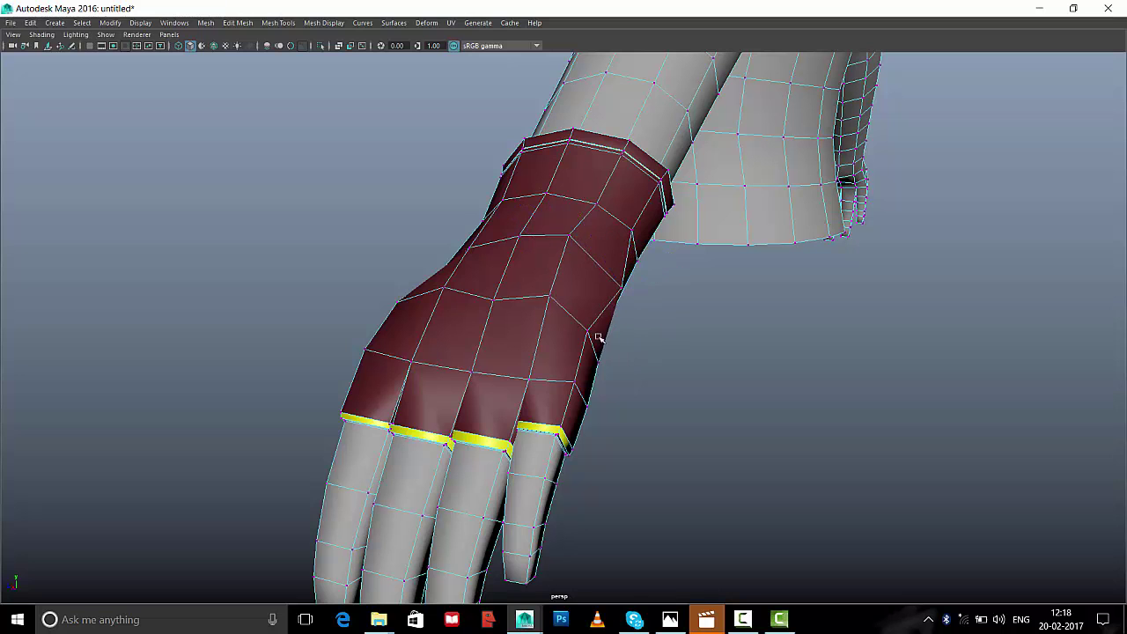
{"action": "right_click_drag", "start_coordinate": [597, 337], "coordinate": [638, 269]}
{"action": "left_click", "coordinate": [587, 254]}
{"action": "left_click", "coordinate": [738, 317]}
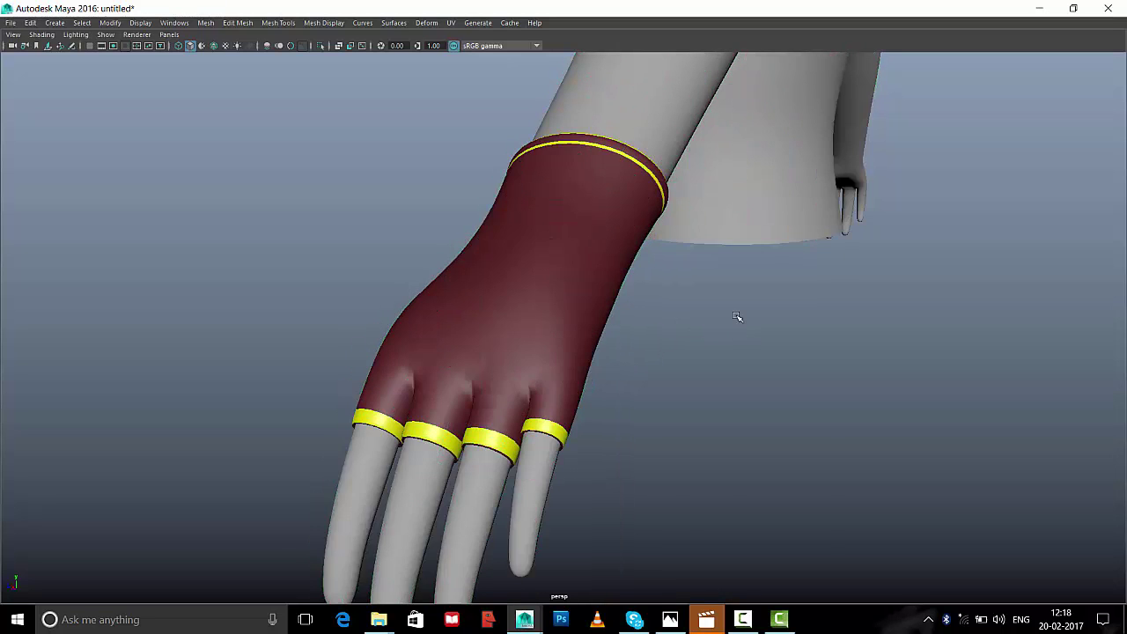
{"action": "scroll", "coordinate": [516, 353], "scroll_direction": "down", "scroll_amount": 3}
{"action": "mouse_move", "coordinate": [516, 352]}
{"action": "left_mouse_down", "text": "alt"}
{"action": "mouse_move", "coordinate": [573, 317]}
{"action": "mouse_move", "coordinate": [622, 344]}
{"action": "mouse_move", "coordinate": [516, 337]}
{"action": "mouse_move", "coordinate": [724, 352]}
{"action": "mouse_move", "coordinate": [636, 219]}
{"action": "mouse_move", "coordinate": [664, 241]}
{"action": "mouse_move", "coordinate": [720, 229]}
{"action": "left_mouse_up", "text": "alt"}
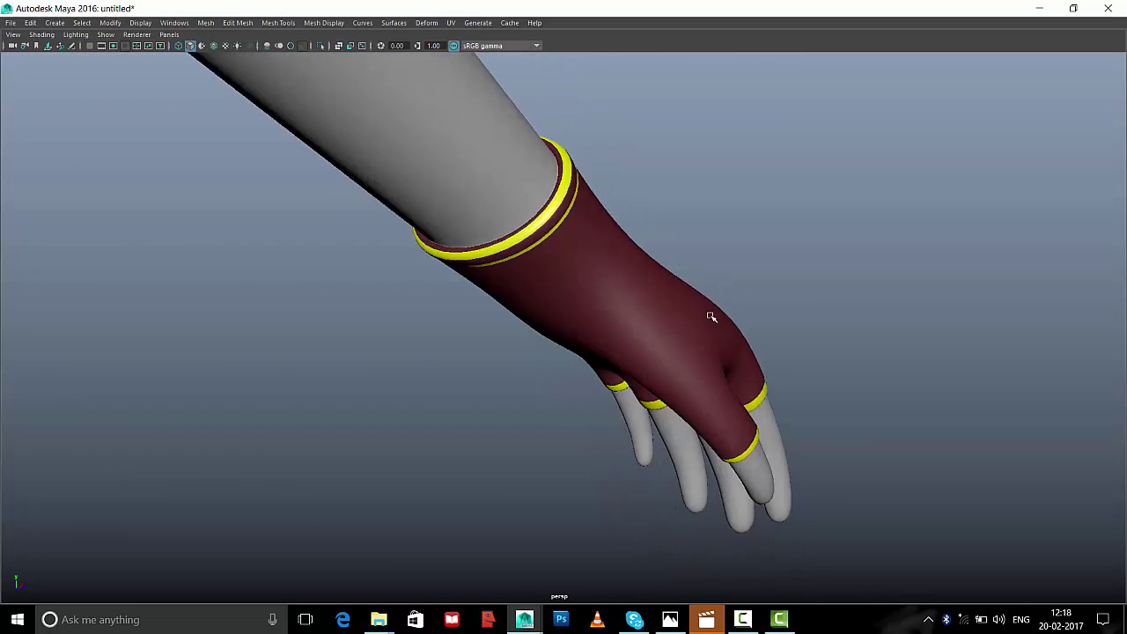
{"action": "mouse_move", "coordinate": [712, 317]}
{"action": "left_mouse_down", "text": "alt"}
{"action": "mouse_move", "coordinate": [699, 340]}
{"action": "mouse_move", "coordinate": [626, 370]}
{"action": "mouse_move", "coordinate": [563, 340]}
{"action": "left_mouse_up", "text": "alt"}
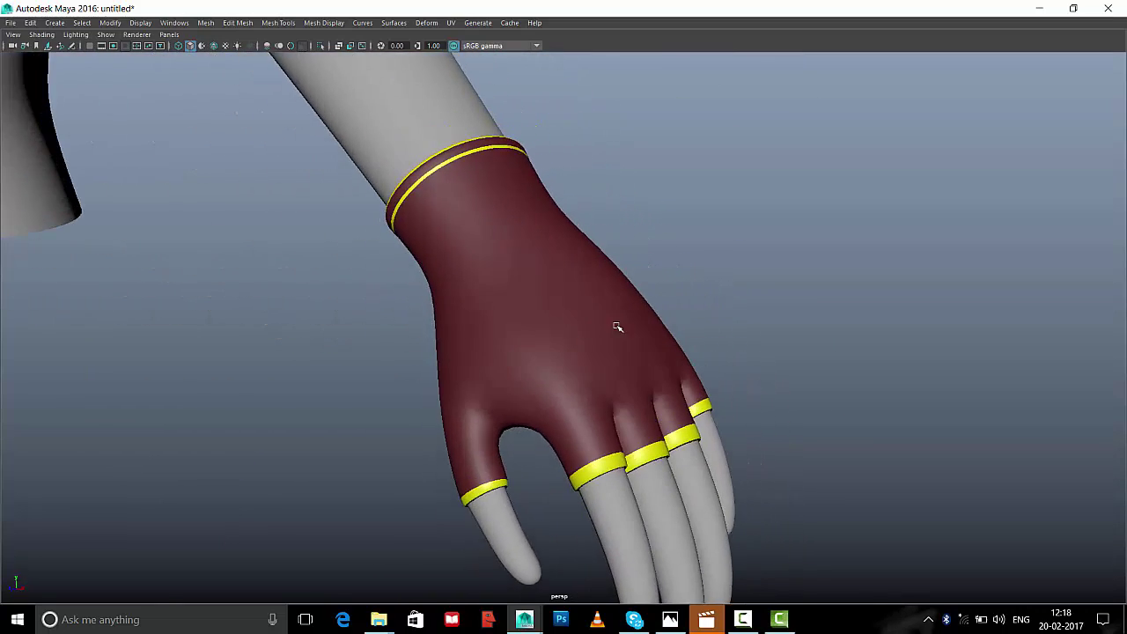
{"action": "left_click_drag", "start_coordinate": [692, 195], "coordinate": [667, 215], "text": "alt"}
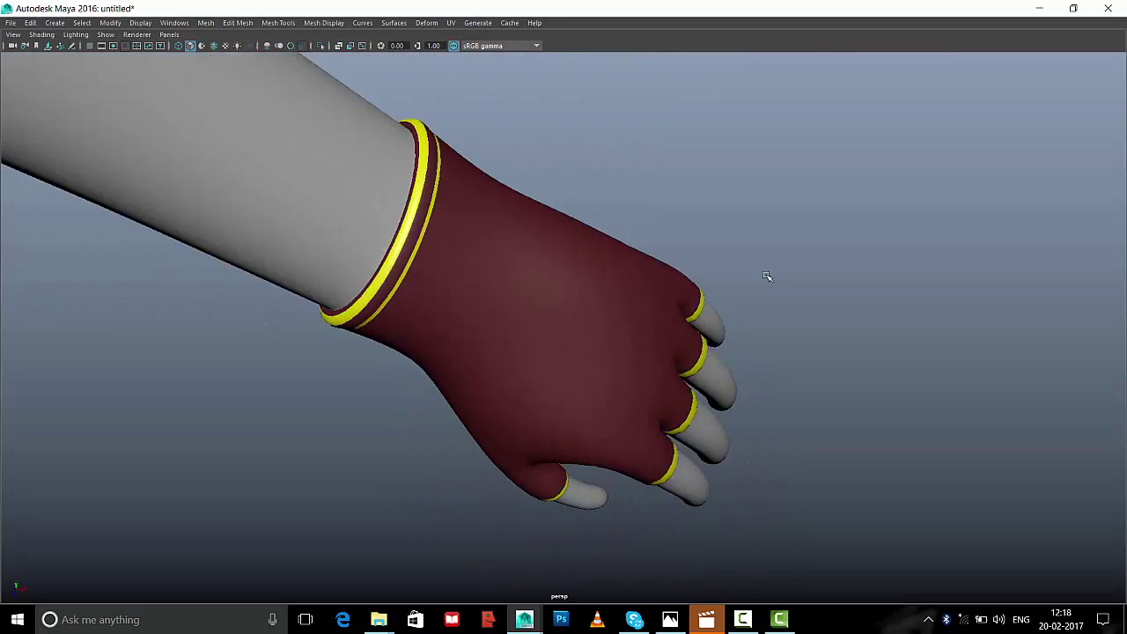